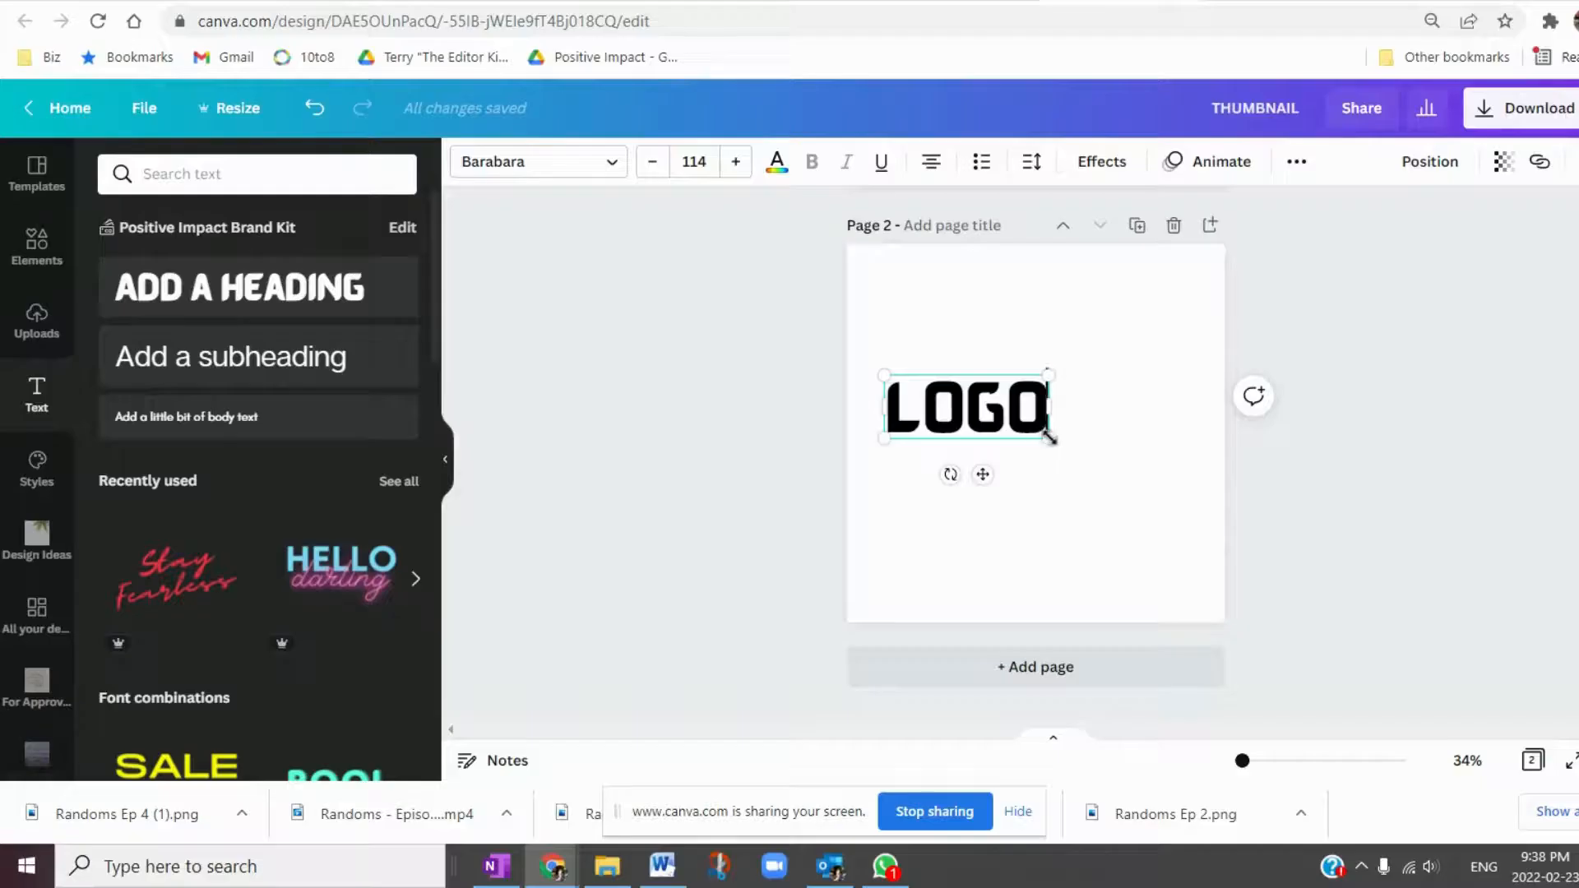
# Enlarge the LOGO text on page 2 to about size 201 and add a blank page after it.
pyautogui.moveTo(1049, 438); pyautogui.dragTo(1176, 530)
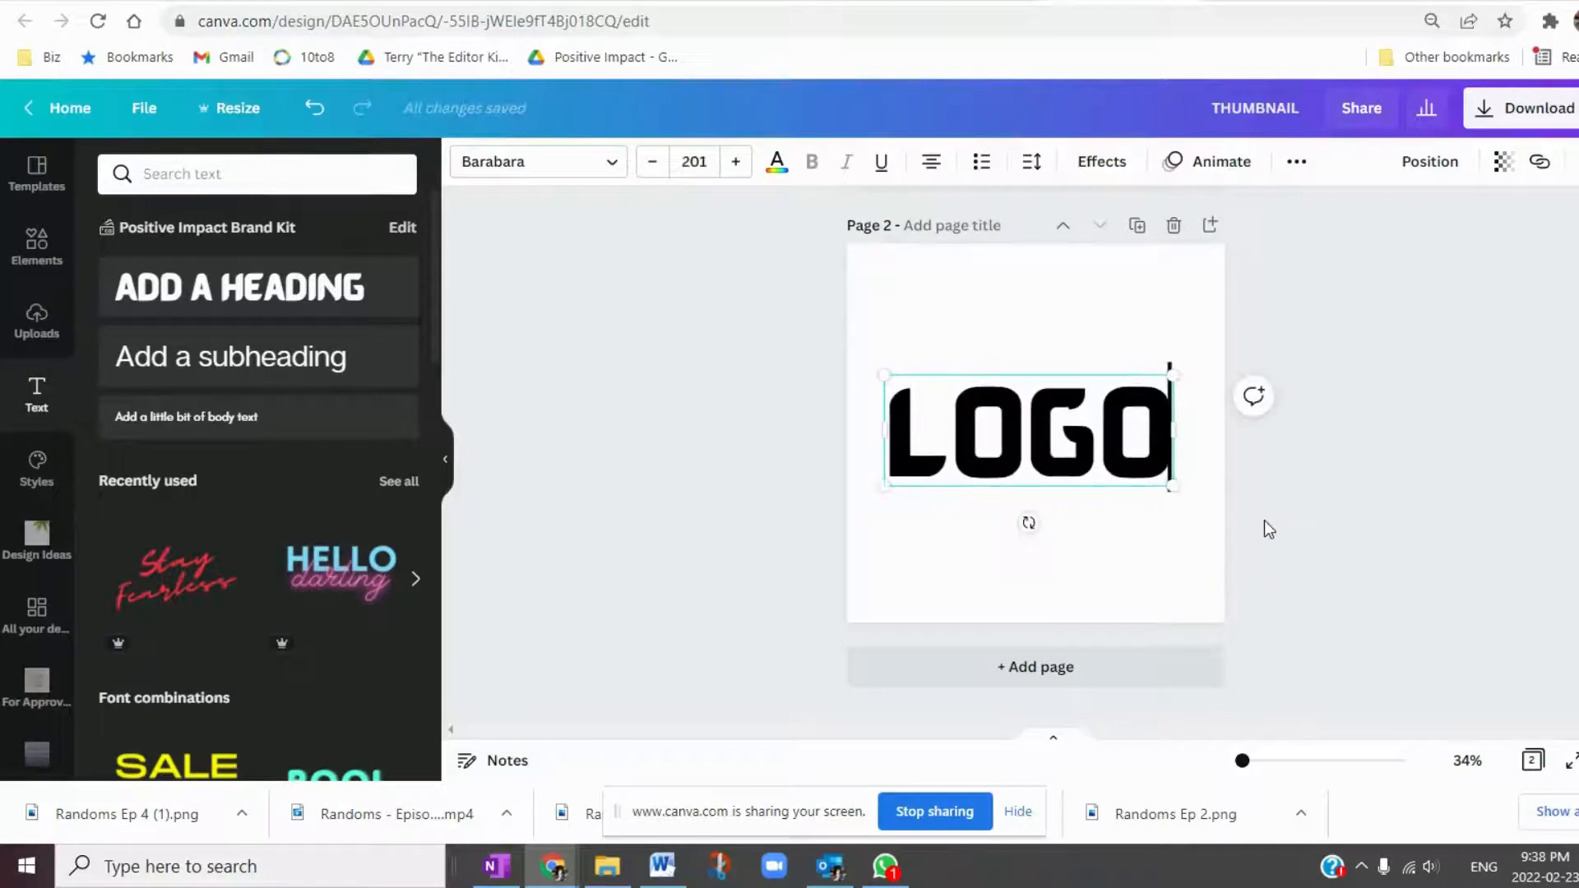
pyautogui.click(1022, 670)
pyautogui.scroll(4, 1346, 585)
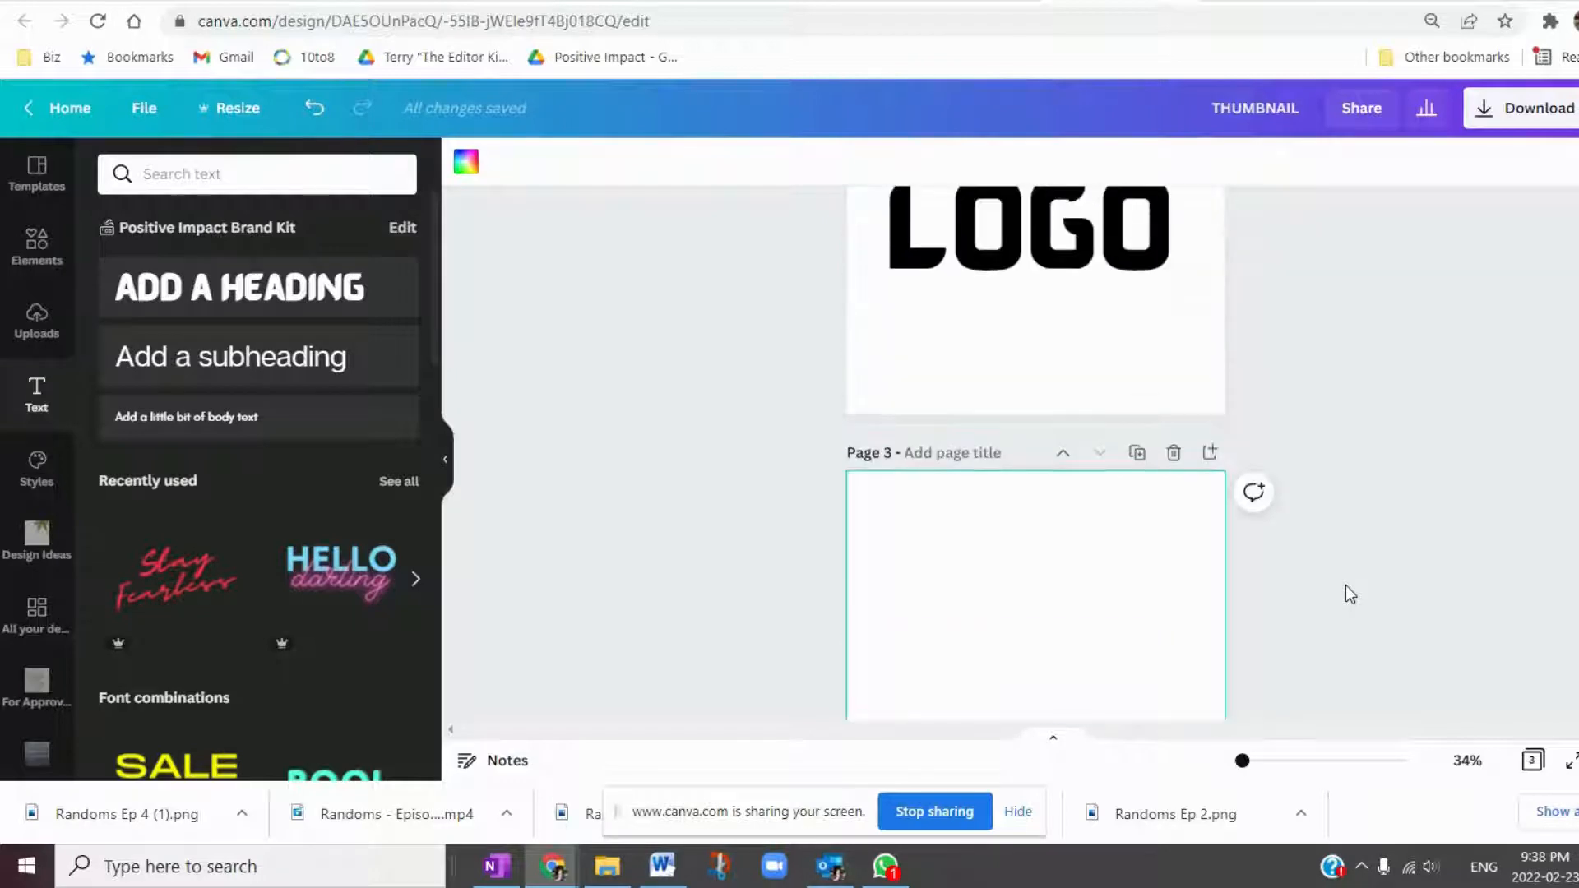
pyautogui.scroll(-3, 1345, 584)
pyautogui.scroll(-2, 1345, 585)
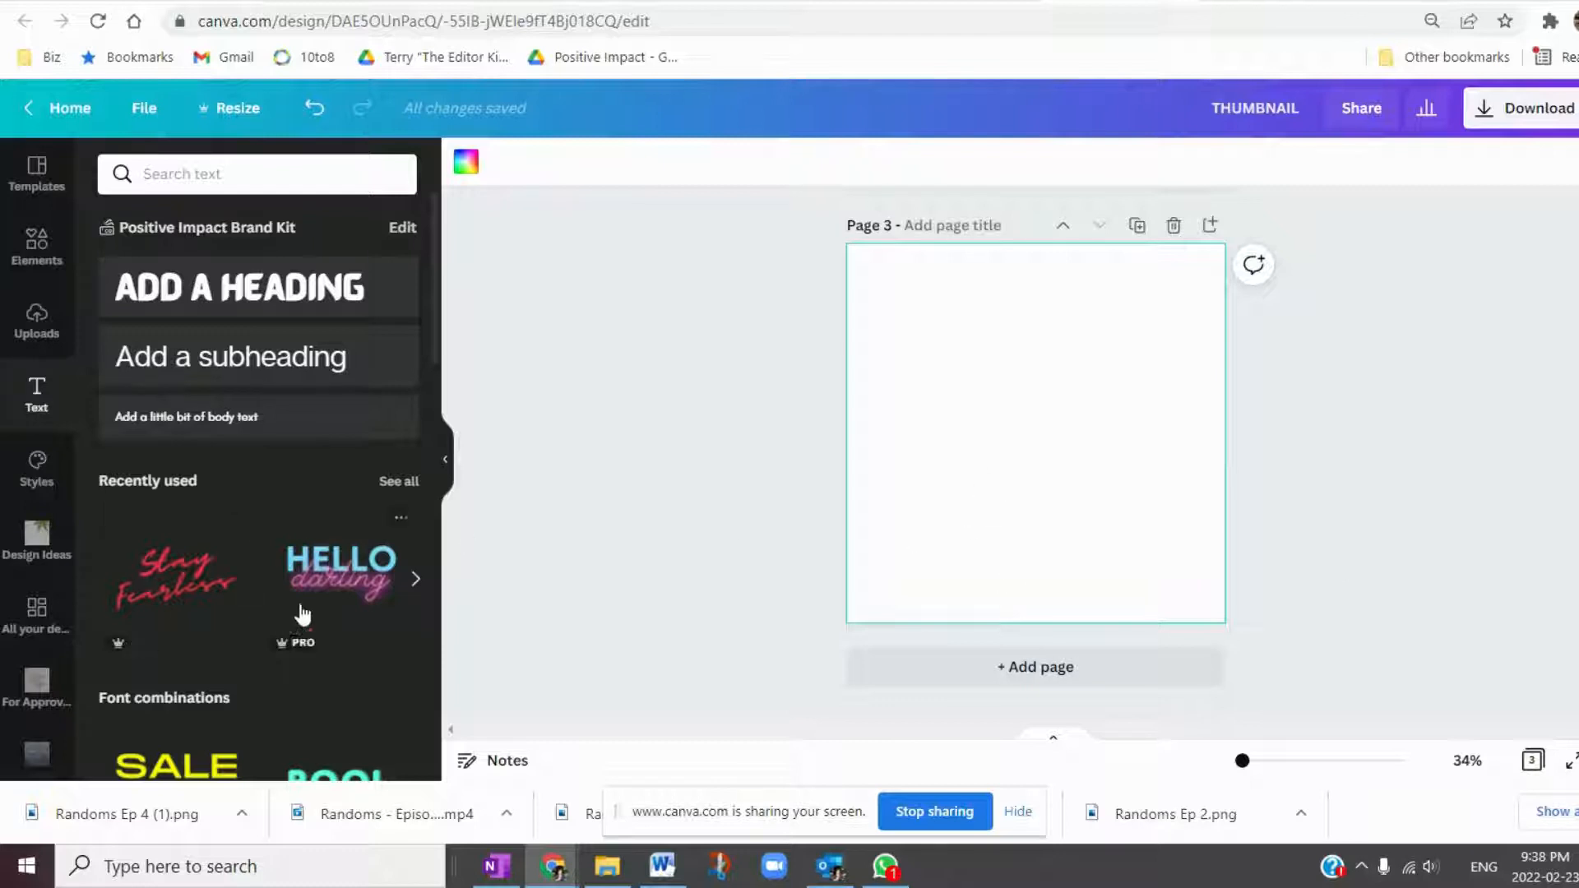
# Search the graphic elements library for "tv".
pyautogui.click(36, 245)
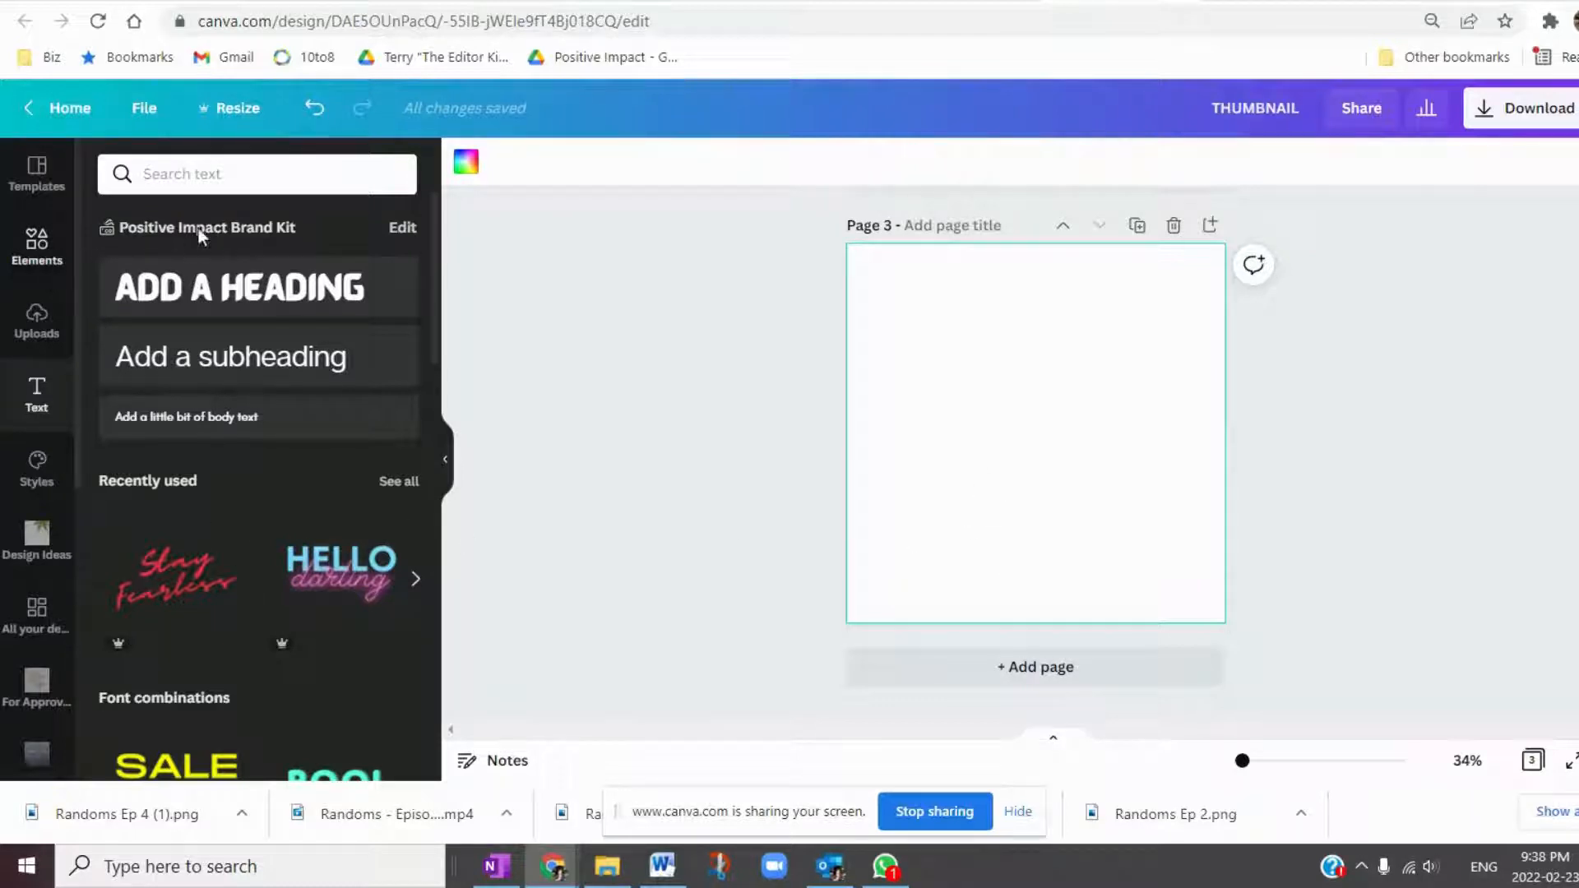
pyautogui.click(202, 171)
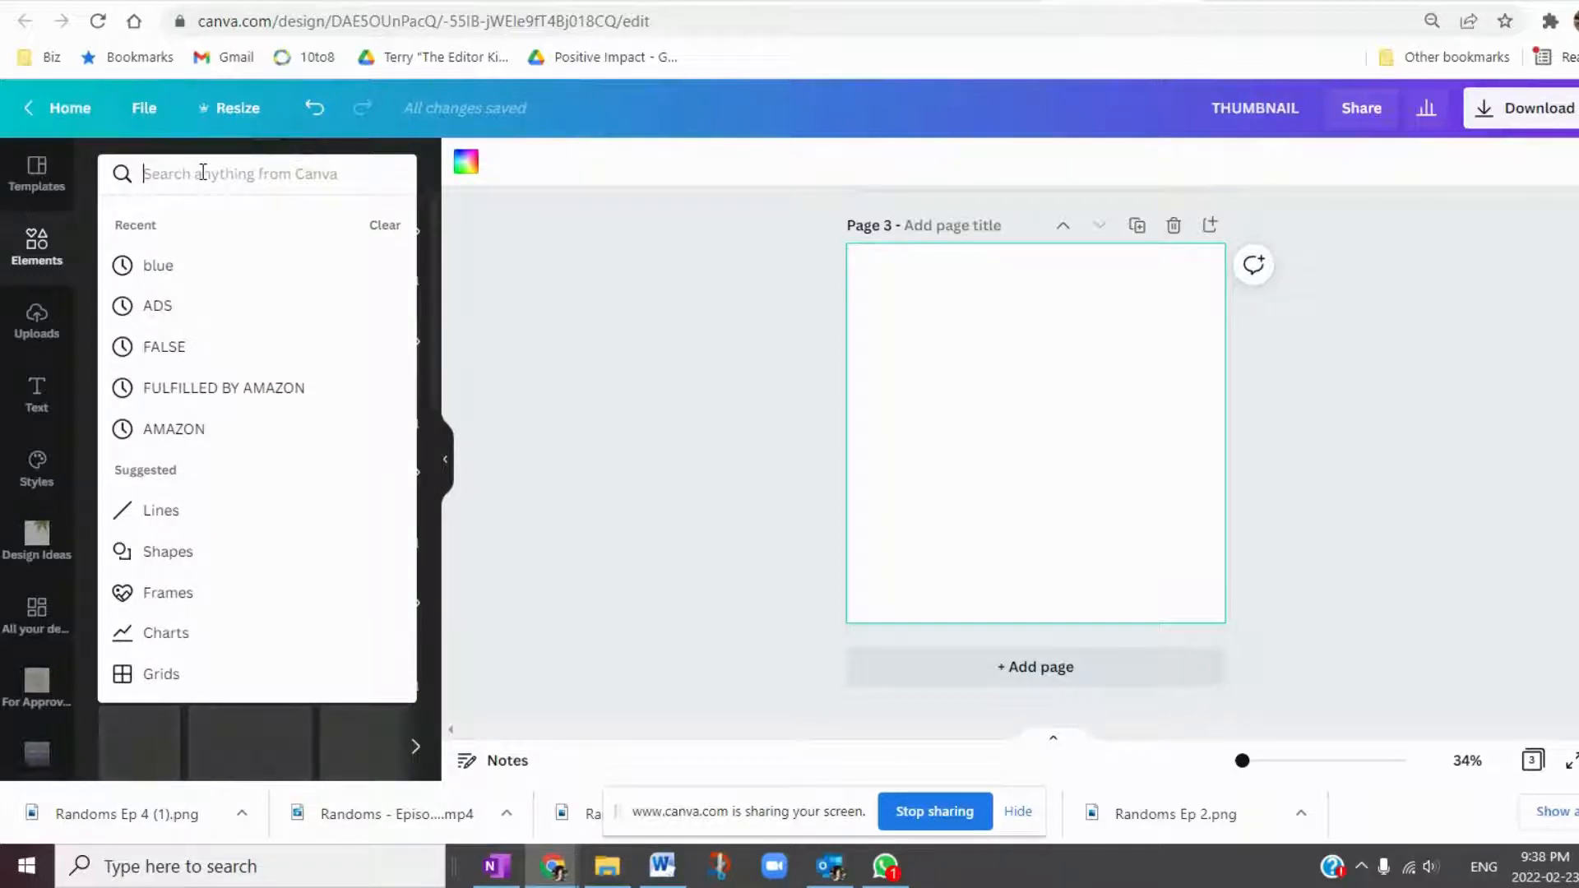
pyautogui.write('tv')
pyautogui.press('Return')
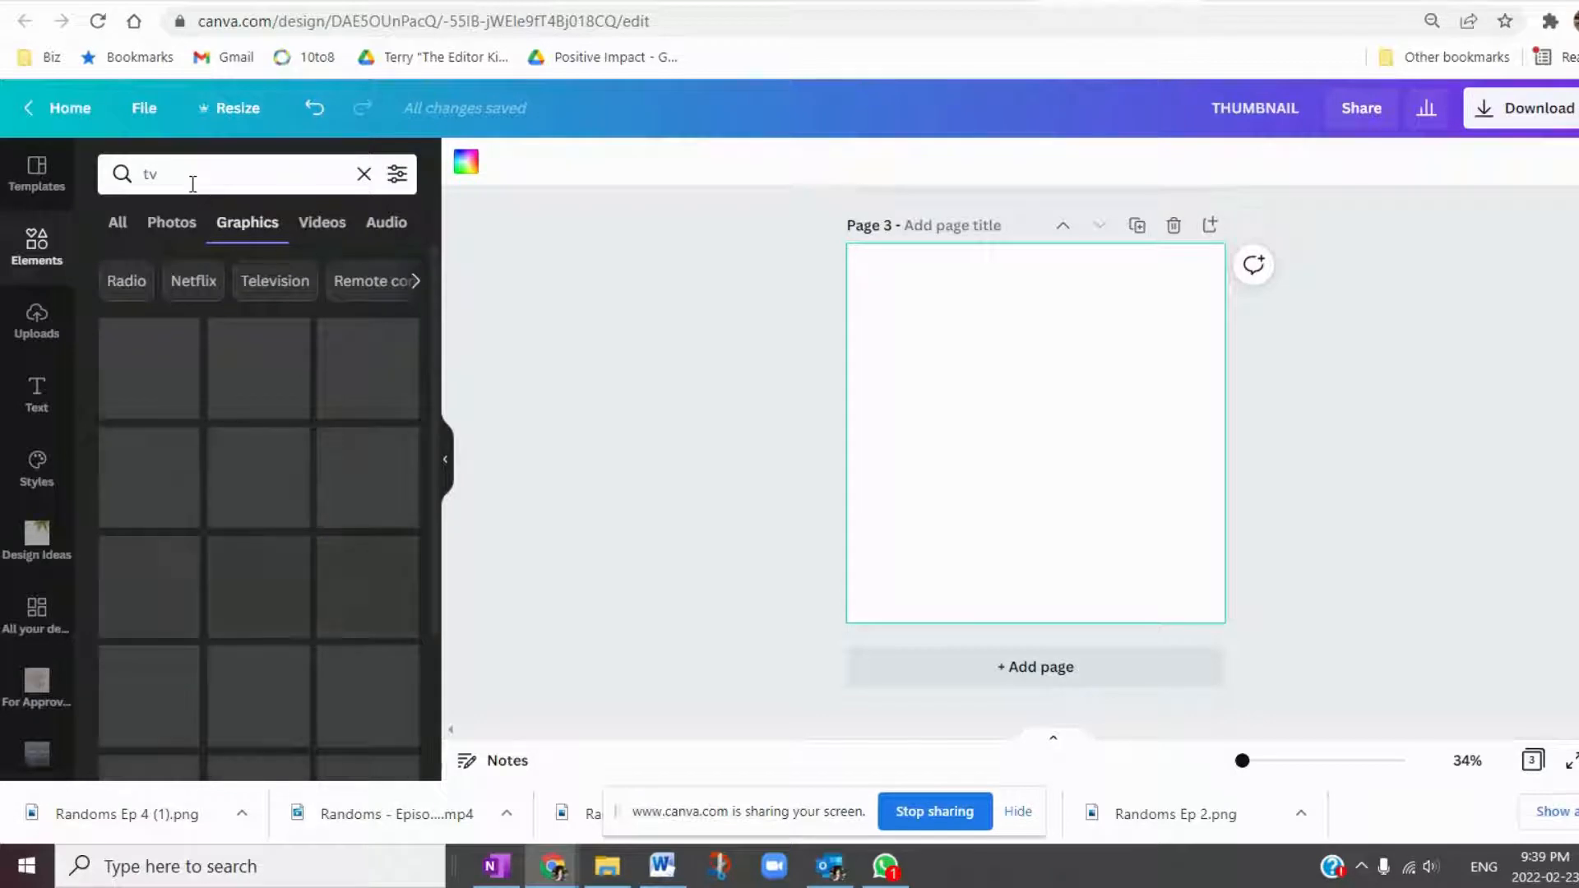
# Search the graphic elements for "cars" and browse the results for vehicle and car-part illustrations.
pyautogui.click(129, 173)
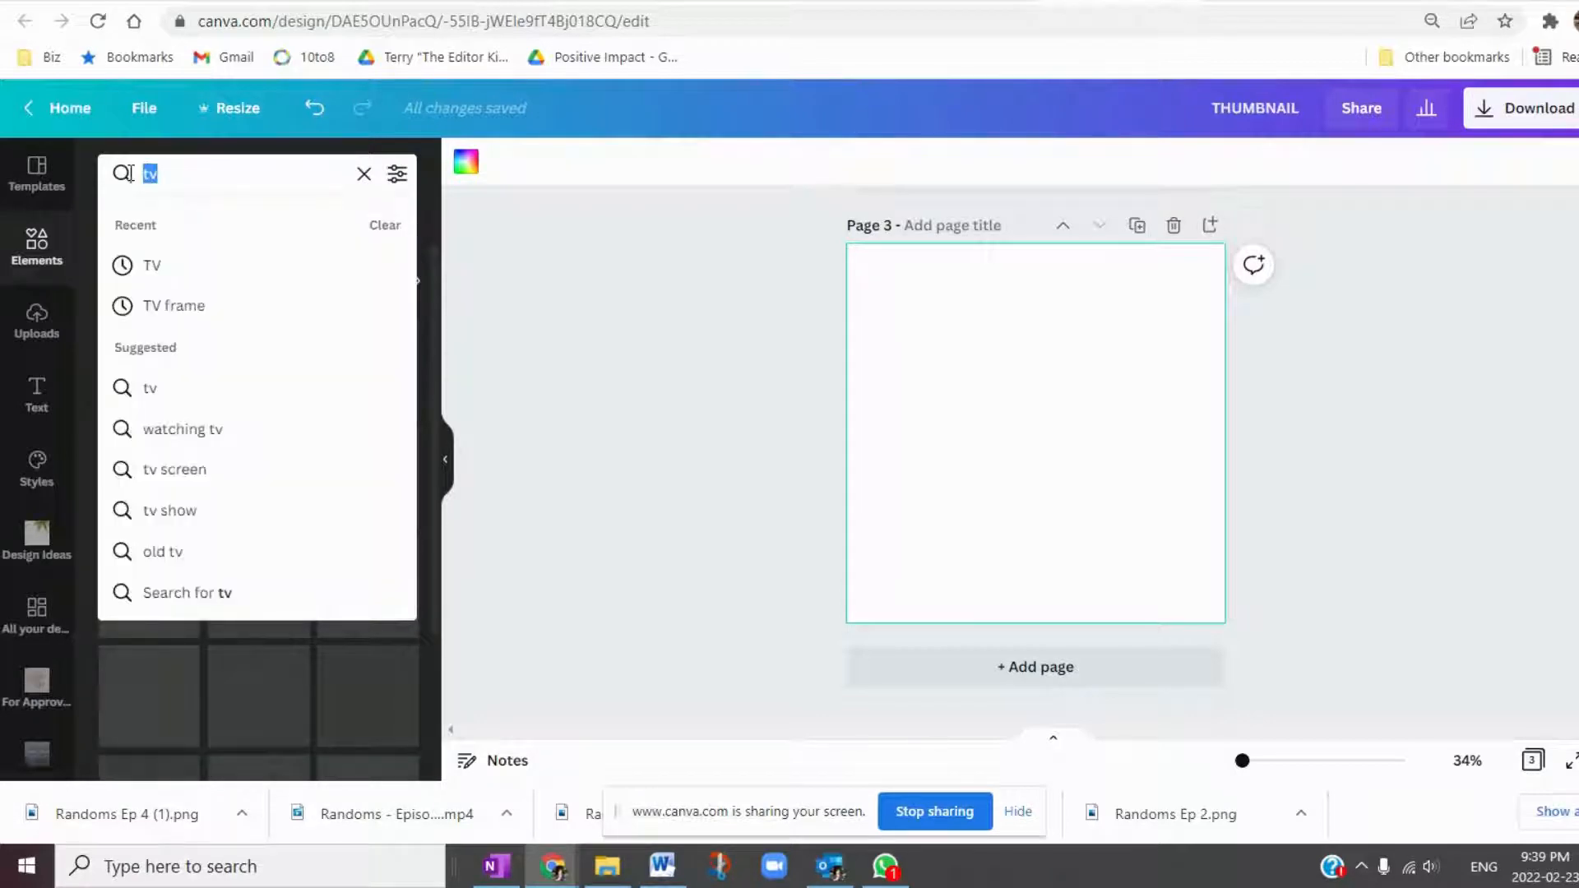
pyautogui.write('cars')
pyautogui.press('Return')
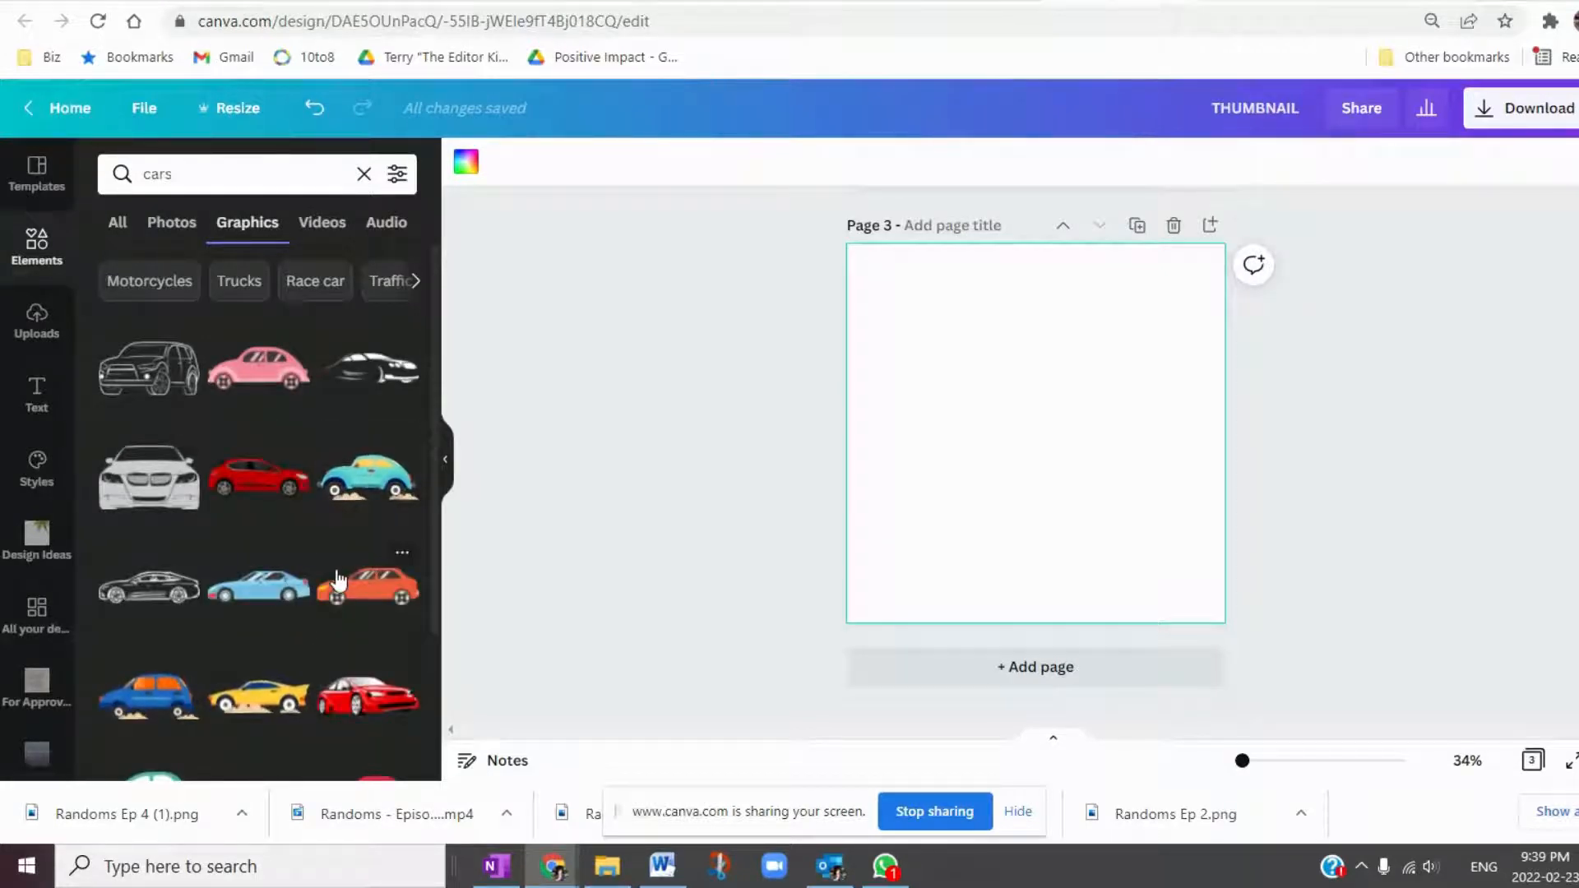
pyautogui.scroll(-5, 337, 581)
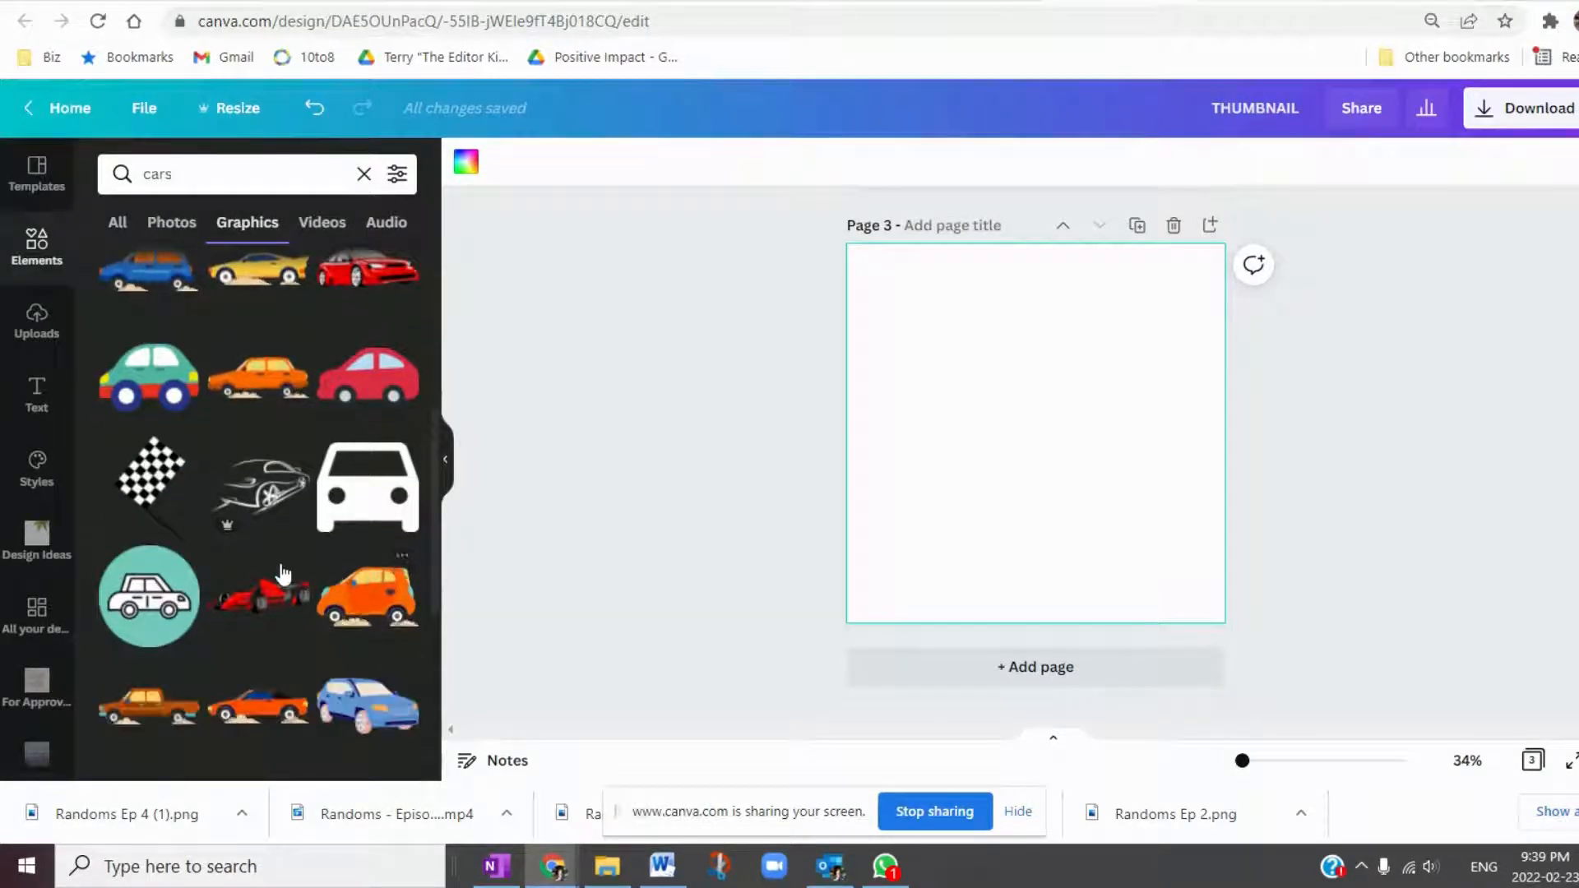
pyautogui.scroll(-5, 282, 574)
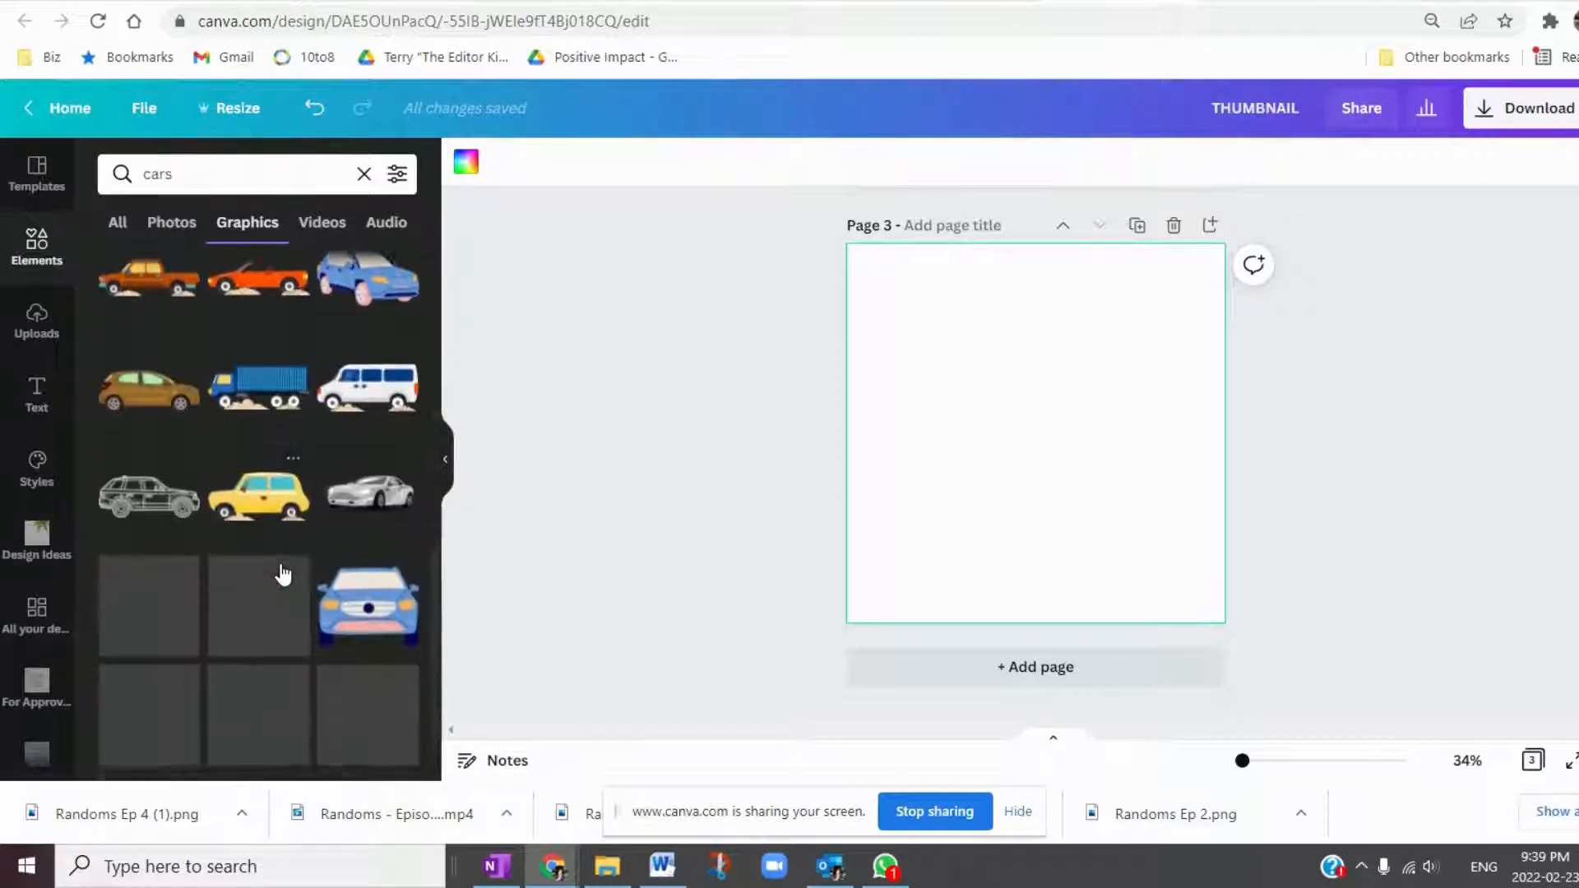
pyautogui.scroll(-6, 282, 573)
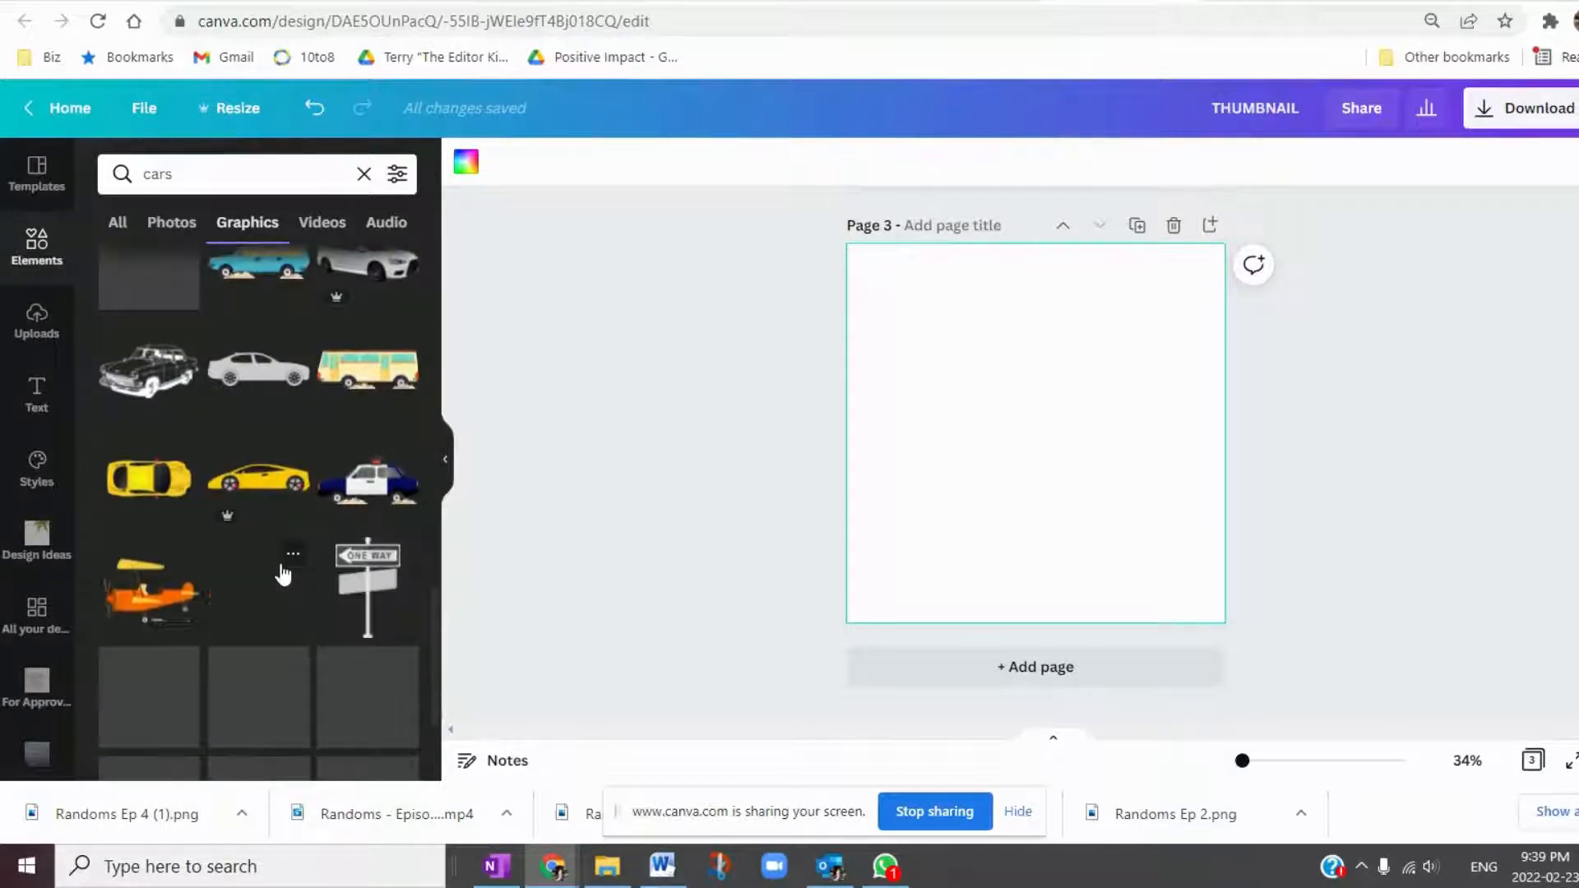
pyautogui.scroll(-4, 282, 573)
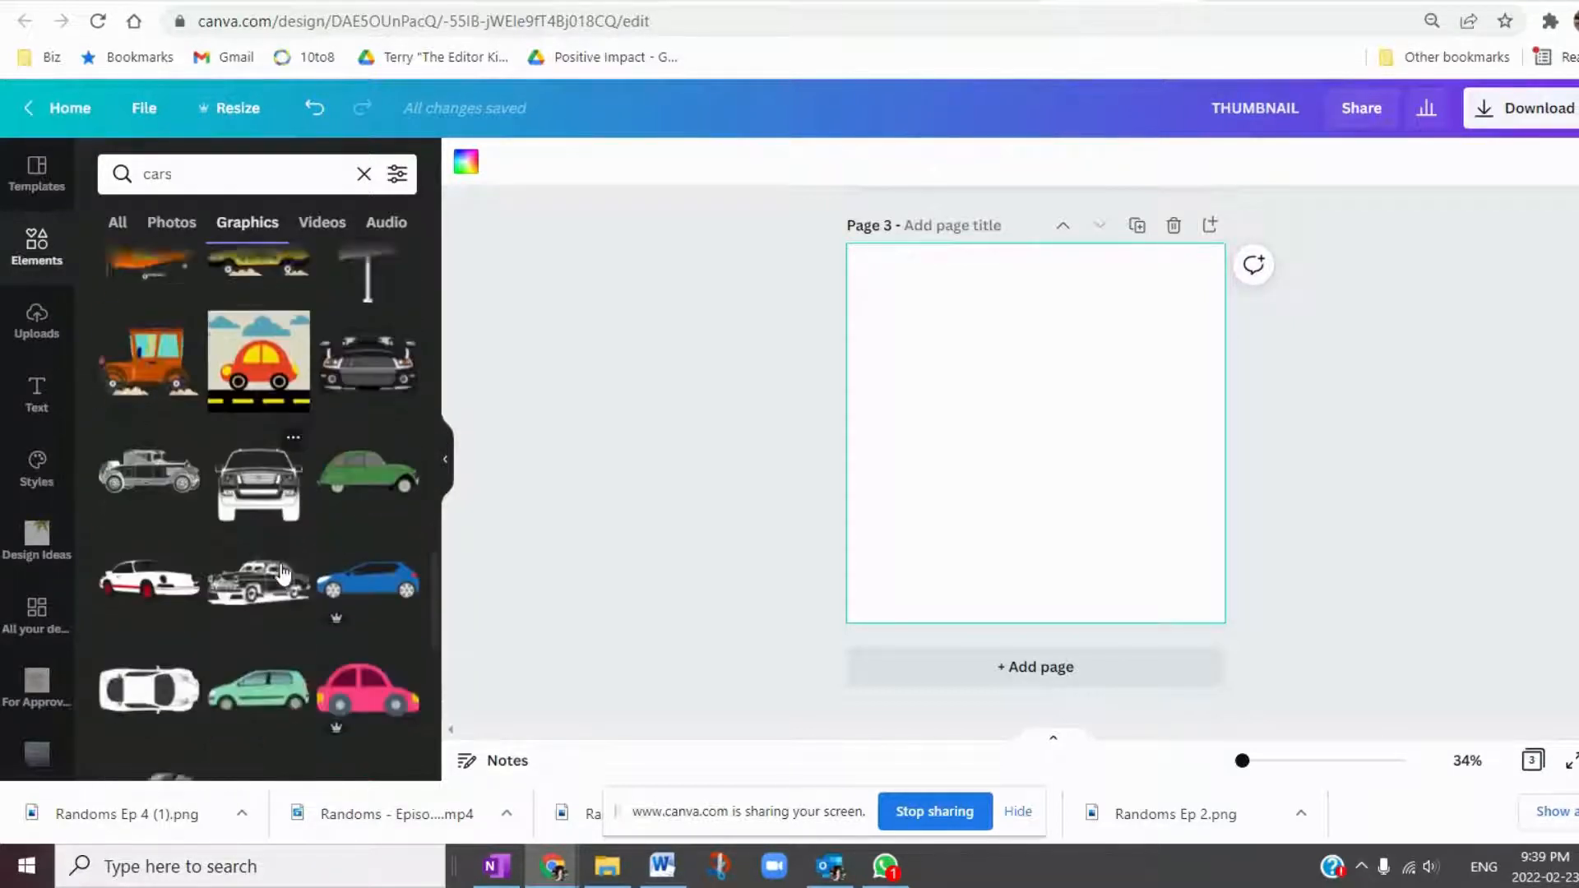
pyautogui.scroll(-5, 282, 573)
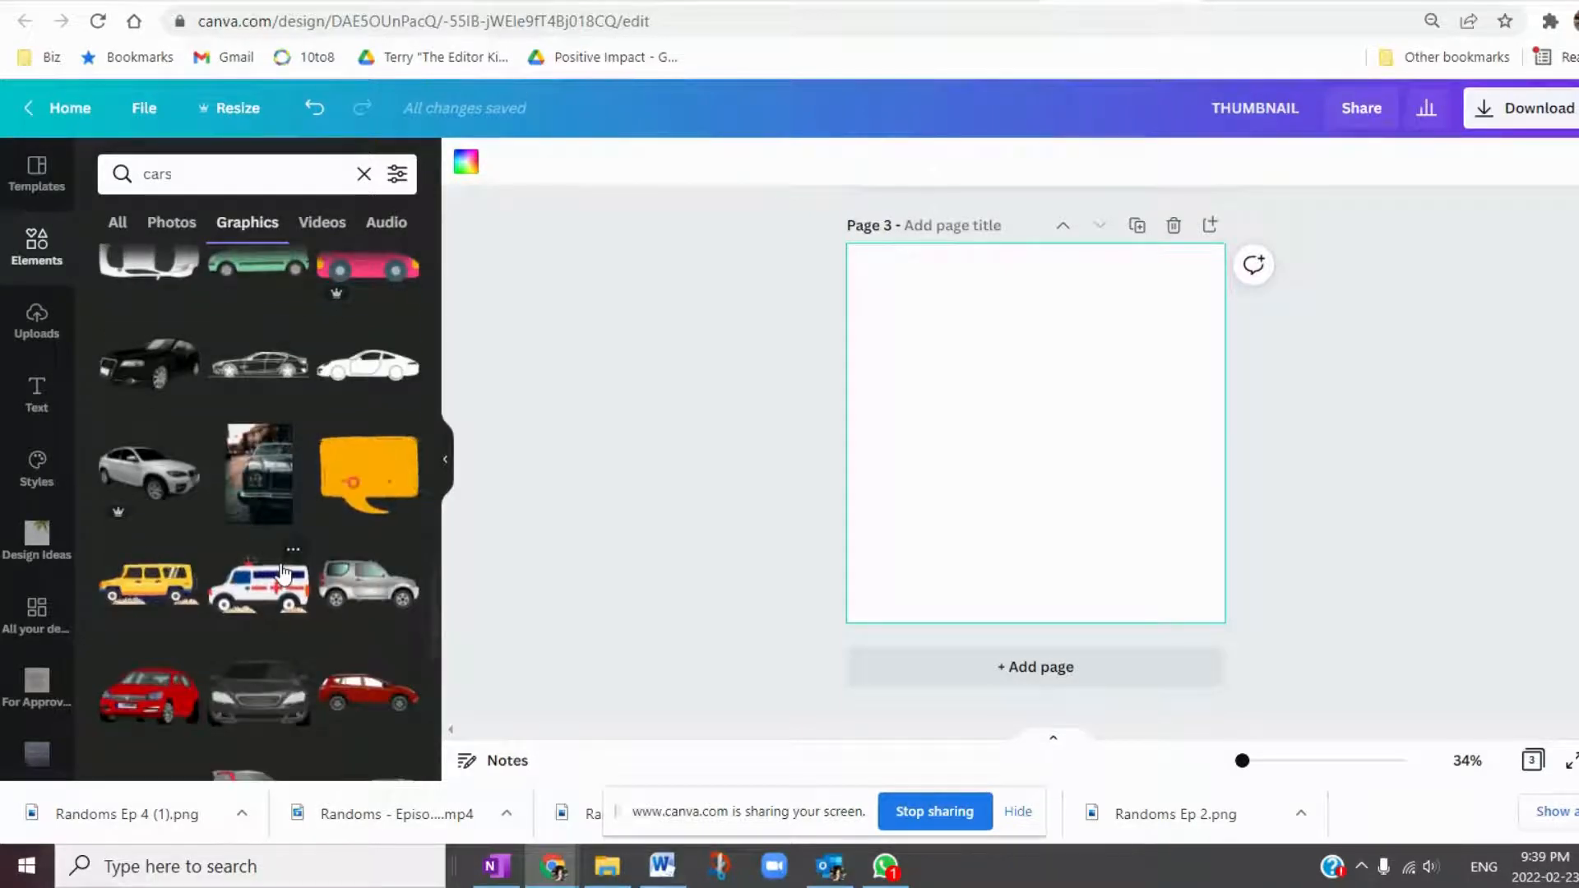
pyautogui.scroll(-3, 282, 573)
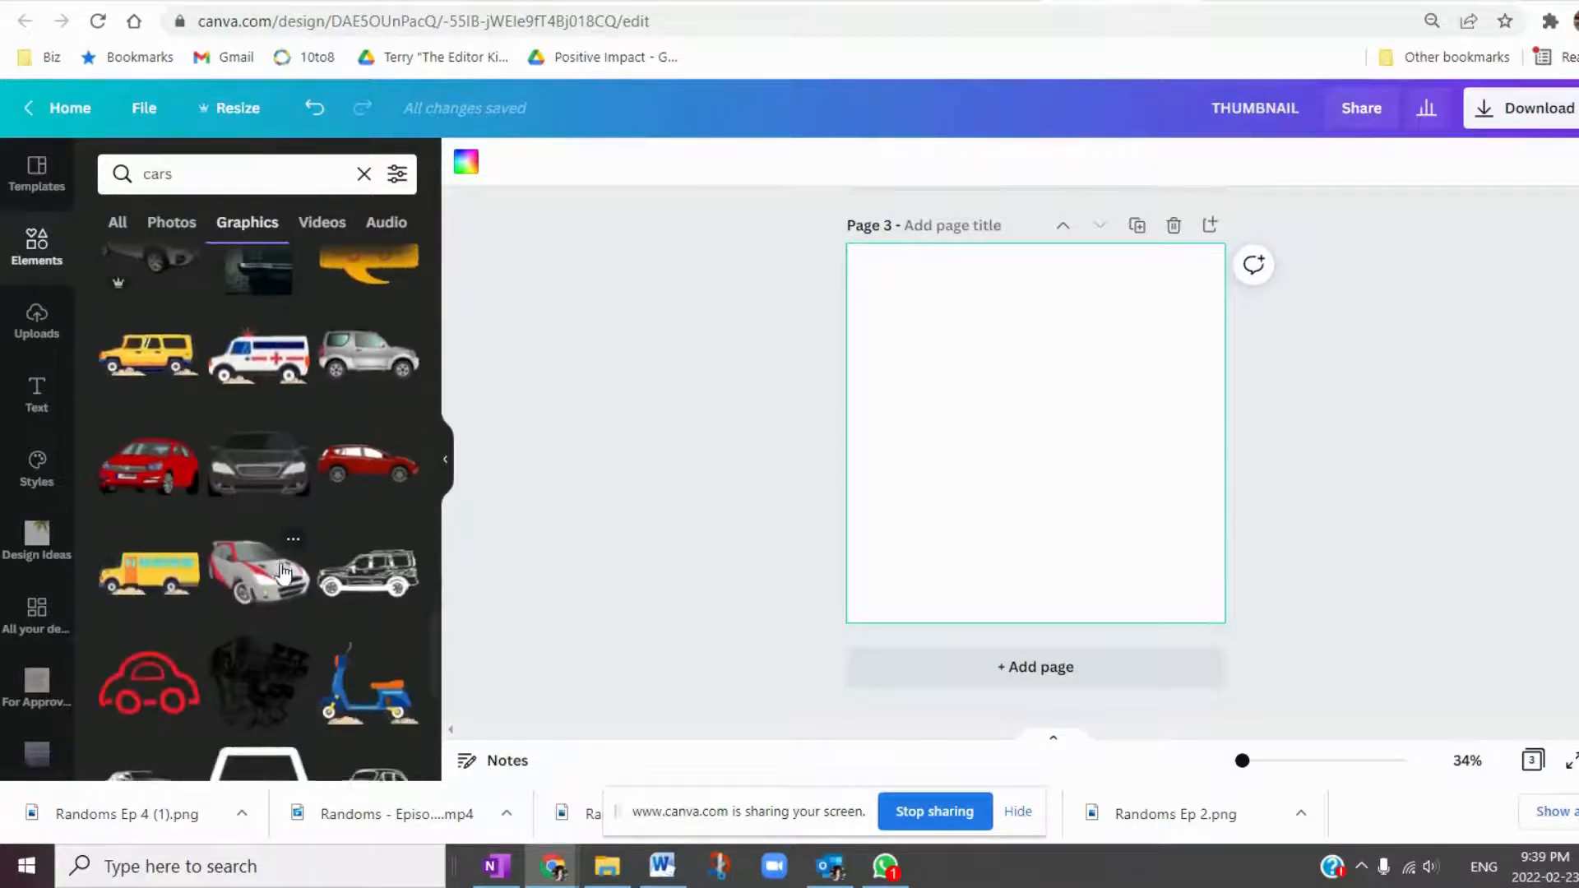
pyautogui.scroll(-3, 282, 573)
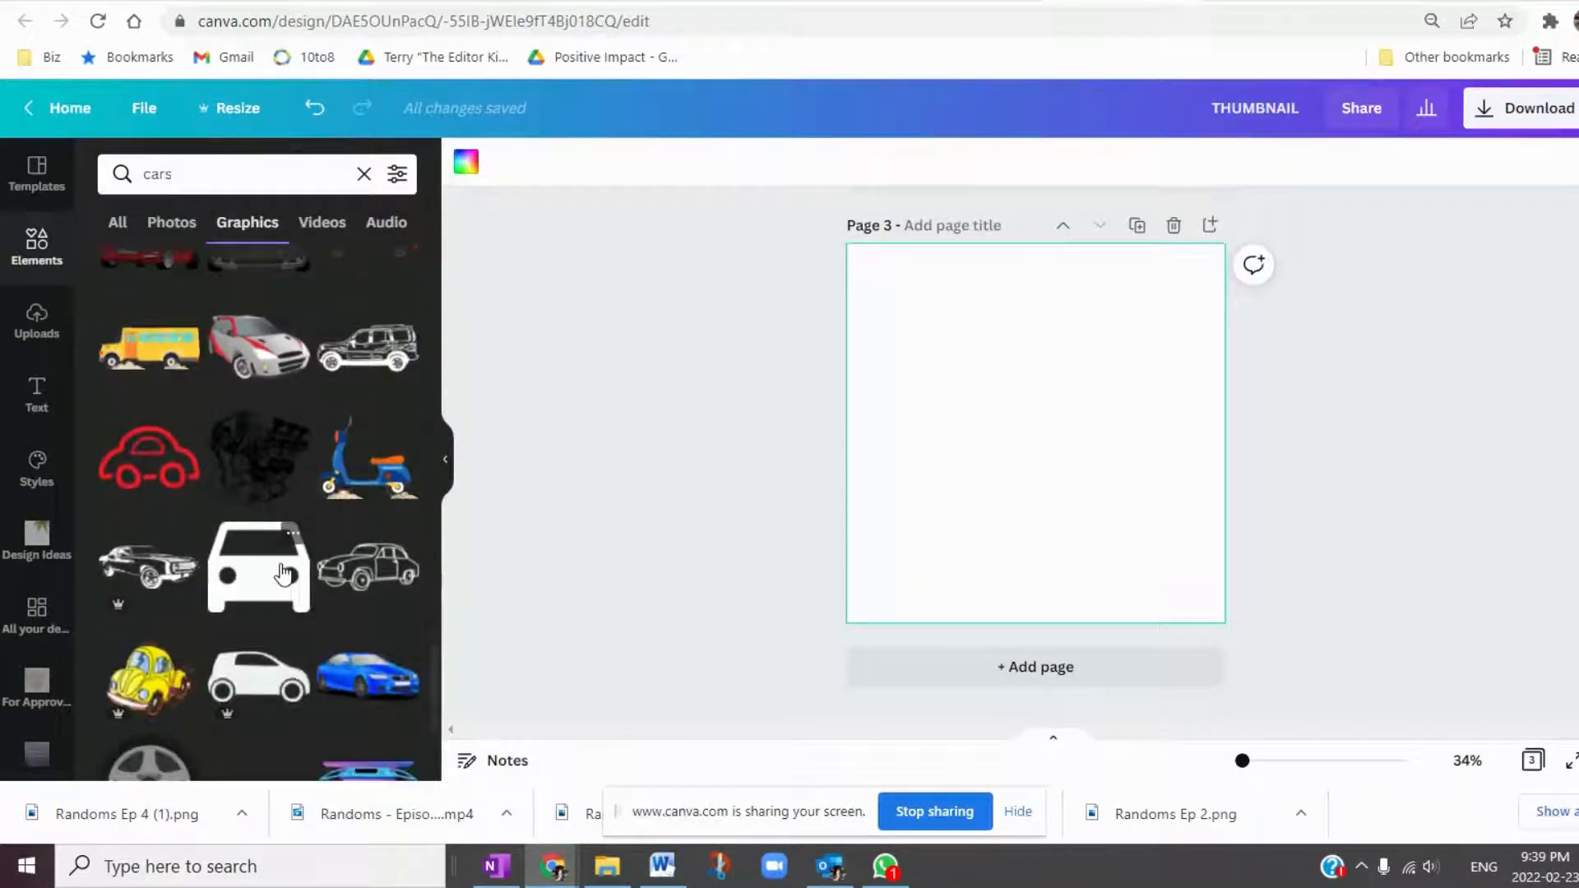
# Try the black engine illustration on page 3, shrinking it to roughly half its size in the page's upper-left area.
pyautogui.click(262, 473)
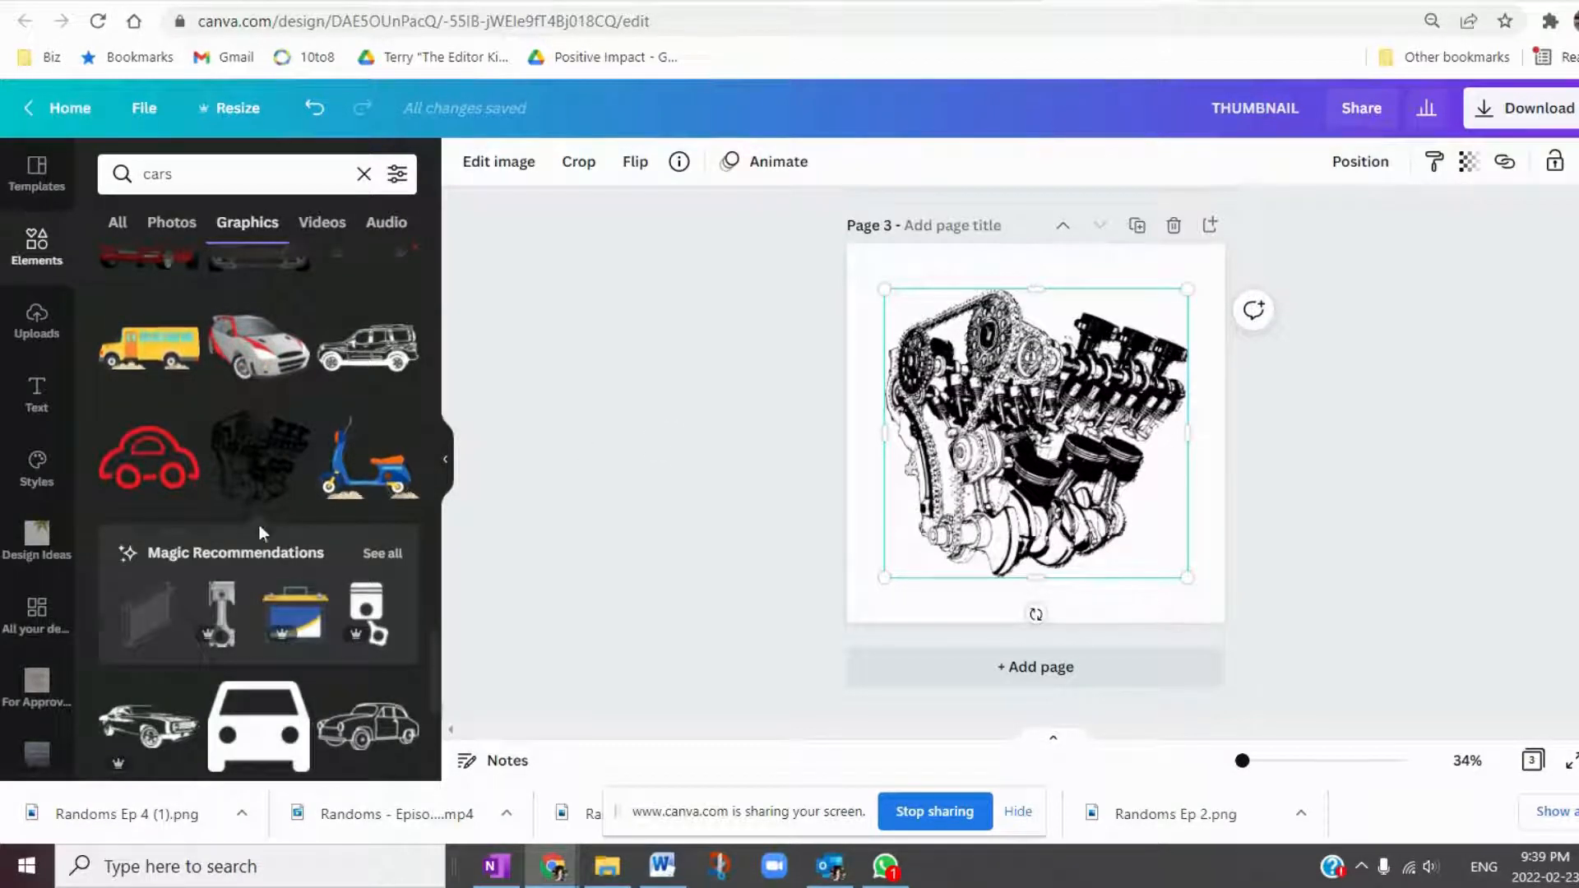
pyautogui.scroll(-6, 259, 530)
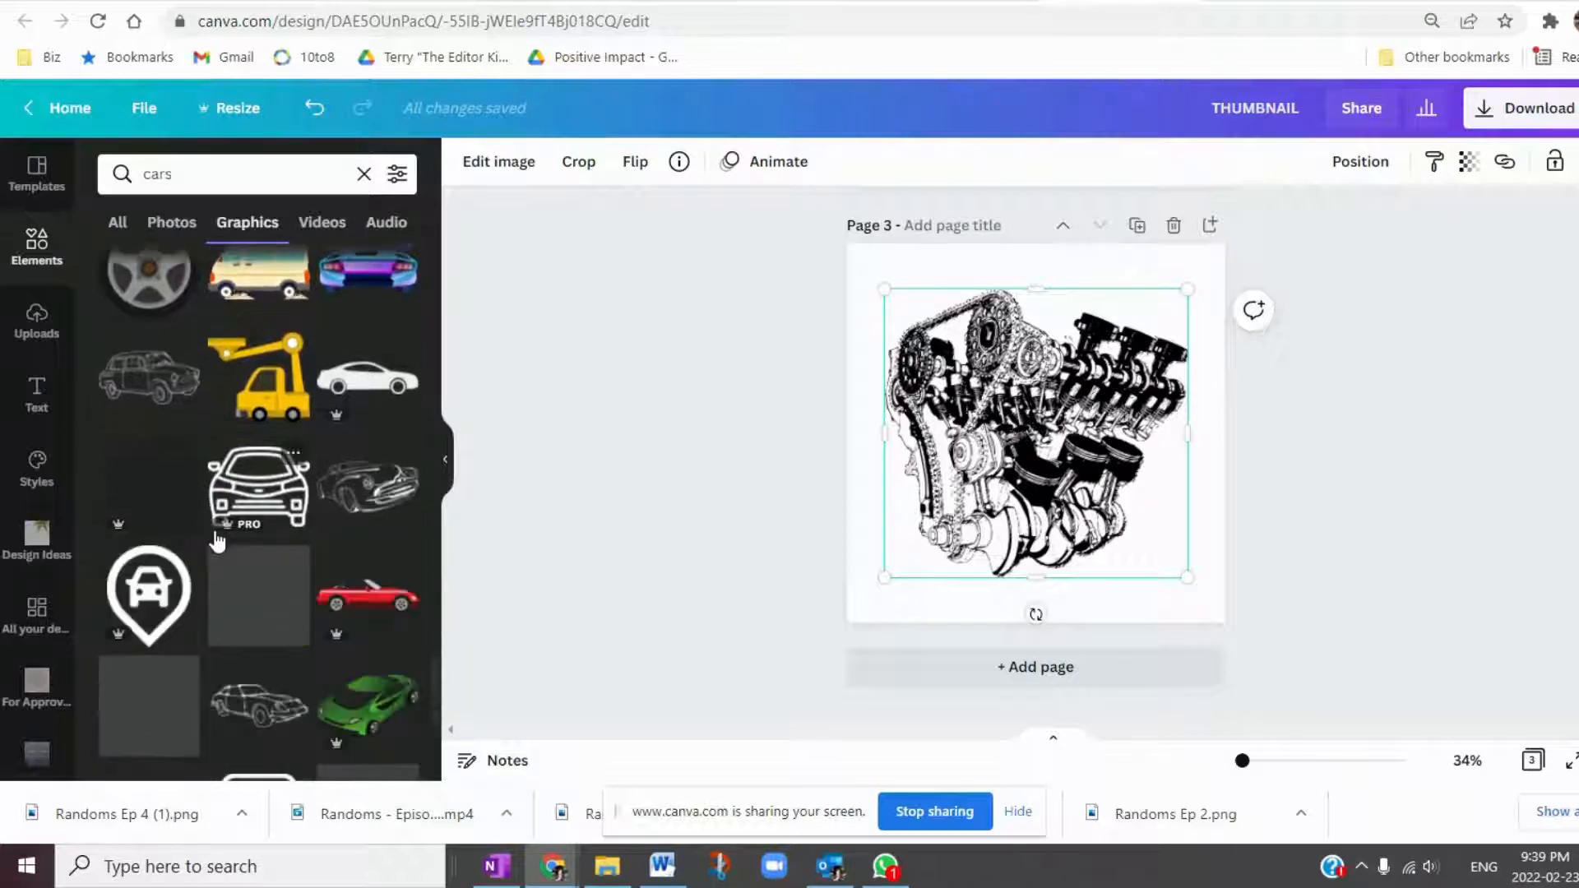
pyautogui.scroll(3, 218, 539)
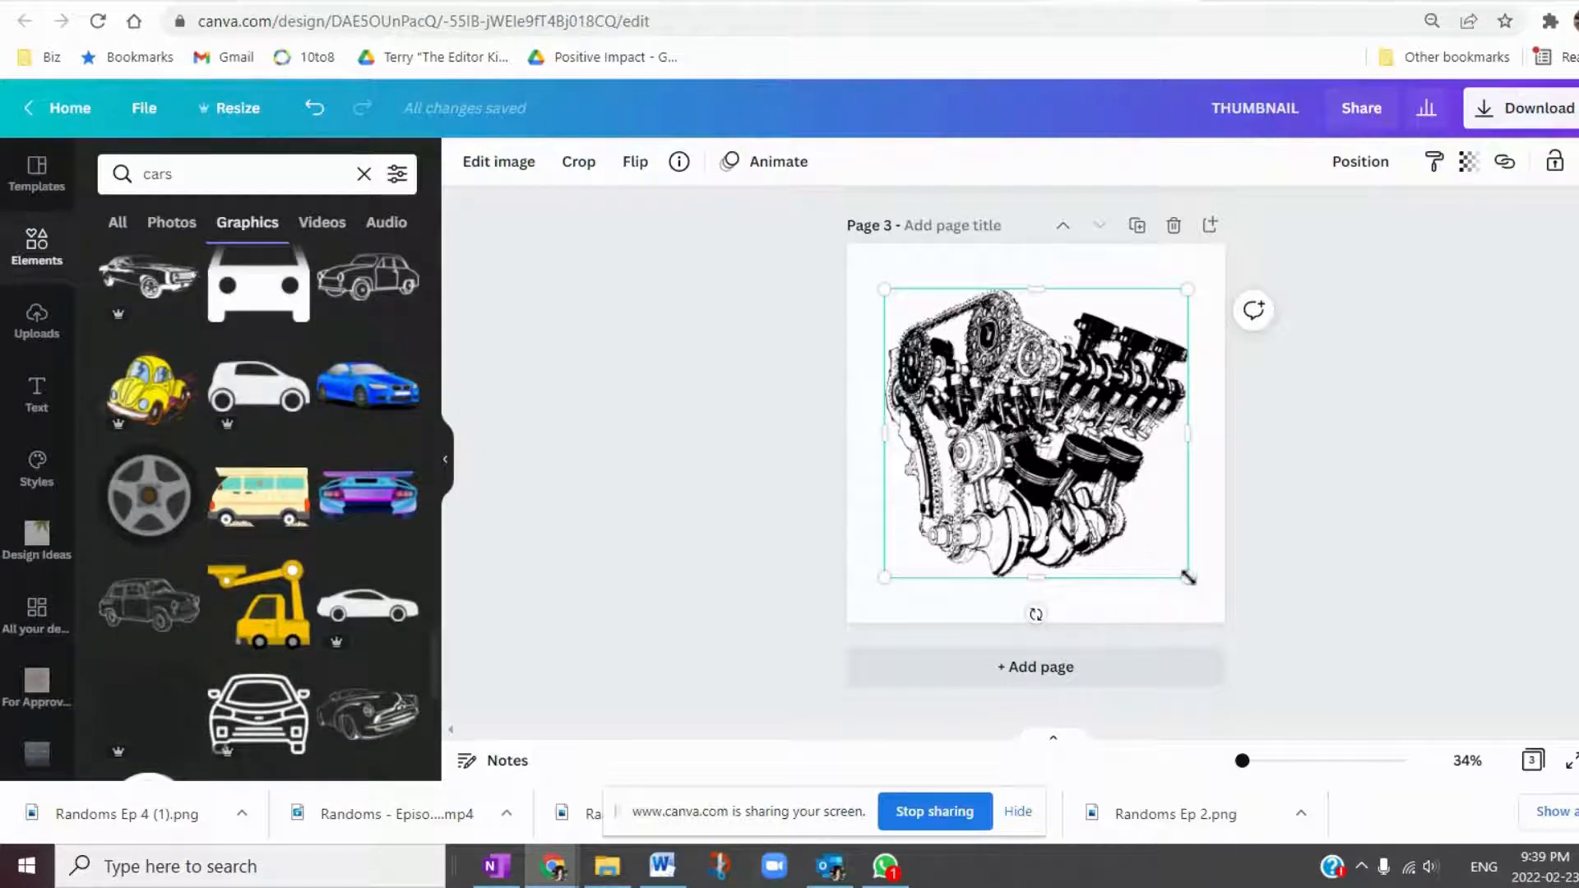
pyautogui.moveTo(1187, 578); pyautogui.dragTo(1050, 451)
# Try the wheel graphic on page 3, and delete both the wheel and the engine illustration.
pyautogui.click(139, 485)
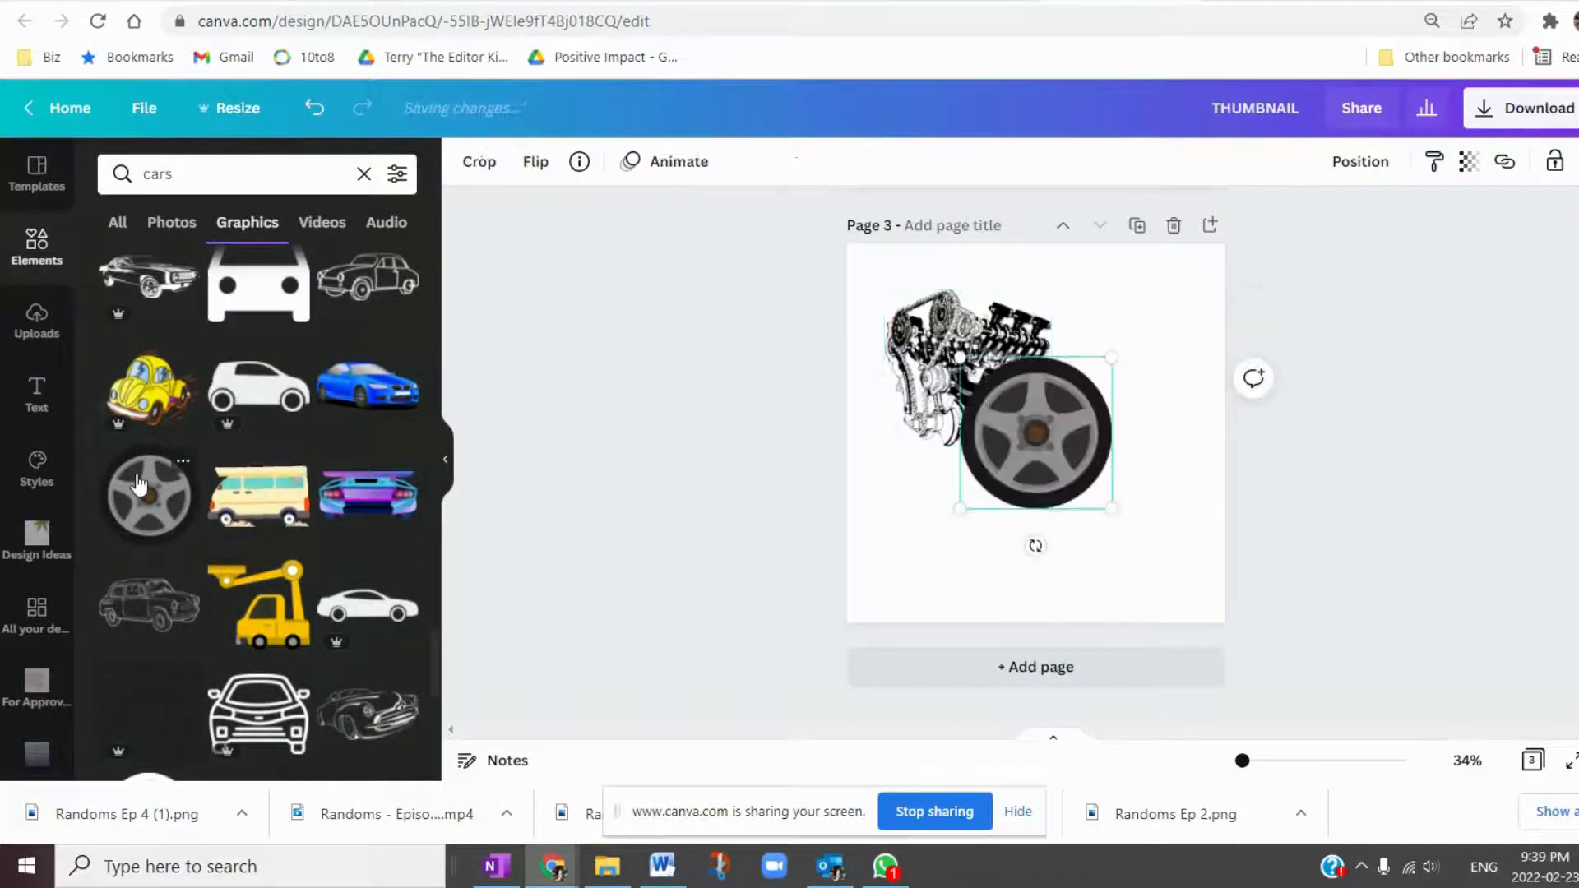
pyautogui.scroll(-5, 235, 592)
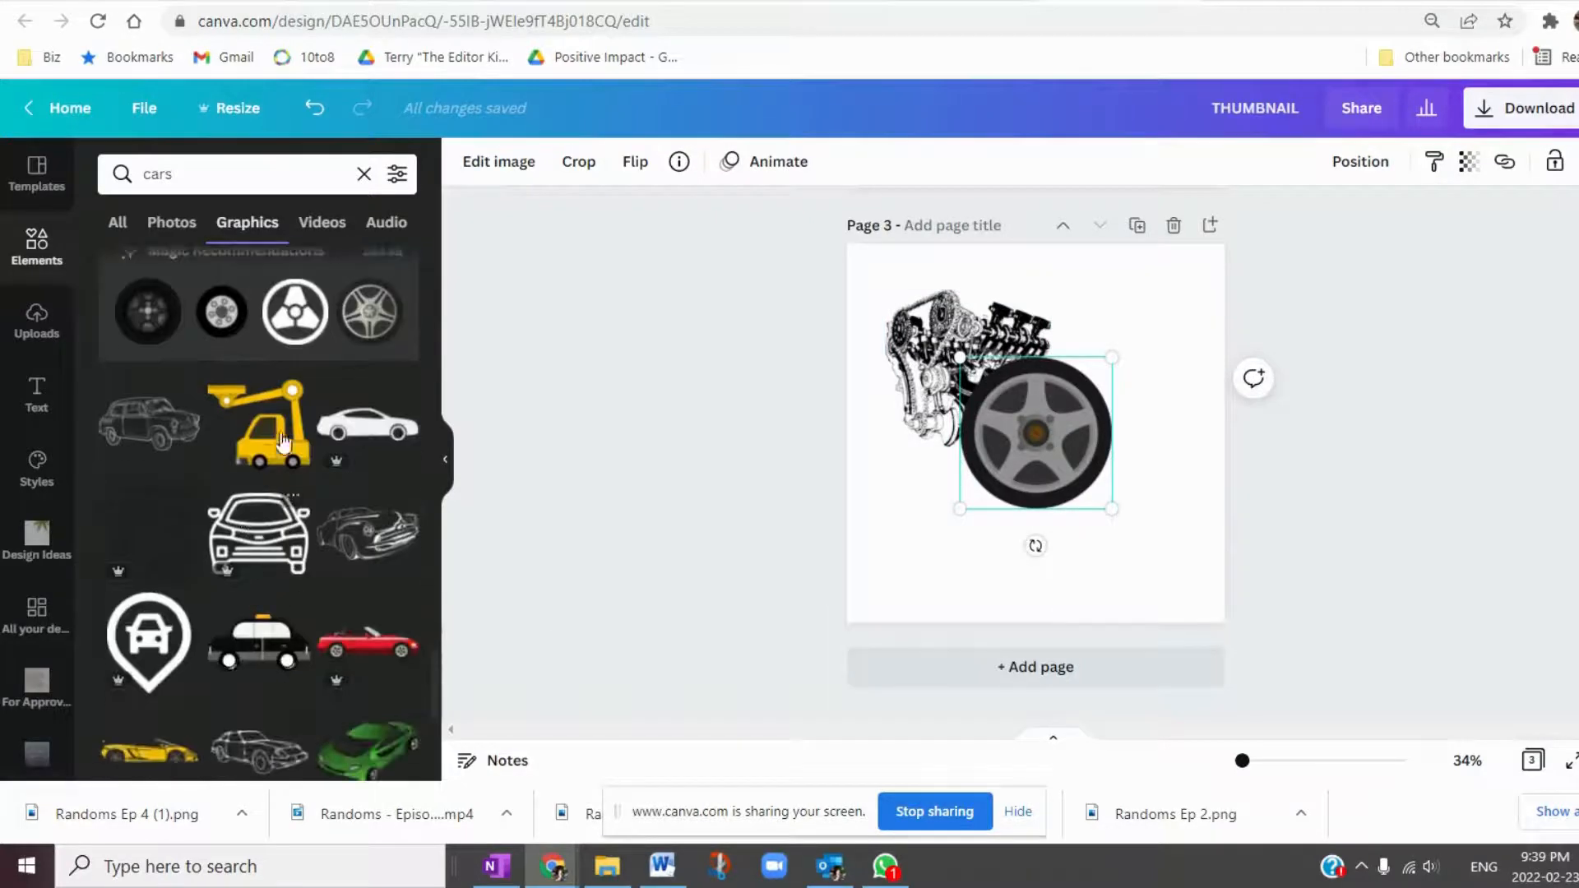
pyautogui.press('Delete')
pyautogui.click(1008, 370)
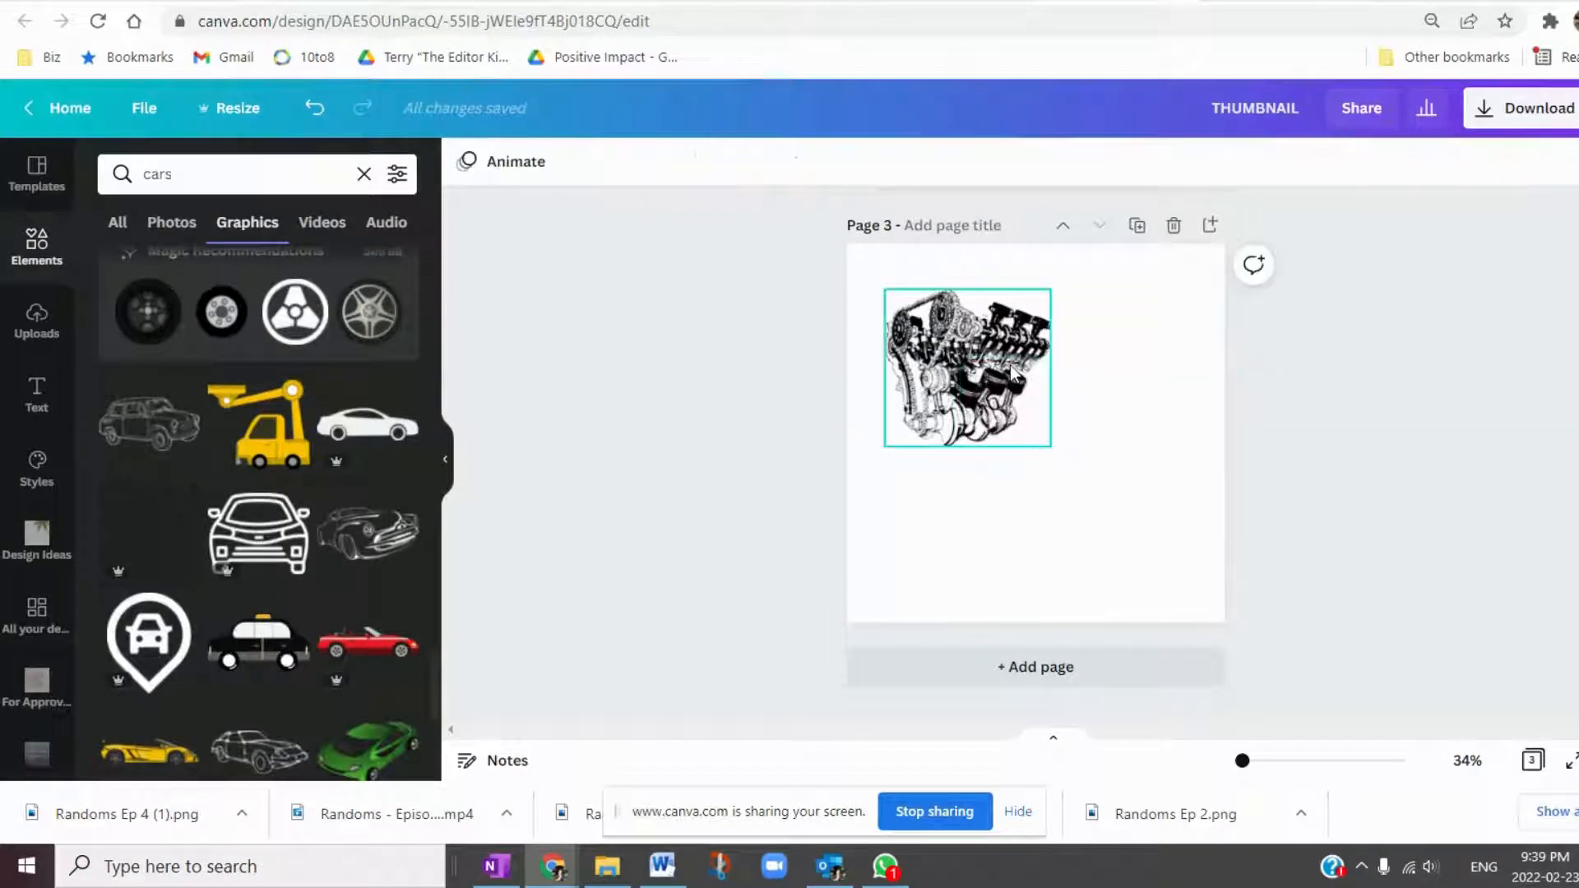
pyautogui.press('Delete')
# Insert the yellow crane truck graphic on page 3 and enlarge it to fill most of the page.
pyautogui.click(267, 427)
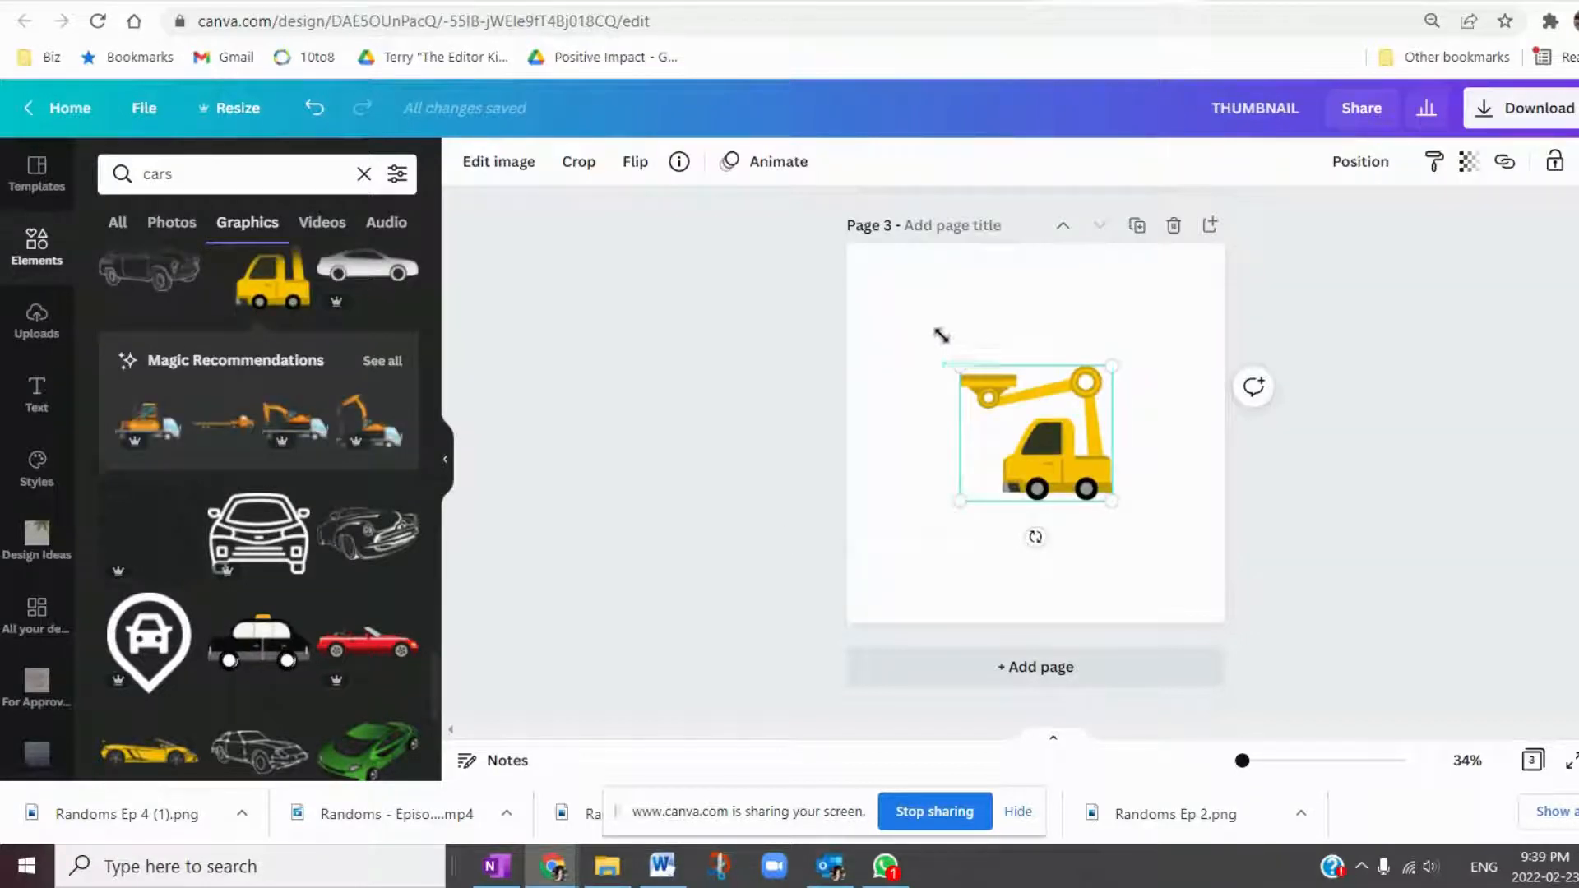
pyautogui.moveTo(941, 334); pyautogui.dragTo(898, 296)
pyautogui.moveTo(1111, 495); pyautogui.dragTo(1192, 569)
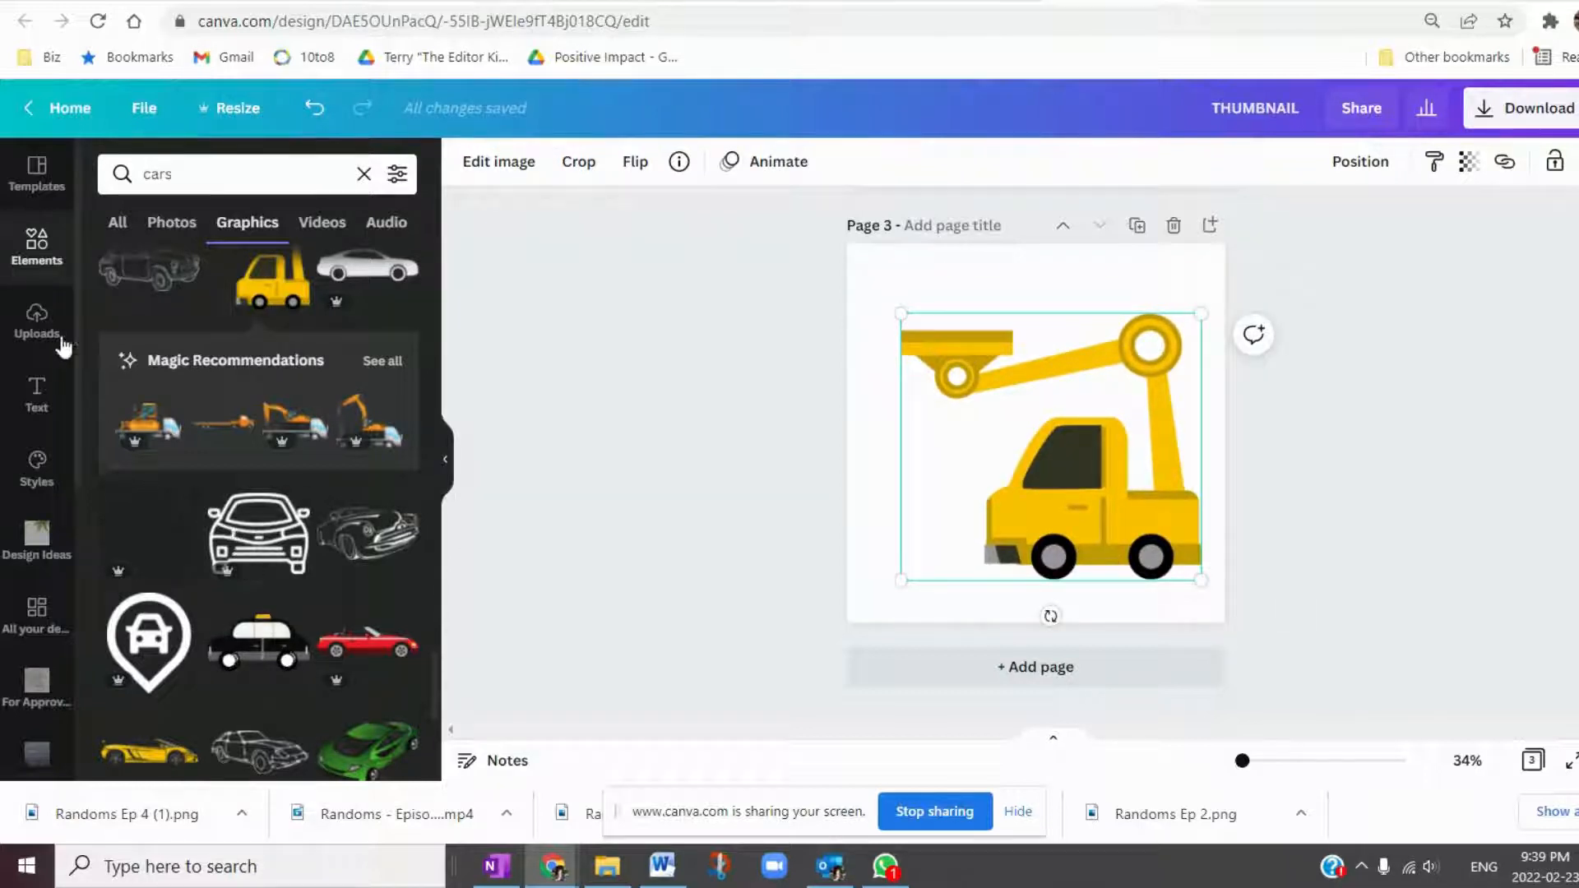
# Add the outlined BE BRAVE font combination, shrink it to about size 128 and place it below the crane arm, overlapping the truck's front.
pyautogui.click(38, 393)
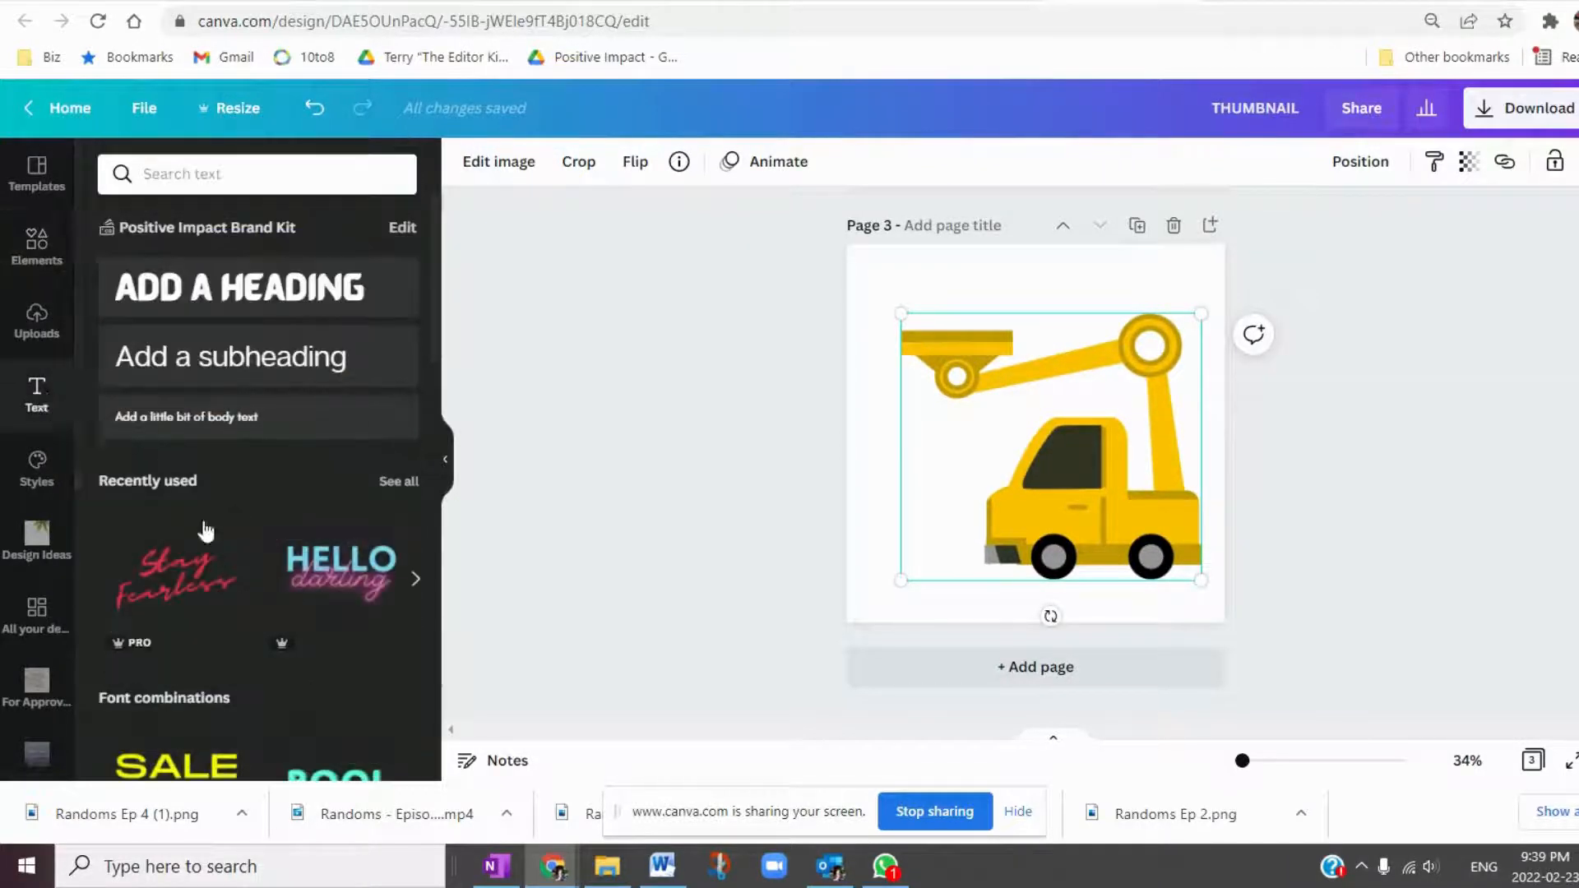
pyautogui.scroll(-4, 260, 511)
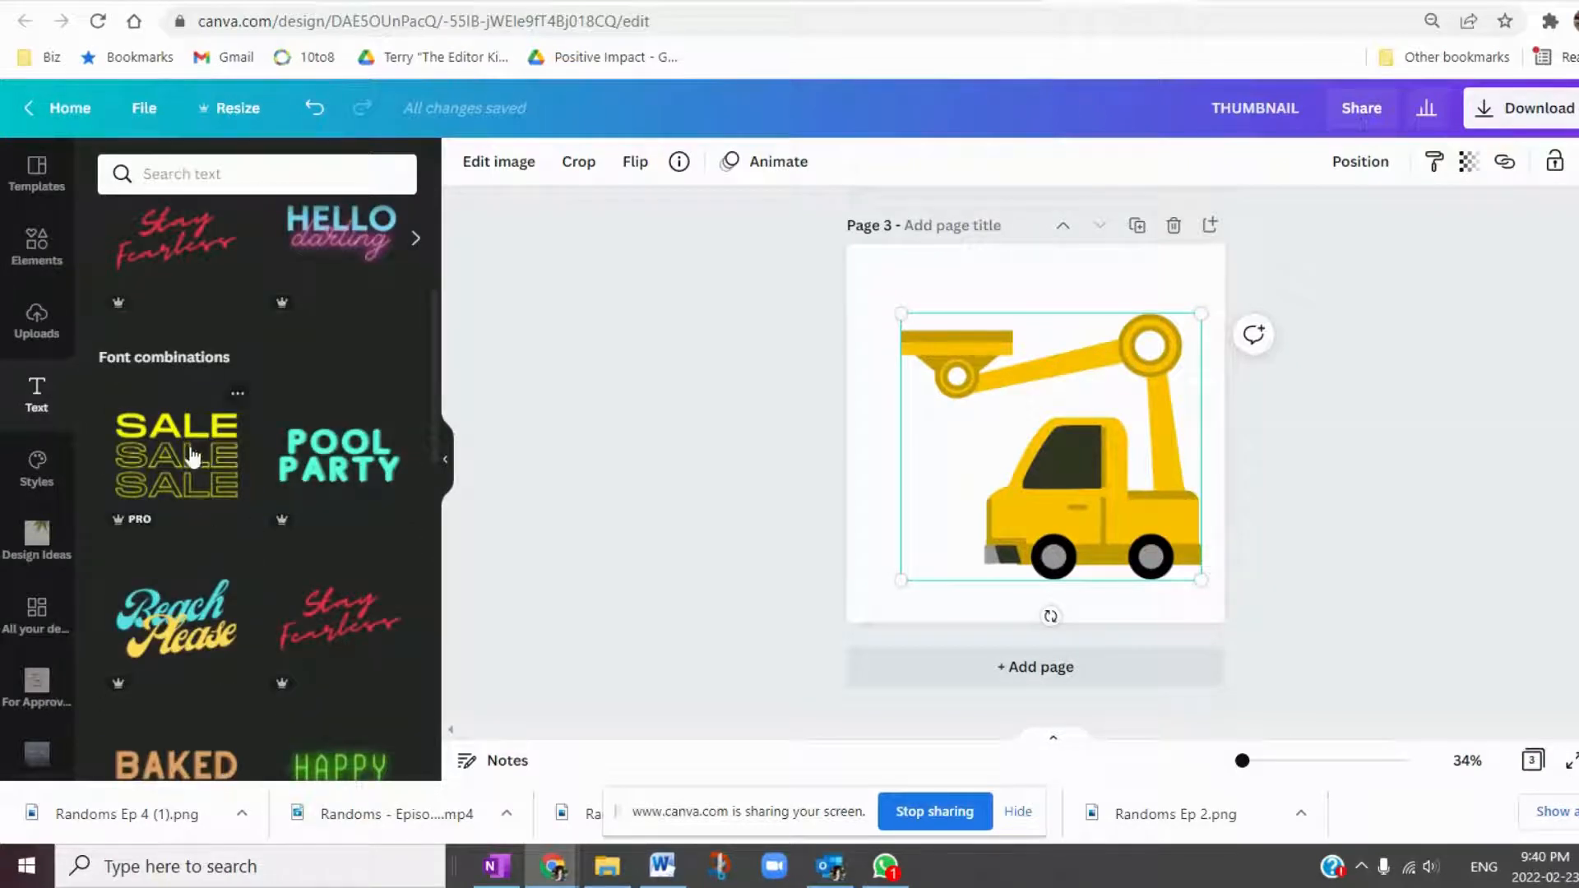
pyautogui.scroll(-2, 199, 551)
pyautogui.scroll(7, 200, 551)
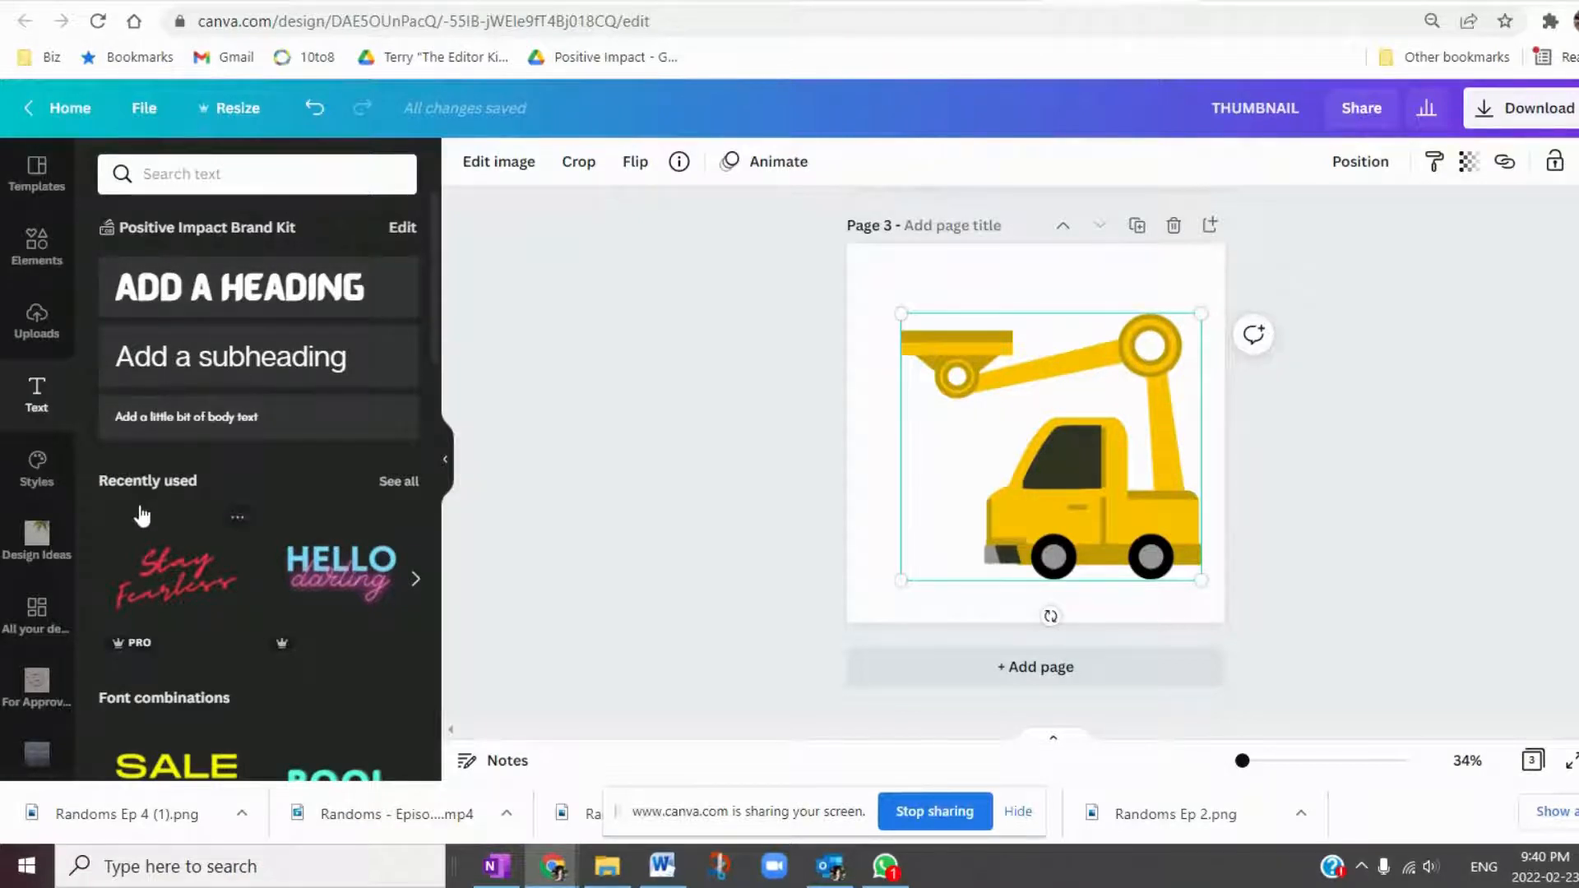
pyautogui.scroll(-10, 277, 550)
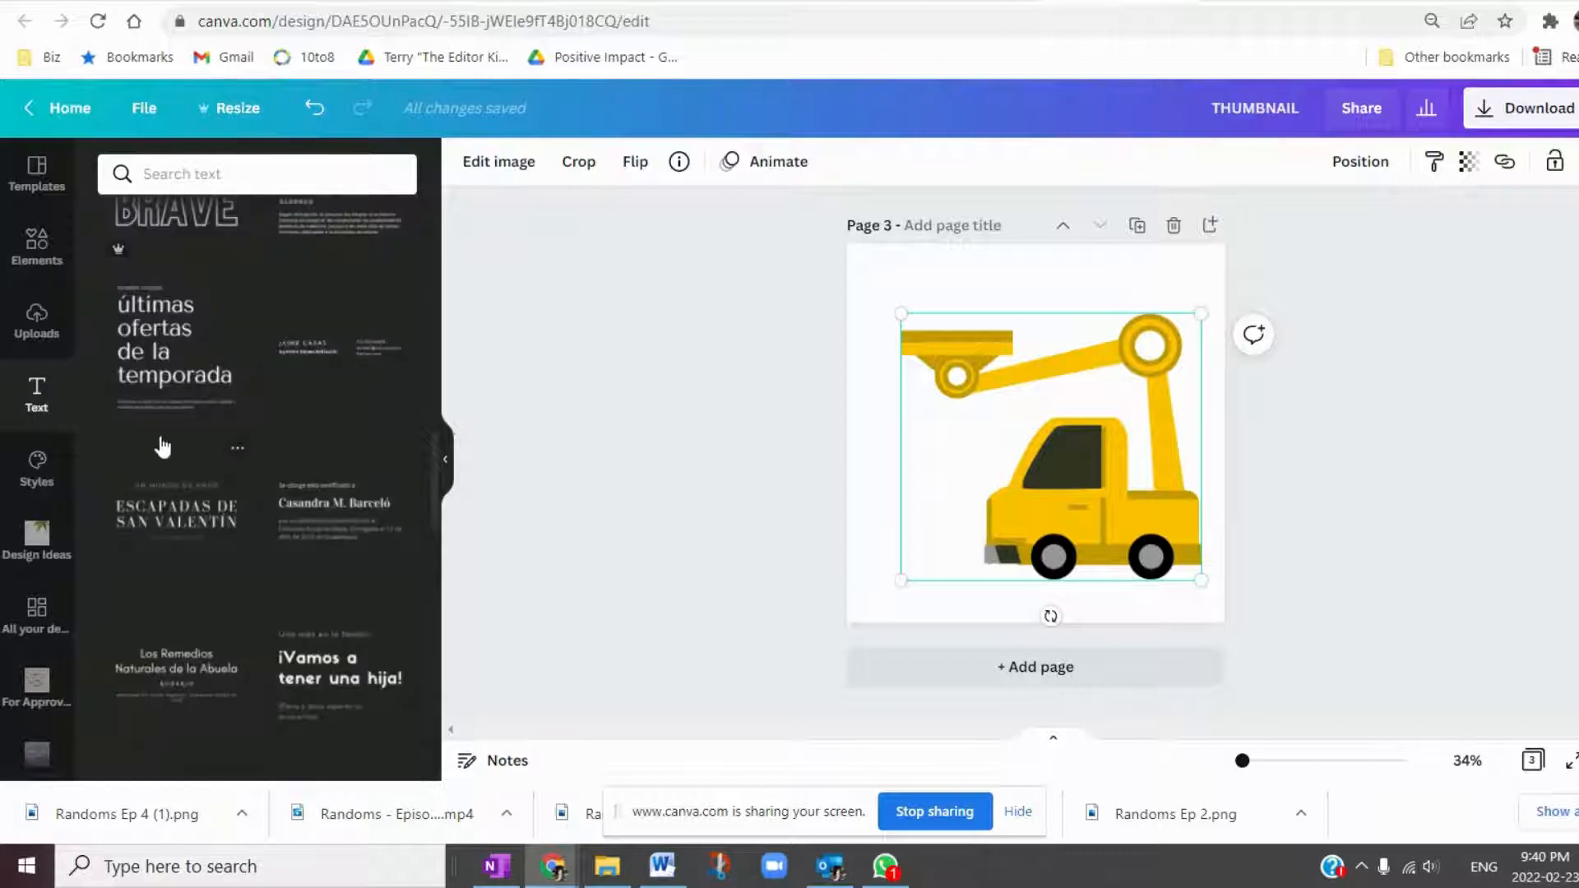
pyautogui.scroll(3, 305, 566)
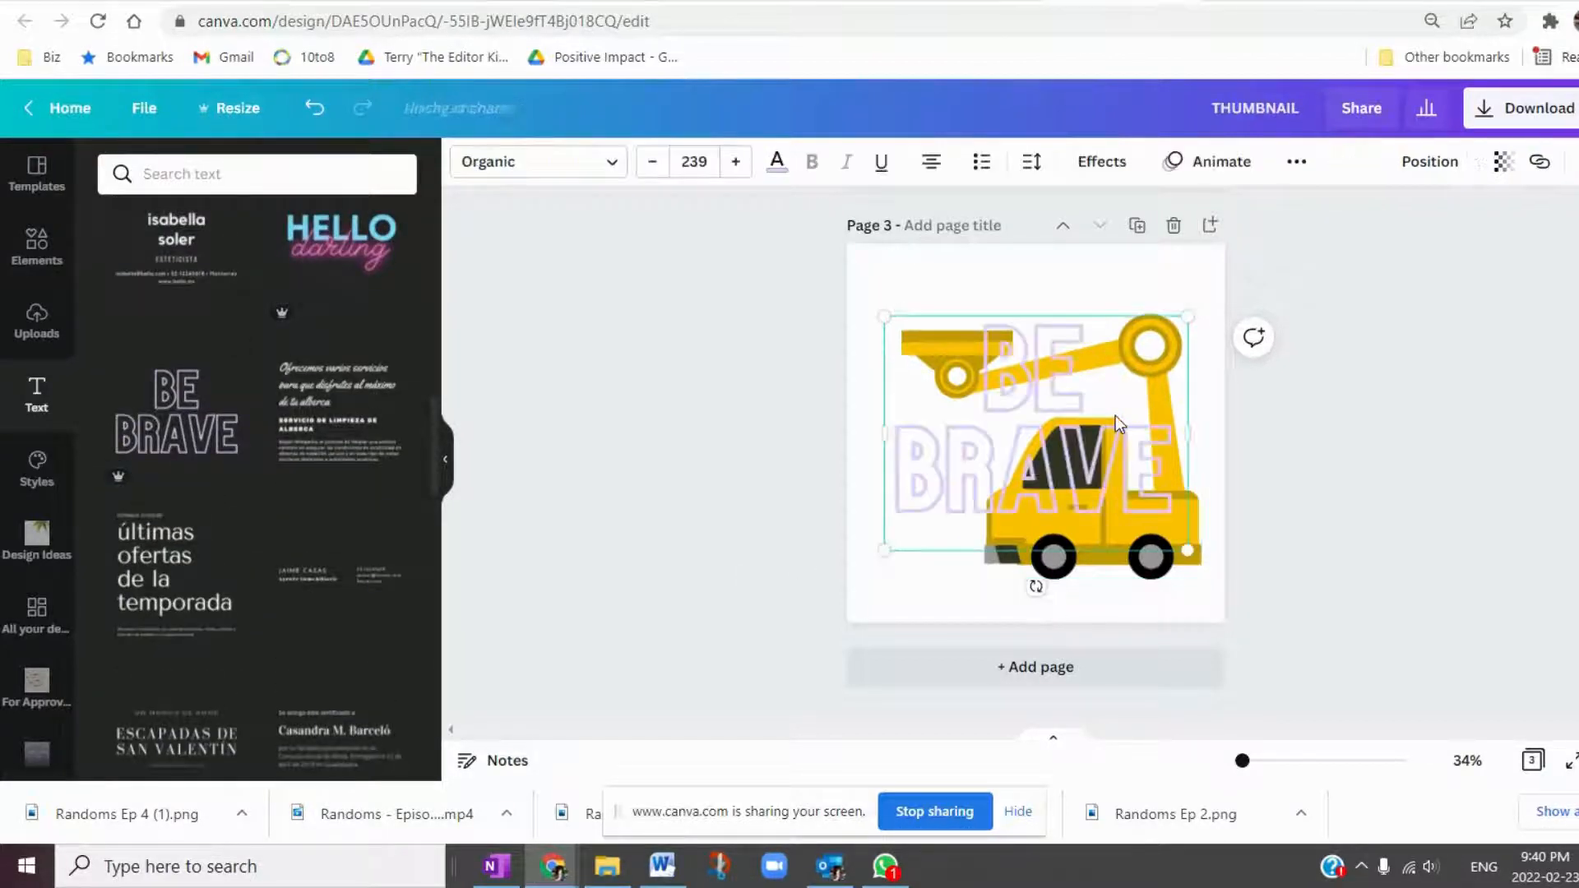
pyautogui.moveTo(1185, 550); pyautogui.dragTo(988, 436)
pyautogui.moveTo(987, 420); pyautogui.dragTo(984, 498)
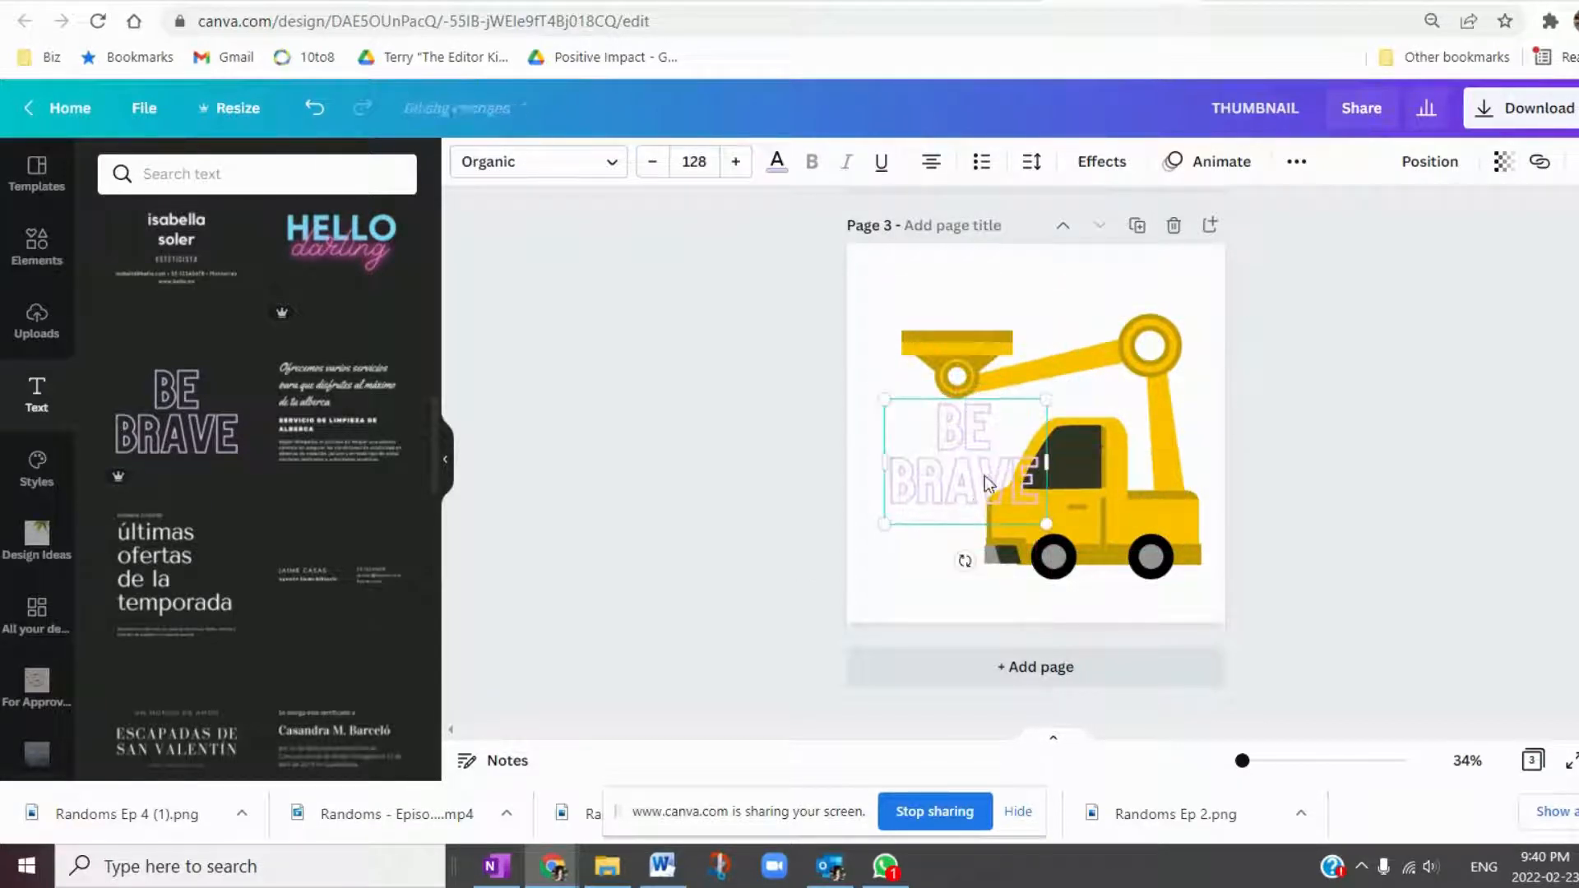
# Replace the BE BRAVE wording with "DAVE'S CONSTRUCTION".
pyautogui.doubleClick(984, 465)
pyautogui.moveTo(928, 418); pyautogui.dragTo(1041, 480)
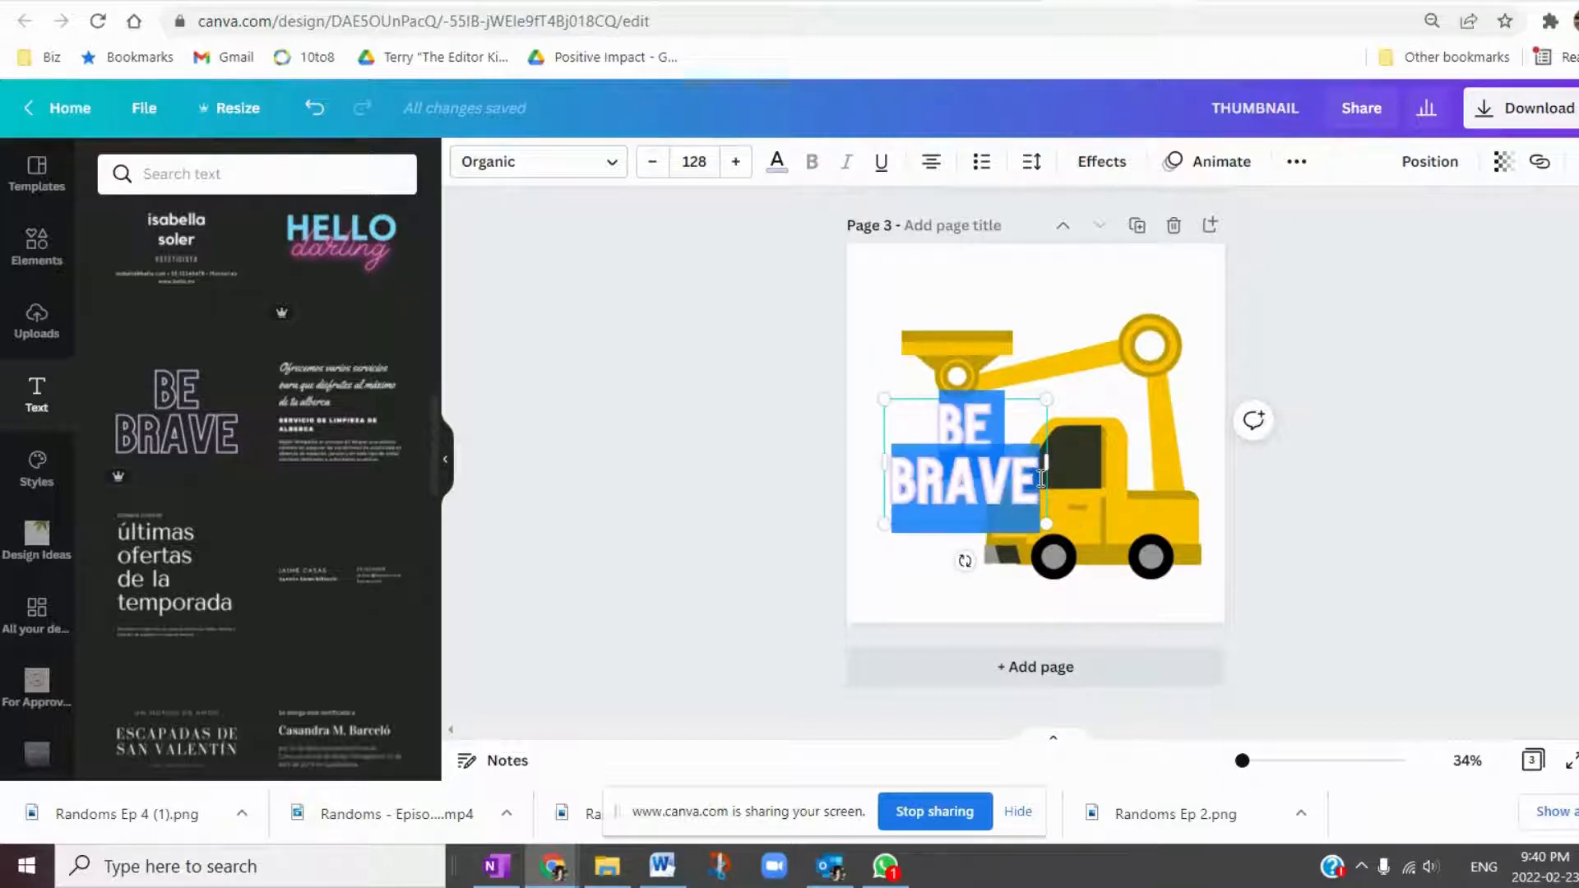
pyautogui.write('DAVES')
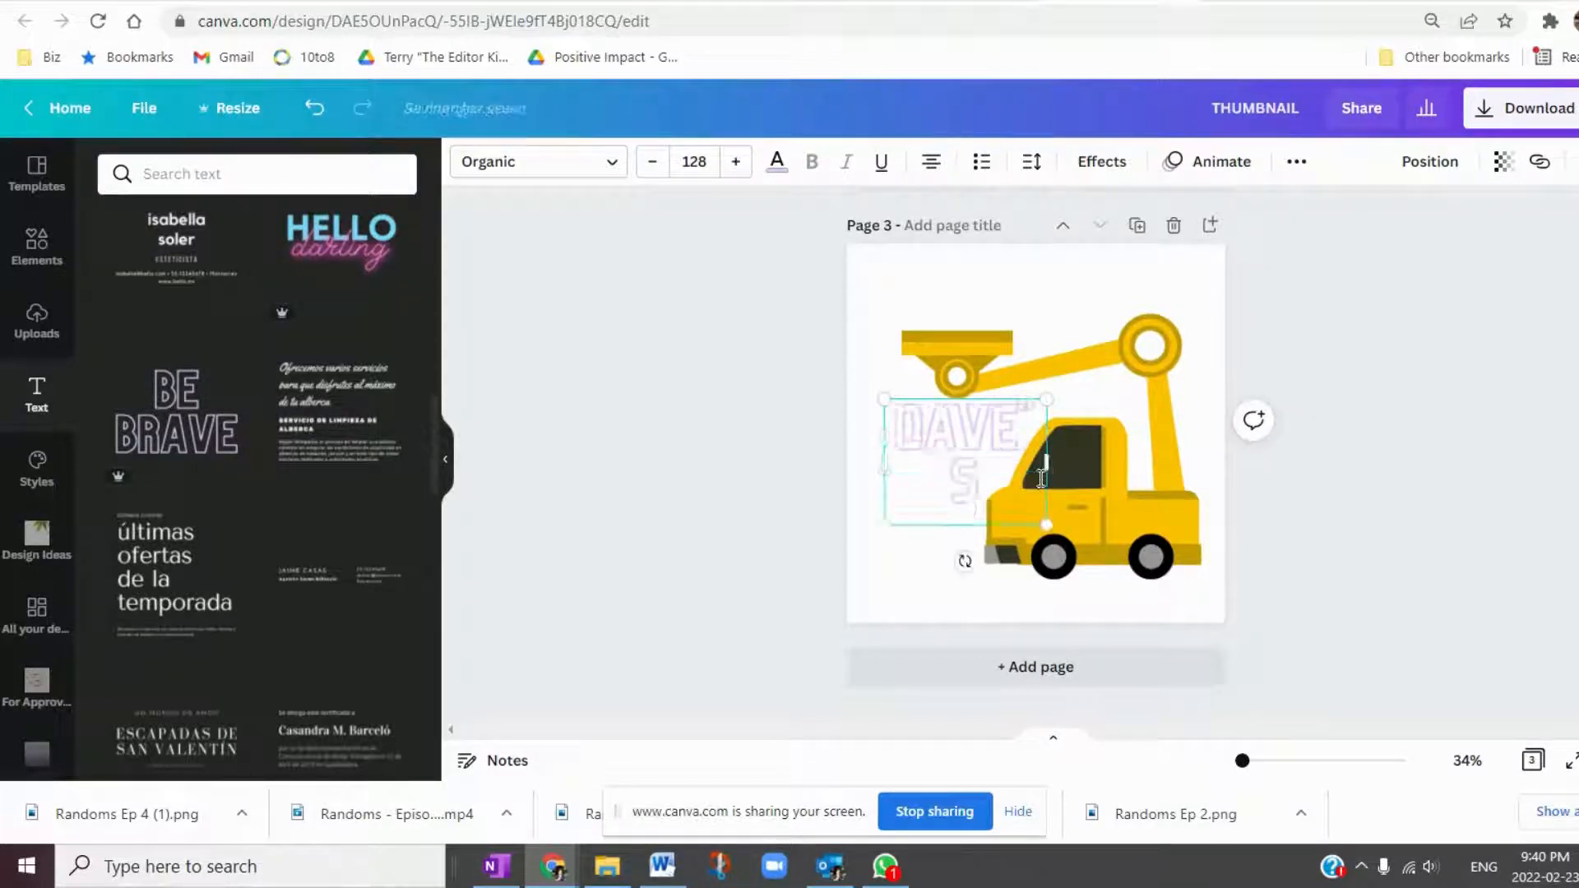
pyautogui.press('BackSpace')
pyautogui.write("'S")
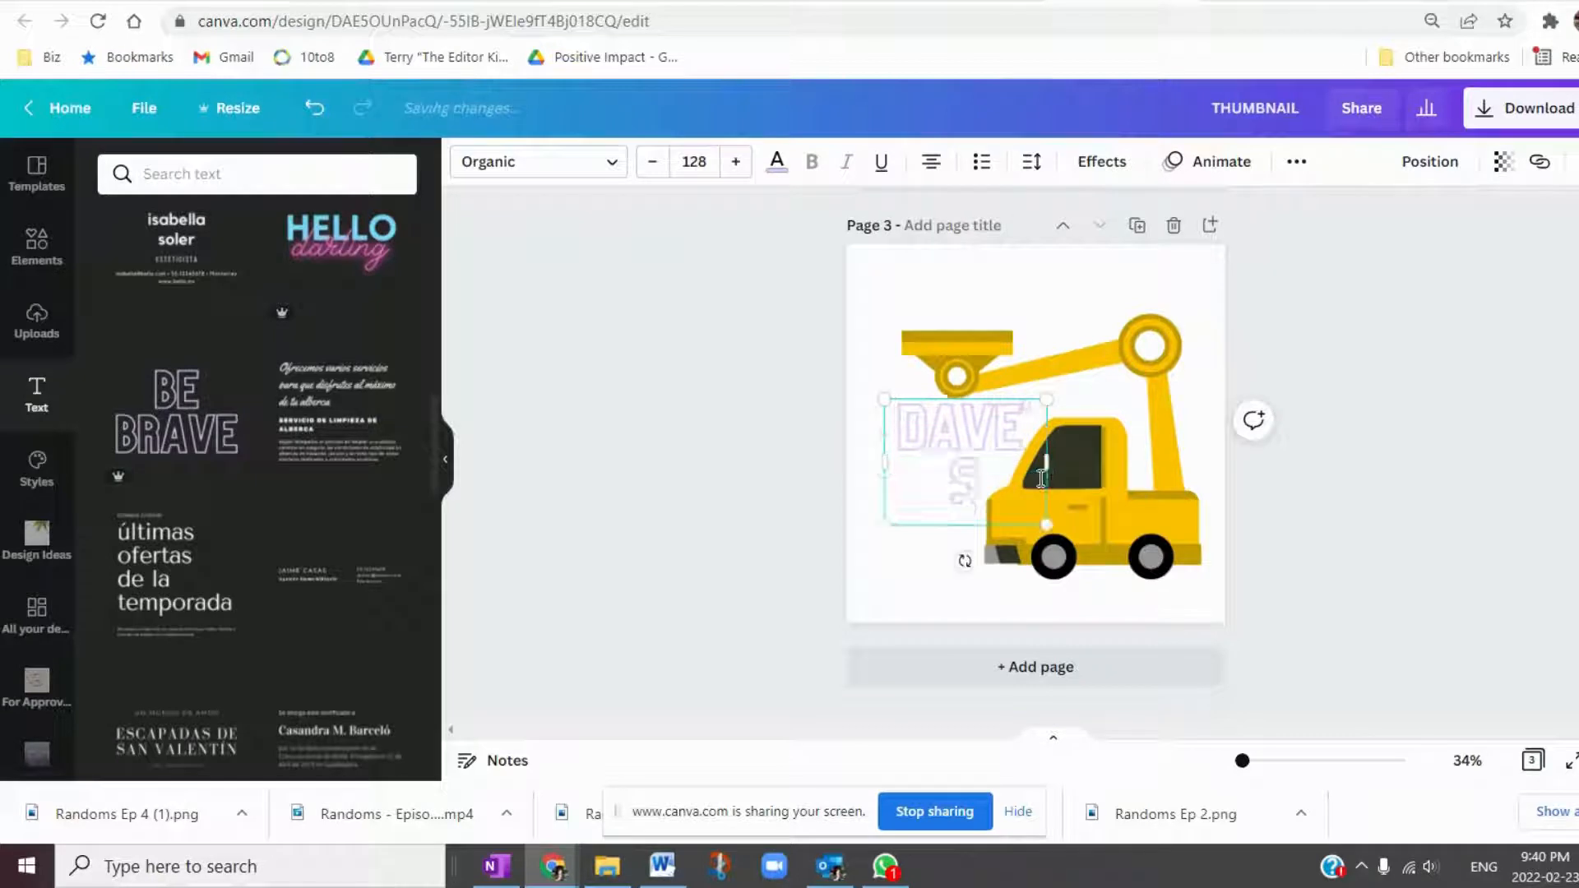
pyautogui.write(' CONSTRUCTION')
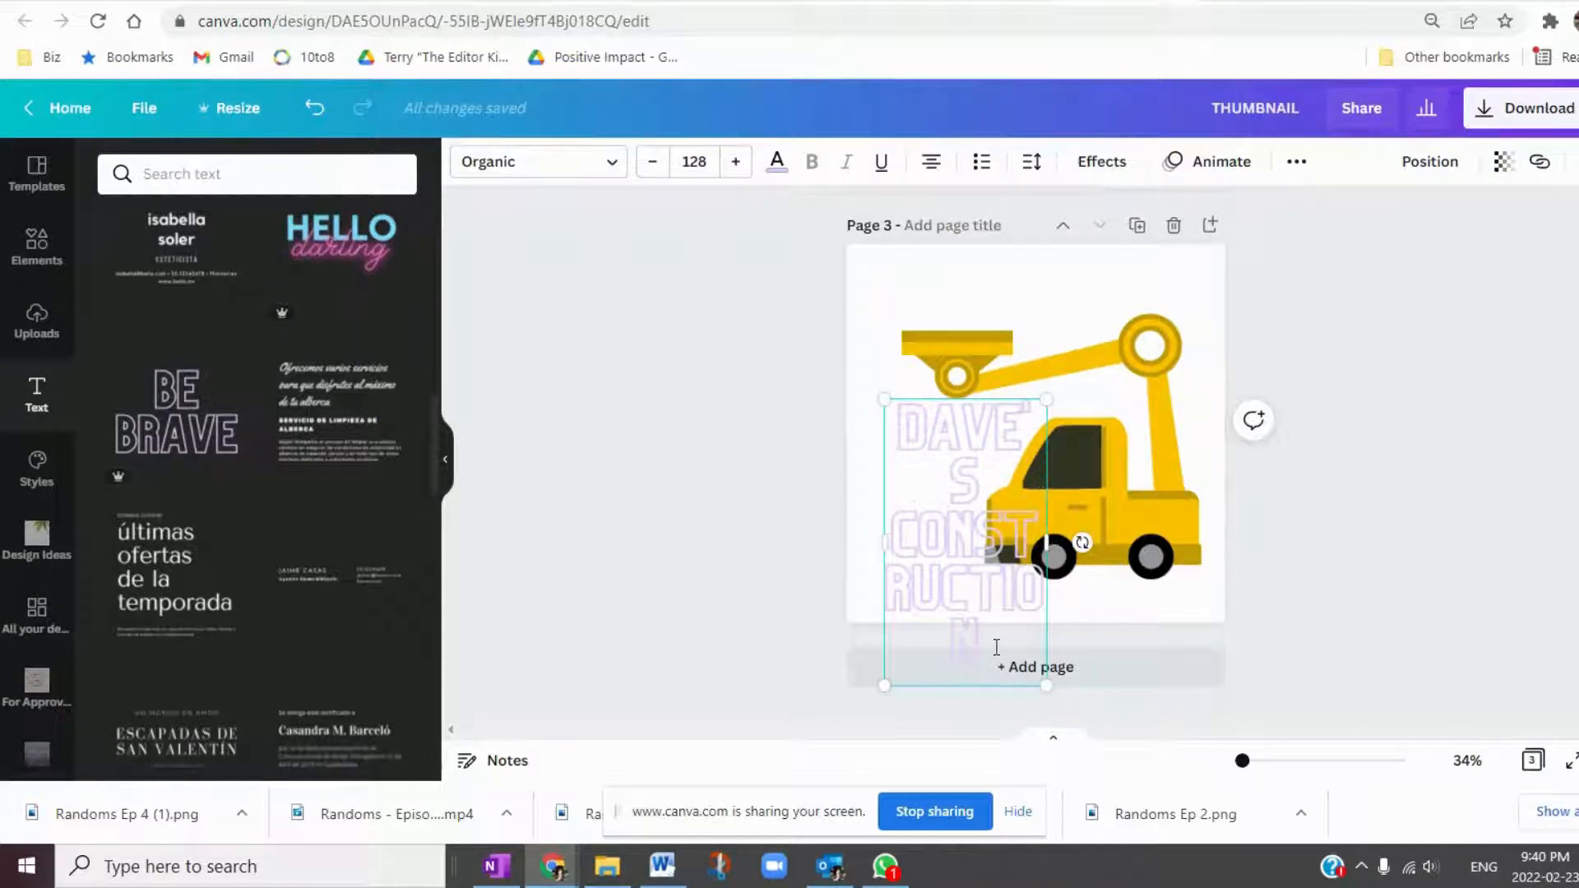
# Recolor all of the DAVE'S CONSTRUCTION text with the gold from the Peacock Teal & Gold brand palette.
pyautogui.moveTo(996, 647); pyautogui.dragTo(910, 446)
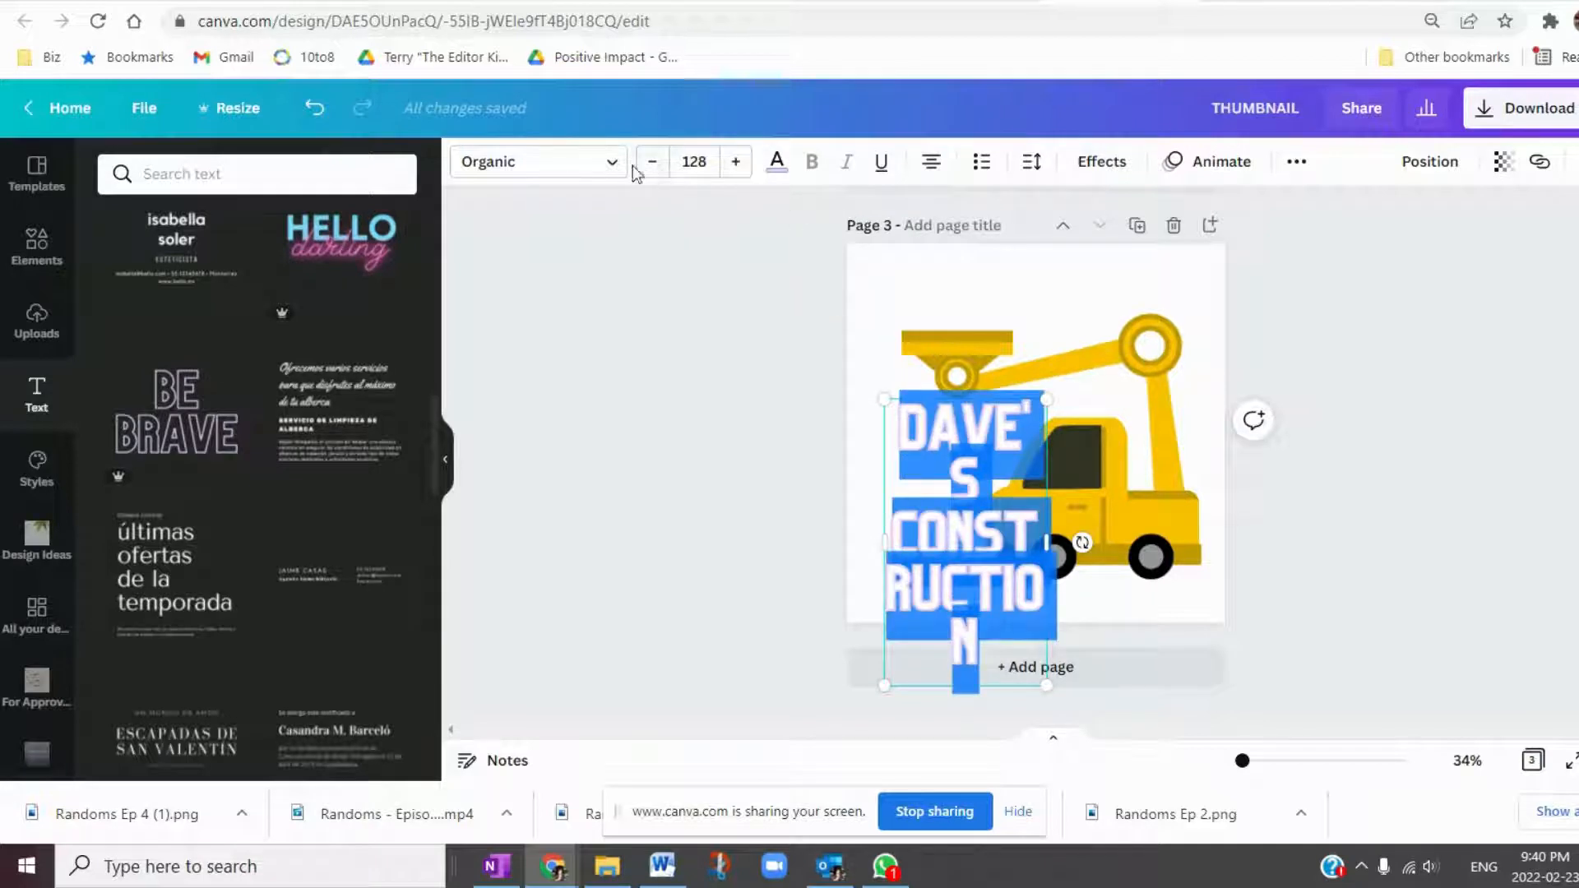
pyautogui.click(777, 163)
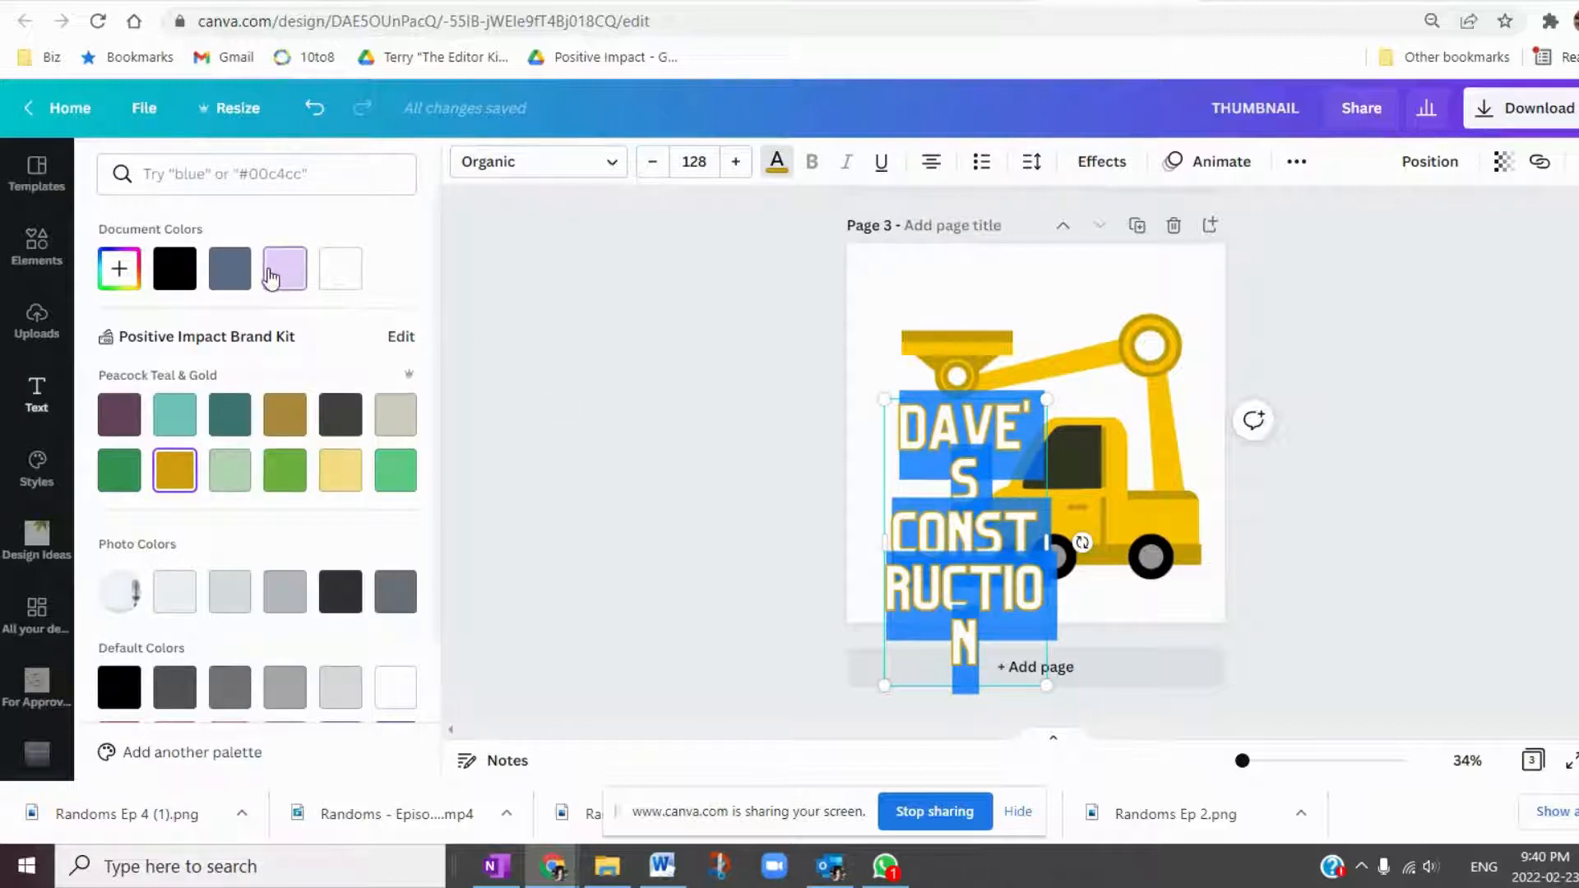
# Change the DAVE'S CONSTRUCTION text to the Lovelo font and remove its Hollow effect so the letters are solid.
pyautogui.click(605, 168)
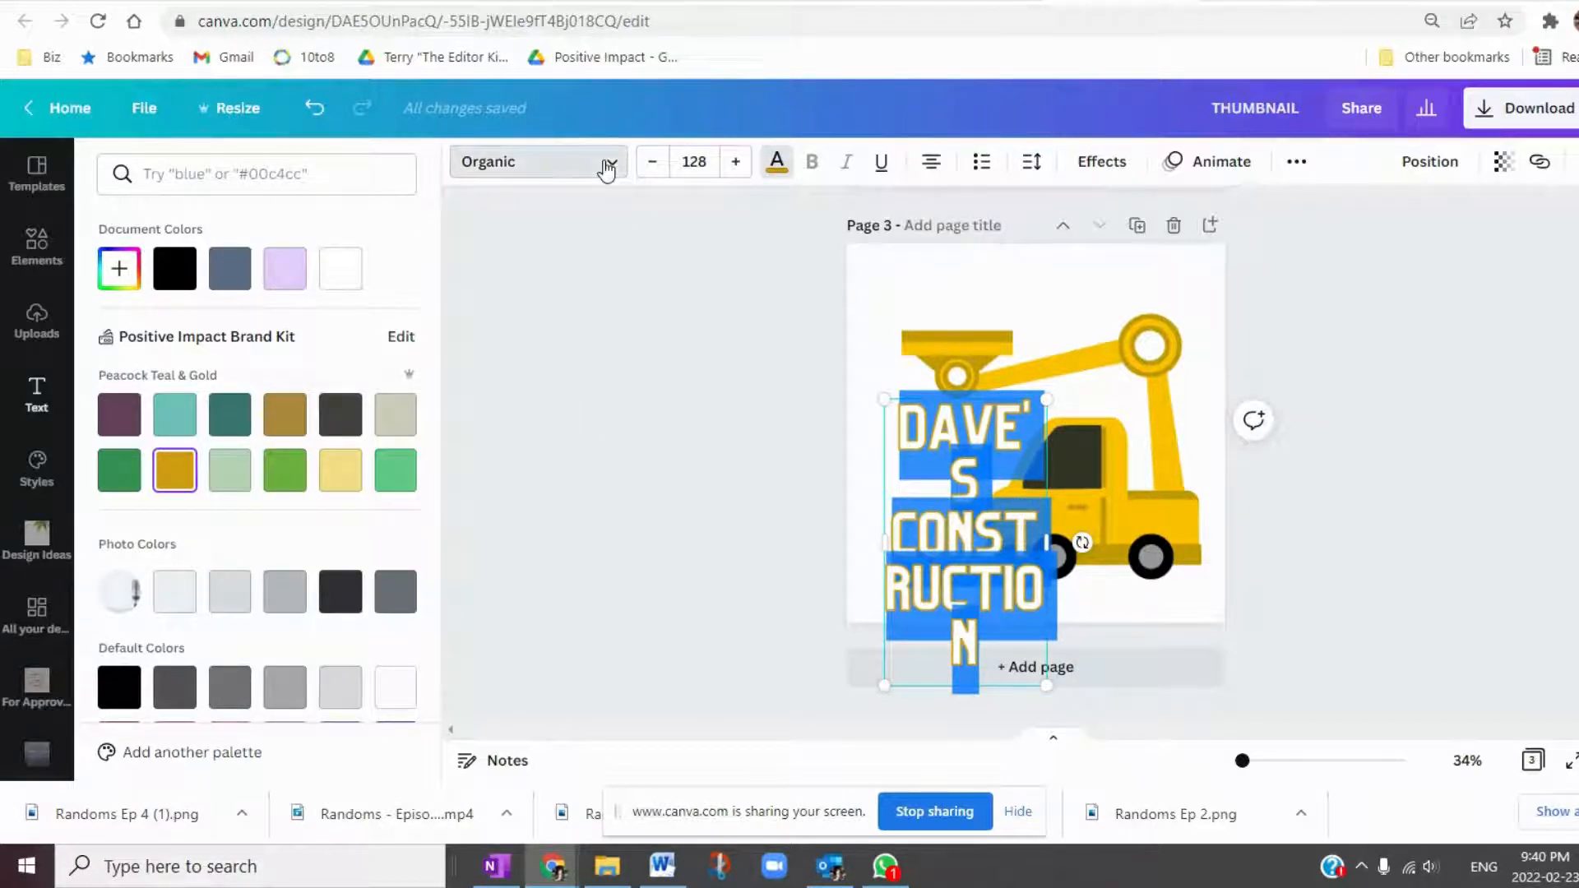
pyautogui.scroll(-10, 195, 475)
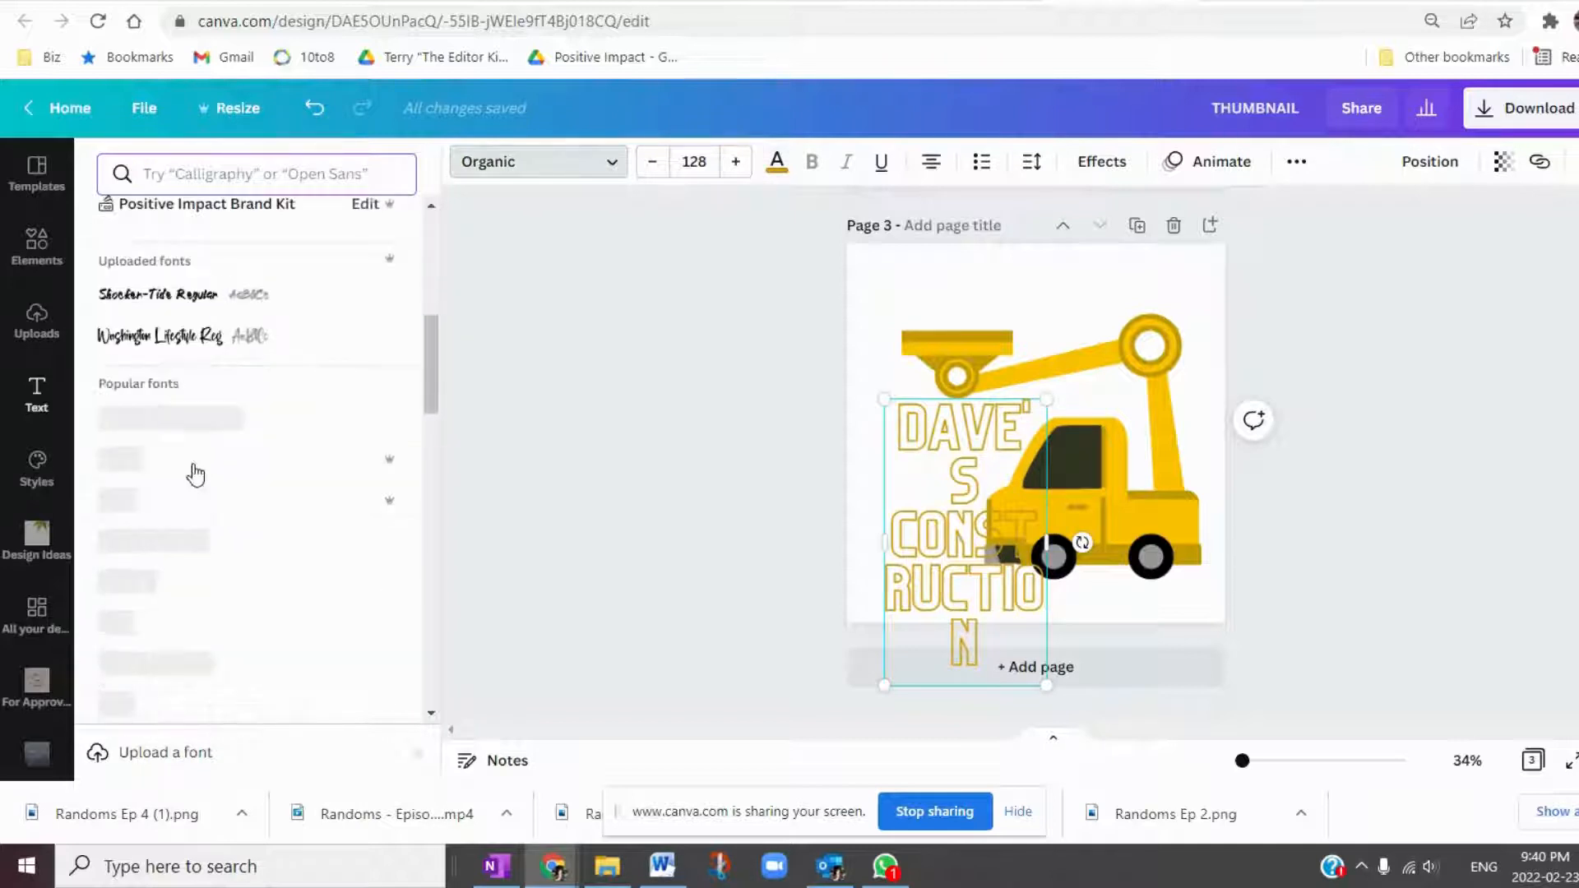
pyautogui.scroll(-15, 282, 659)
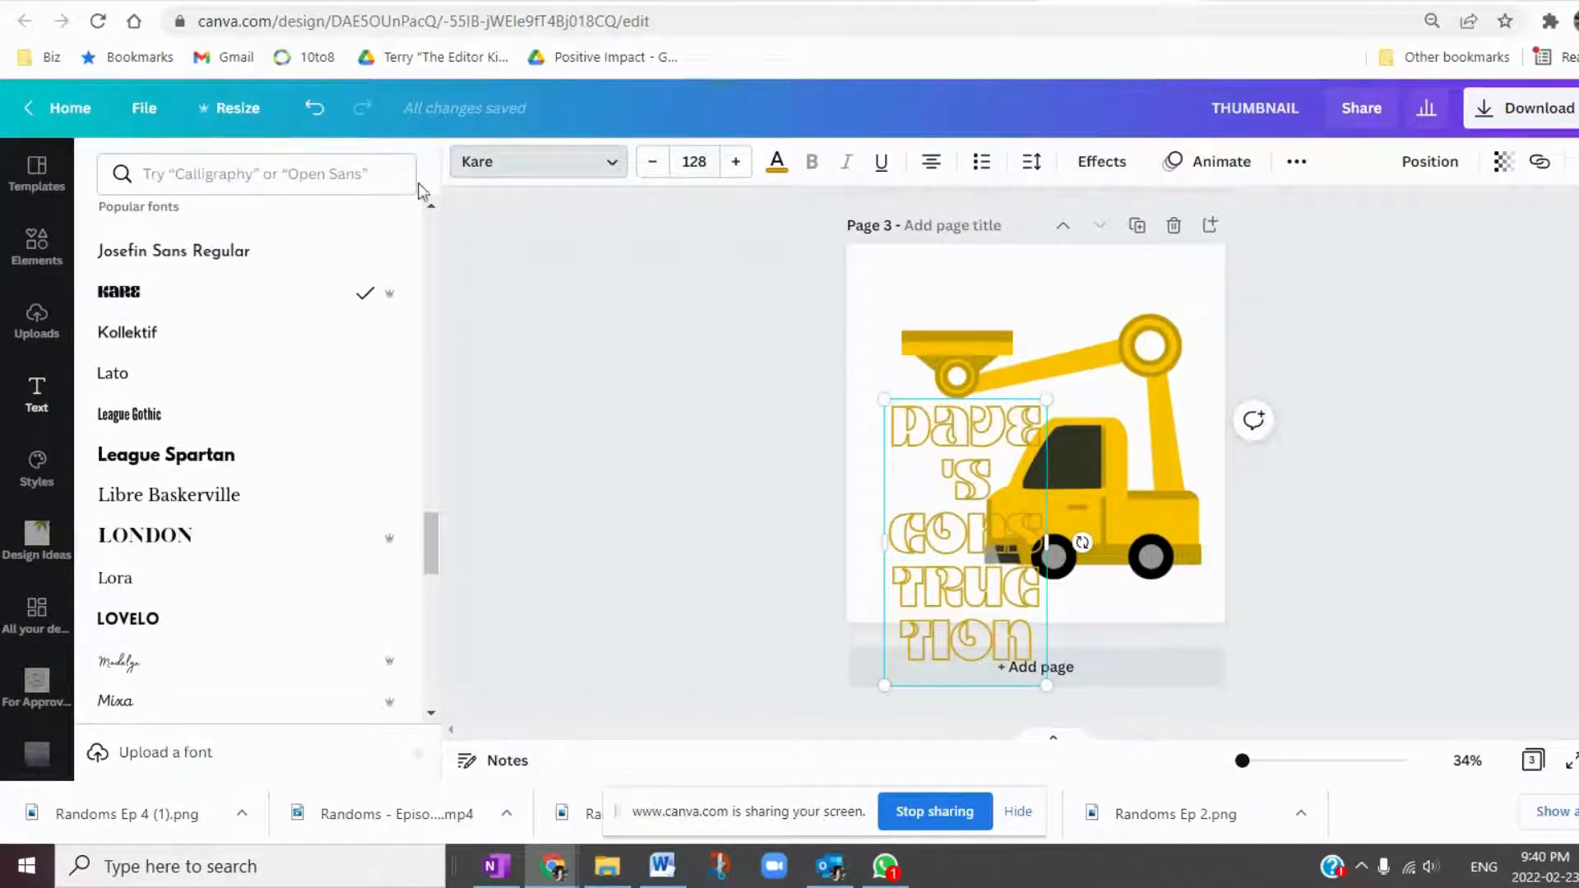
pyautogui.click(152, 620)
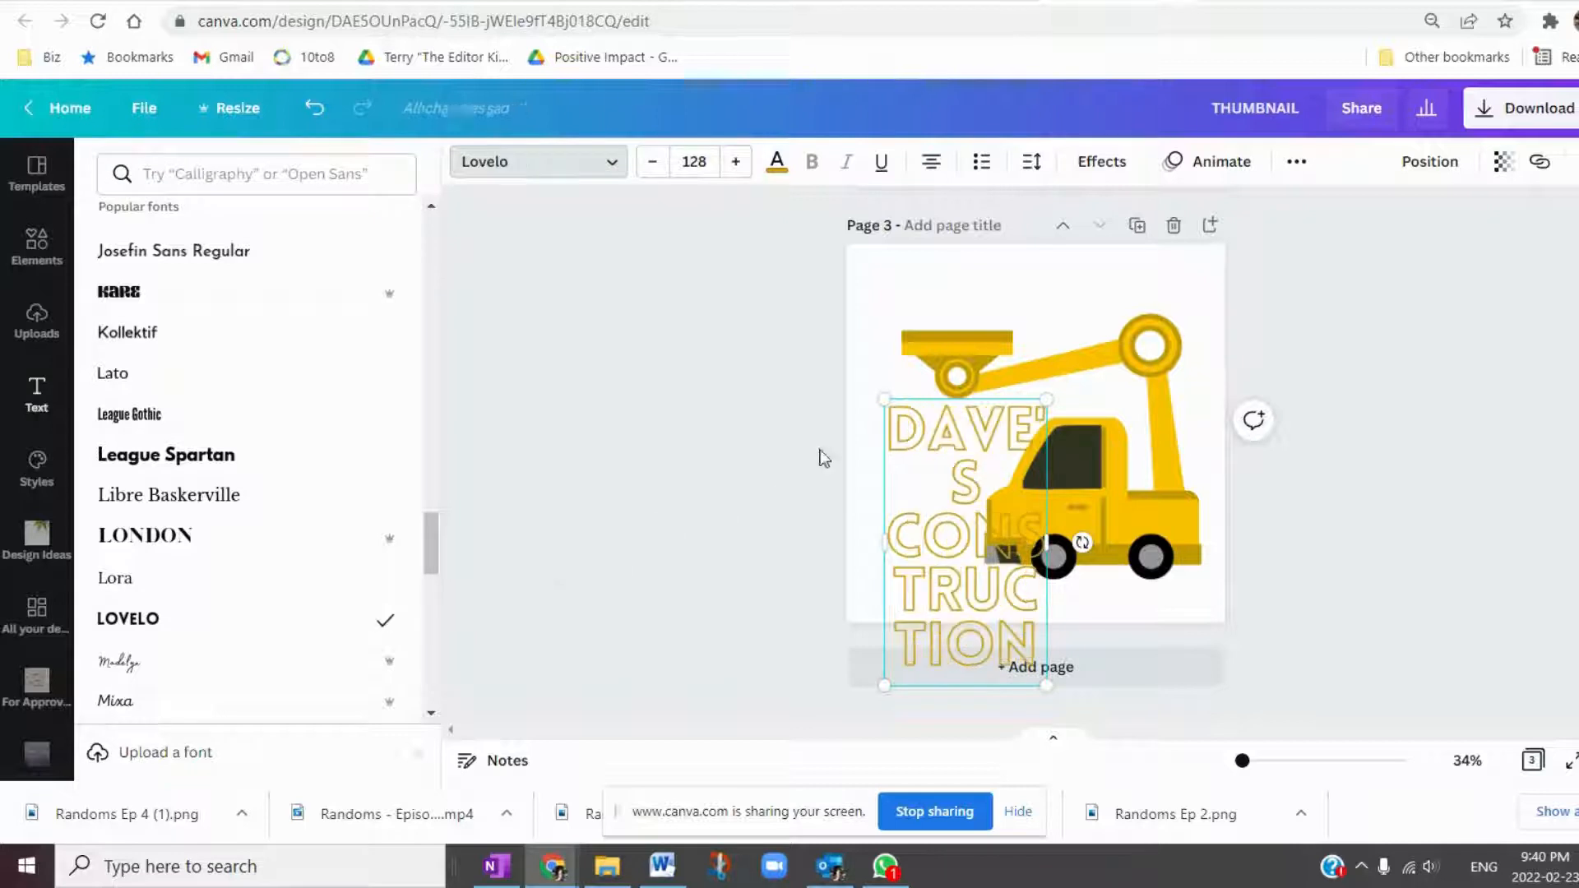
pyautogui.click(1102, 164)
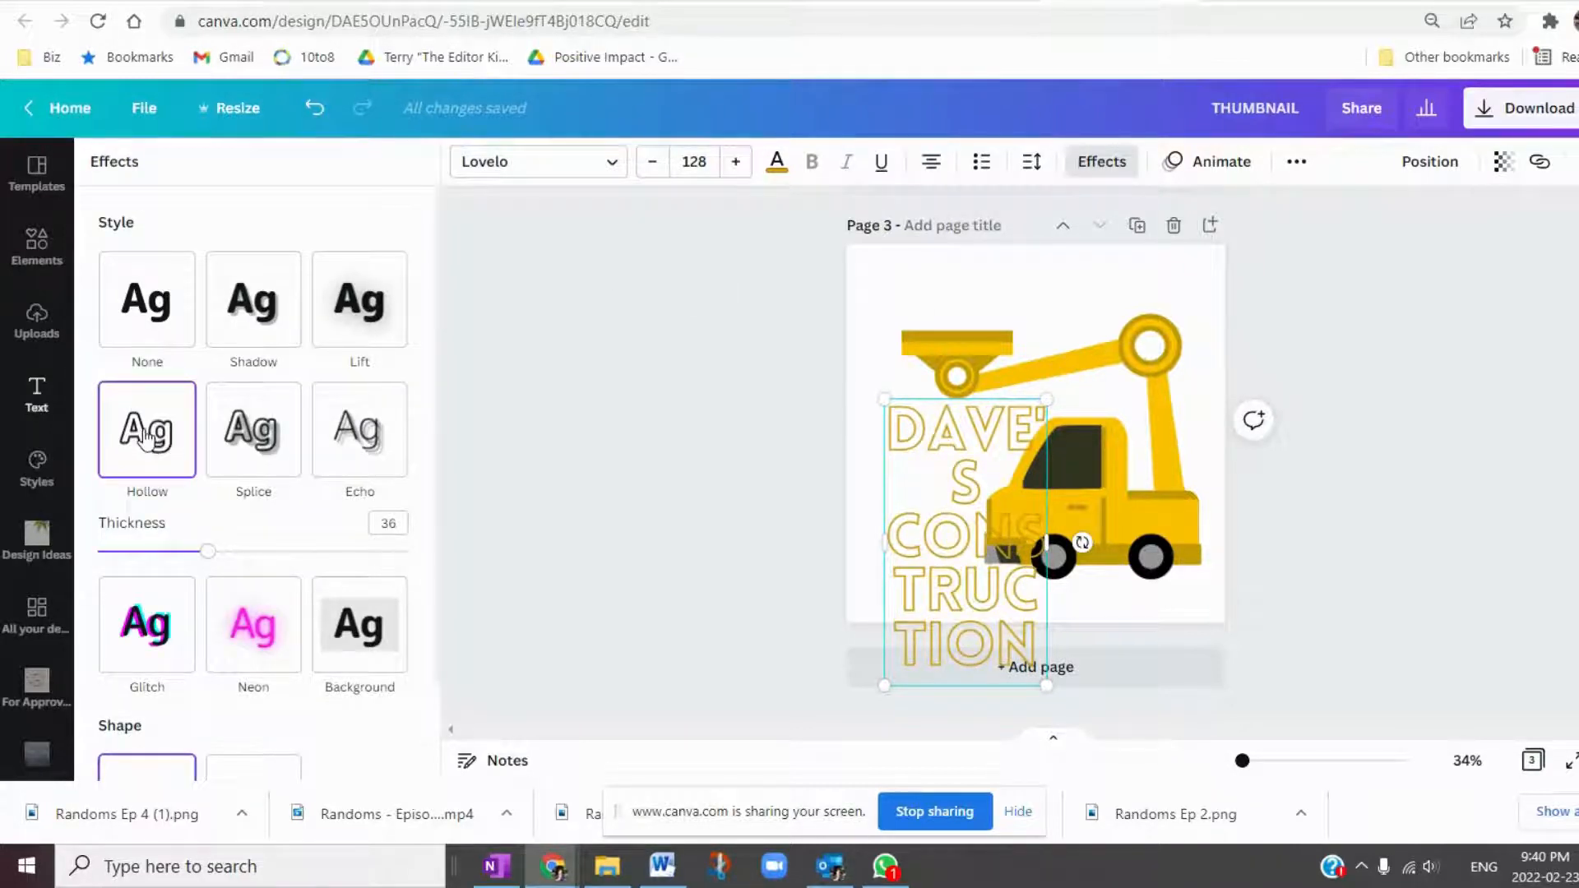
pyautogui.click(149, 300)
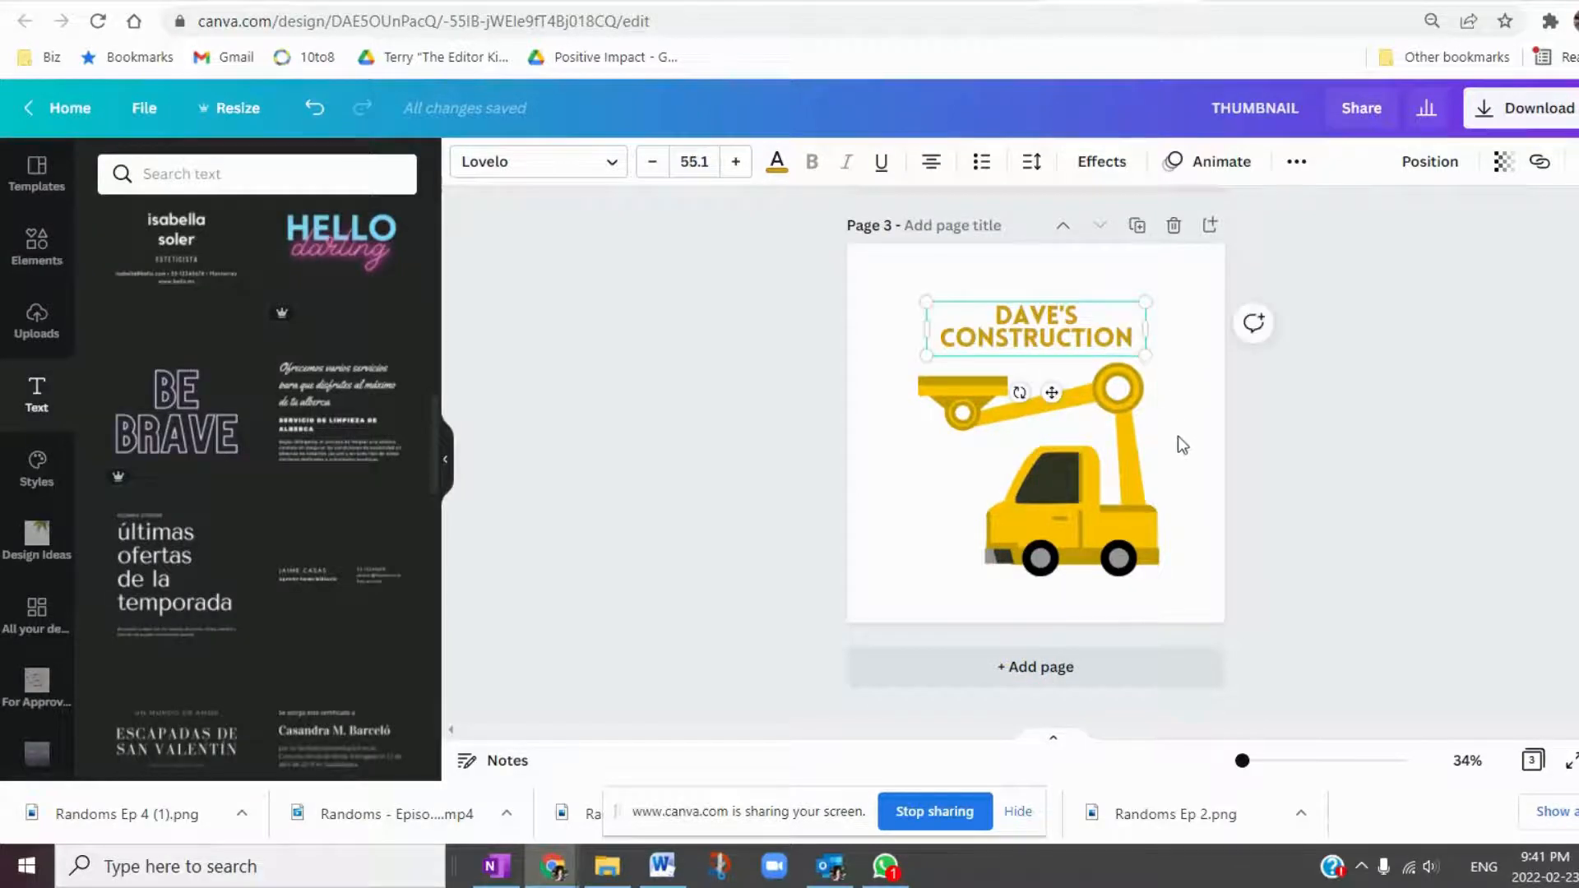
# Reposition the crane truck so it sits horizontally centred just below the DAVE'S CONSTRUCTION text.
pyautogui.moveTo(1105, 471); pyautogui.dragTo(1090, 468)
pyautogui.click(1177, 293)
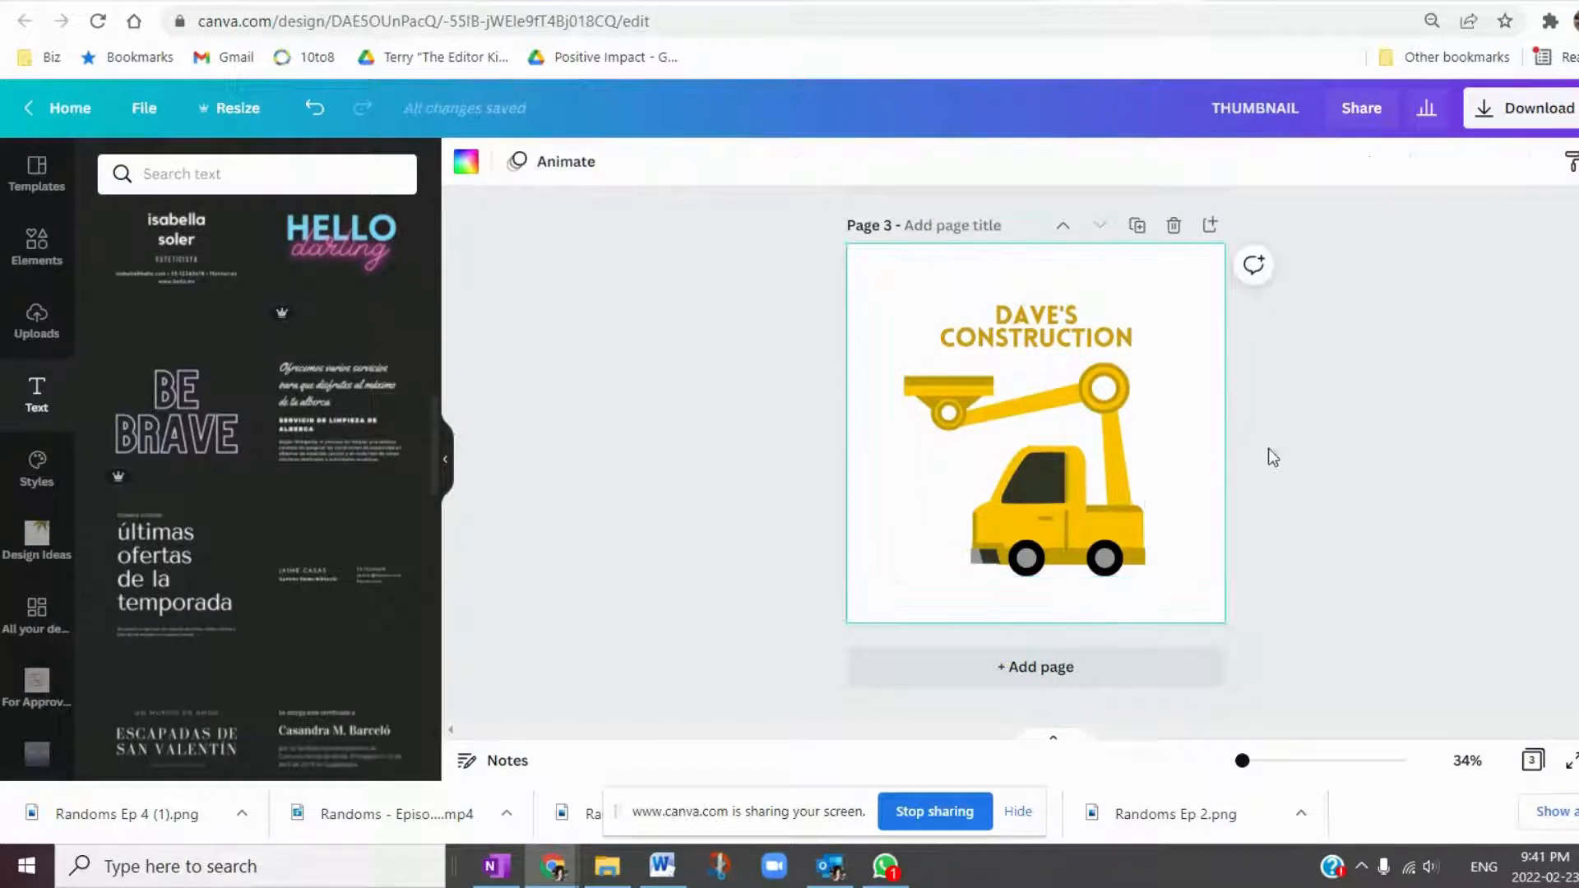
pyautogui.moveTo(1080, 524); pyautogui.dragTo(1089, 517)
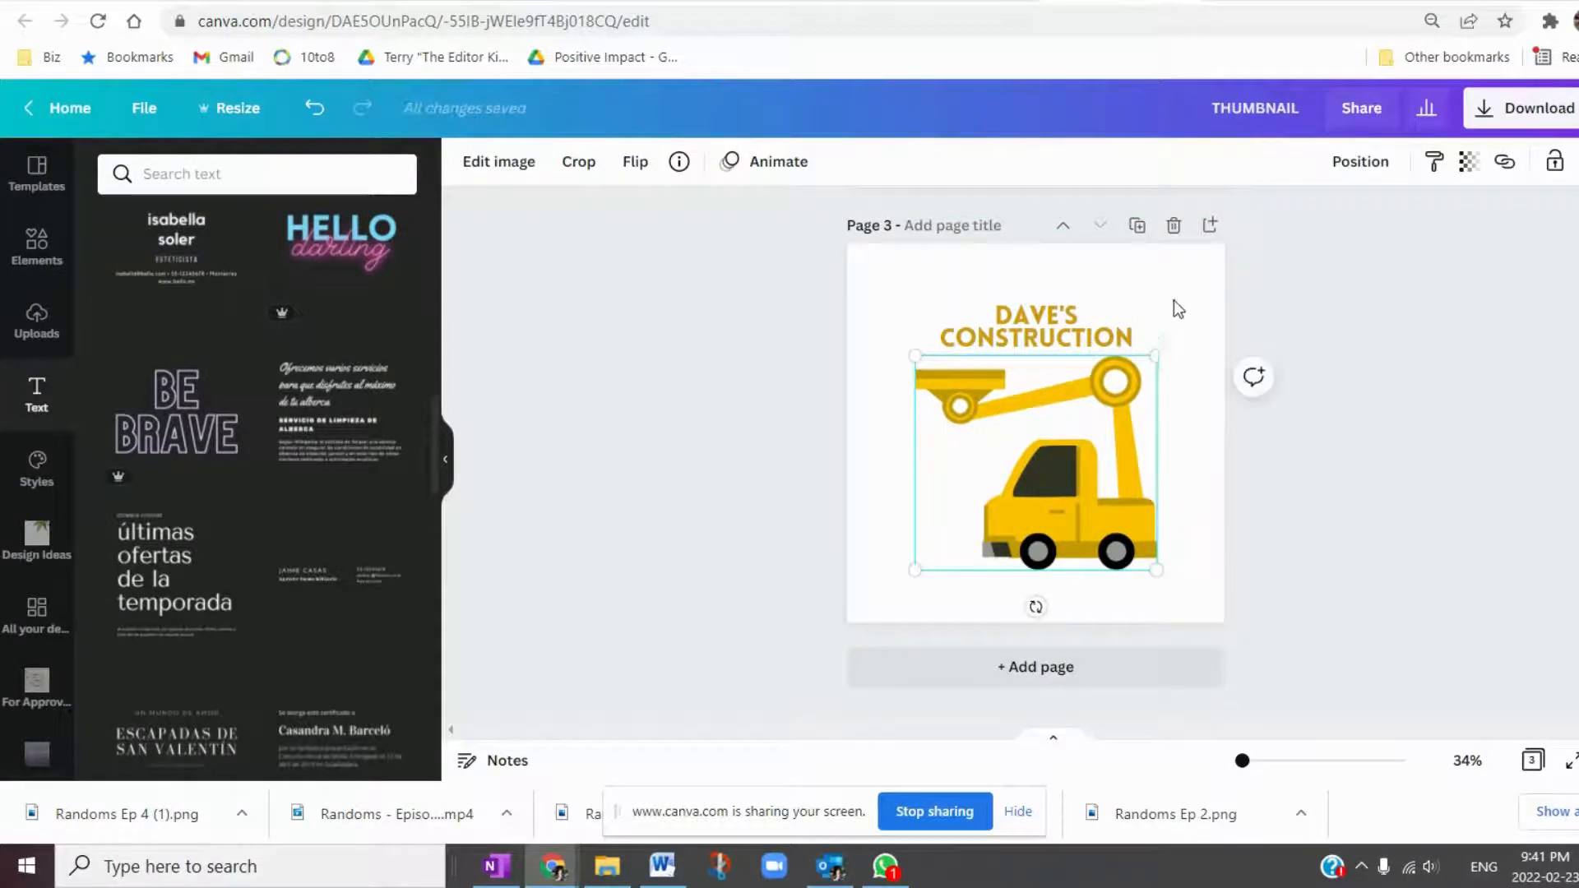
pyautogui.click(1184, 544)
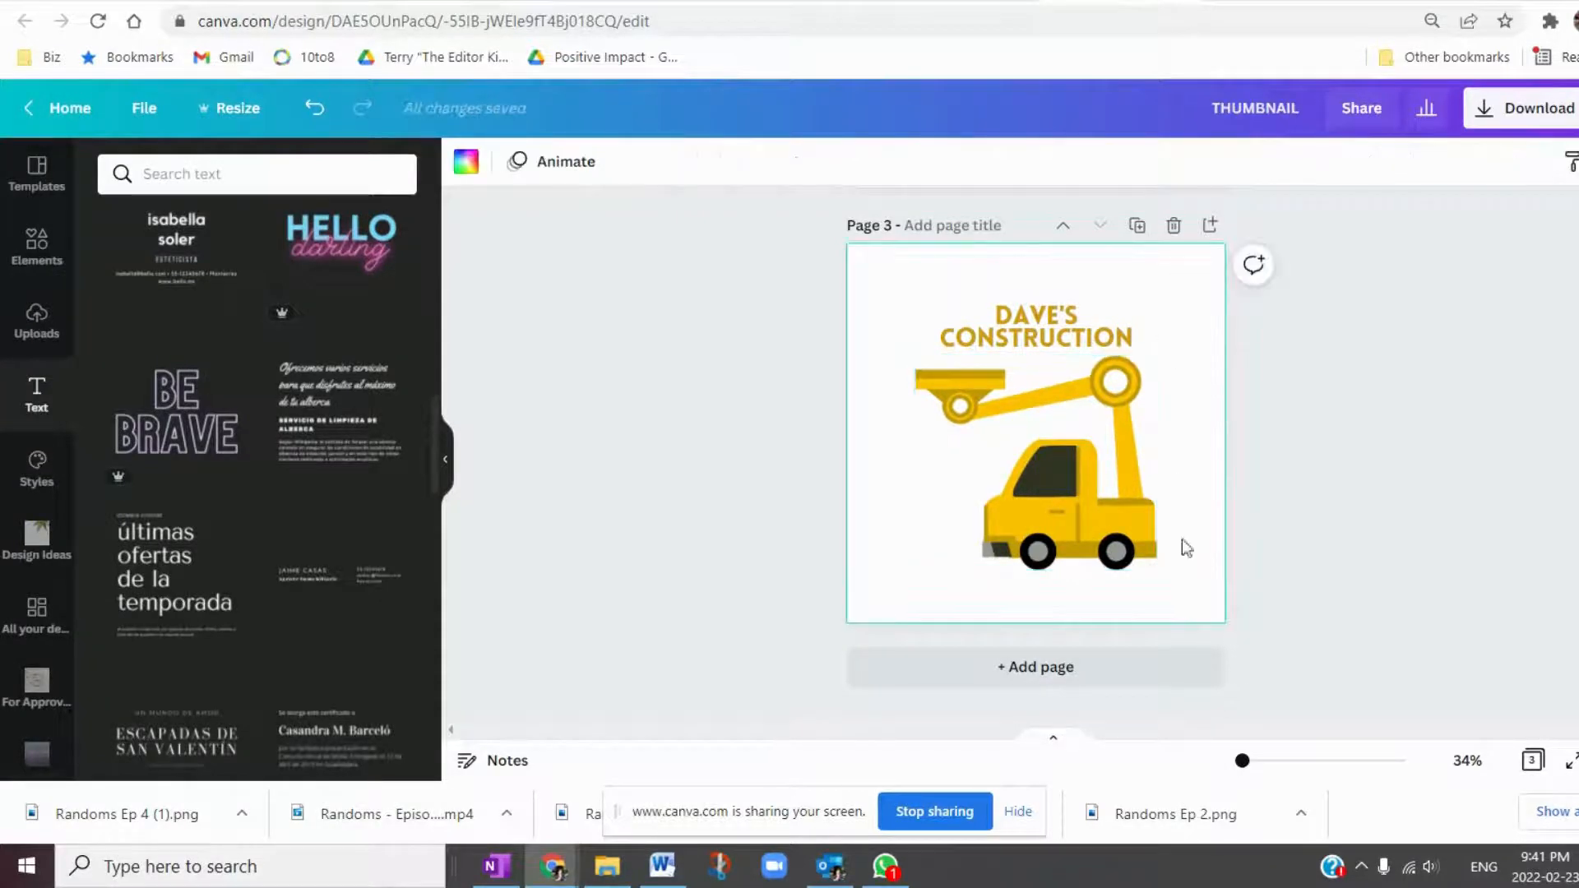
# Review the design's download options, including the transparent background setting, and close them without downloading.
pyautogui.click(1513, 120)
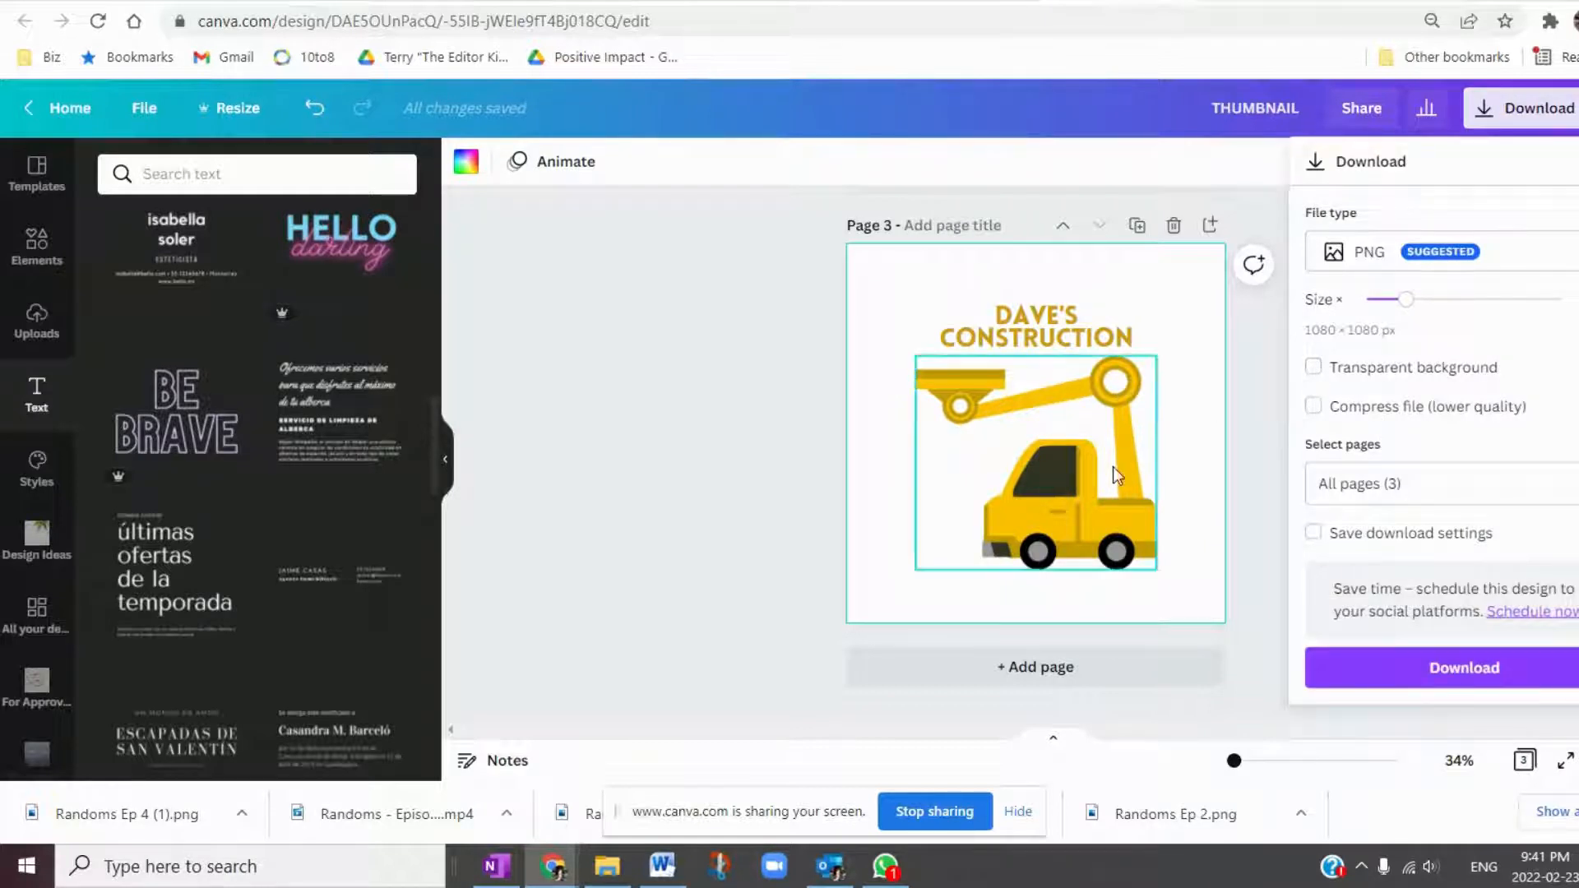
pyautogui.click(1258, 350)
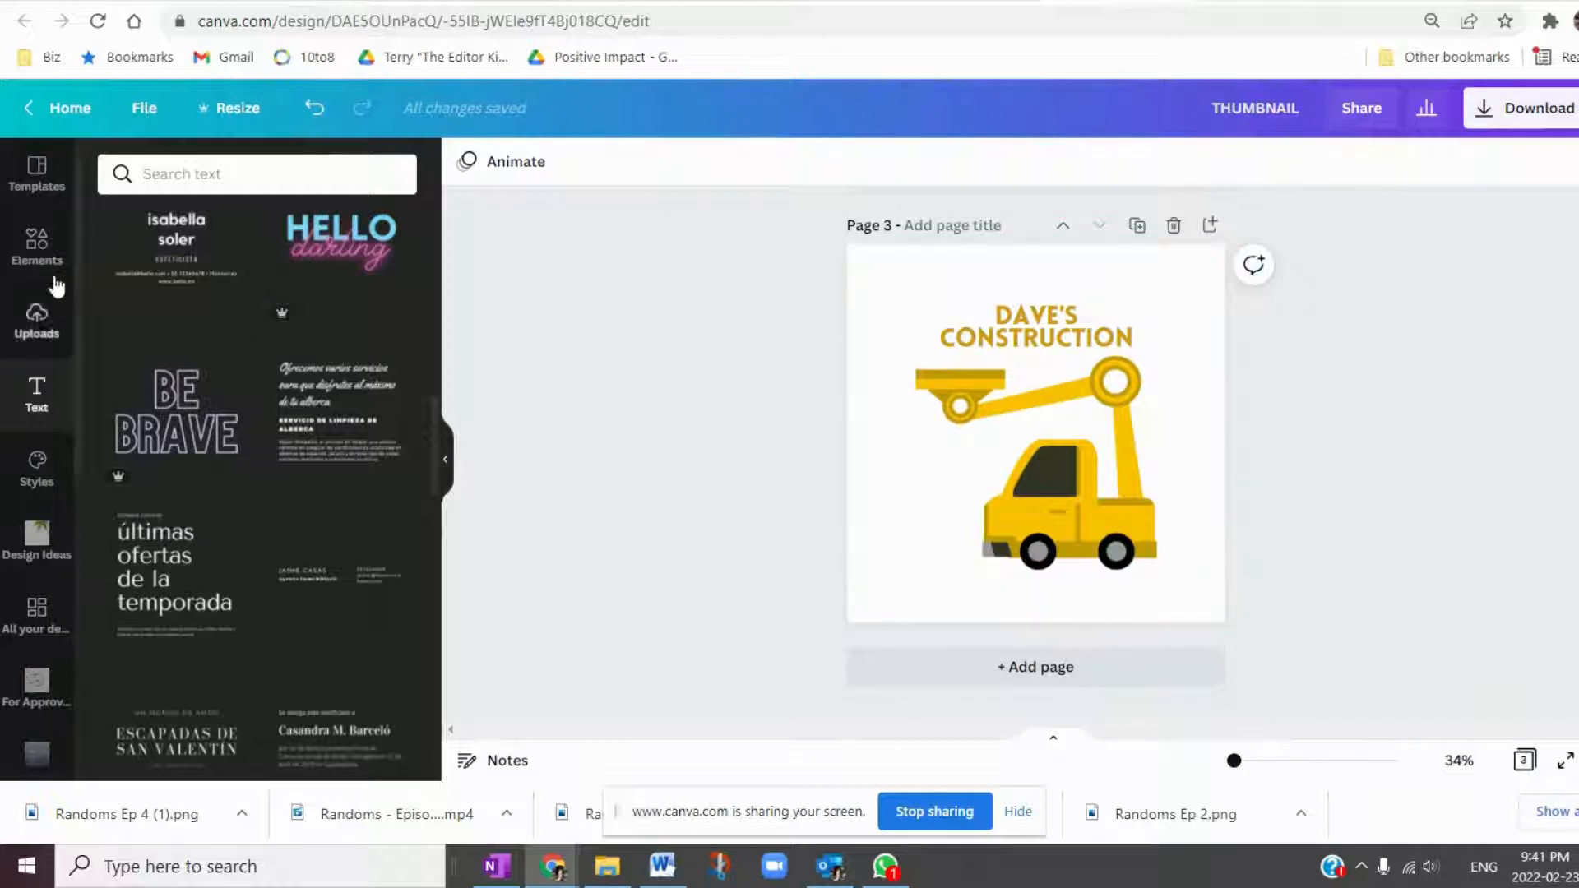
# Search the graphics for "box" and place the enlarged black window-style box behind the logo, horizontally centred on page 3.
pyautogui.click(159, 175)
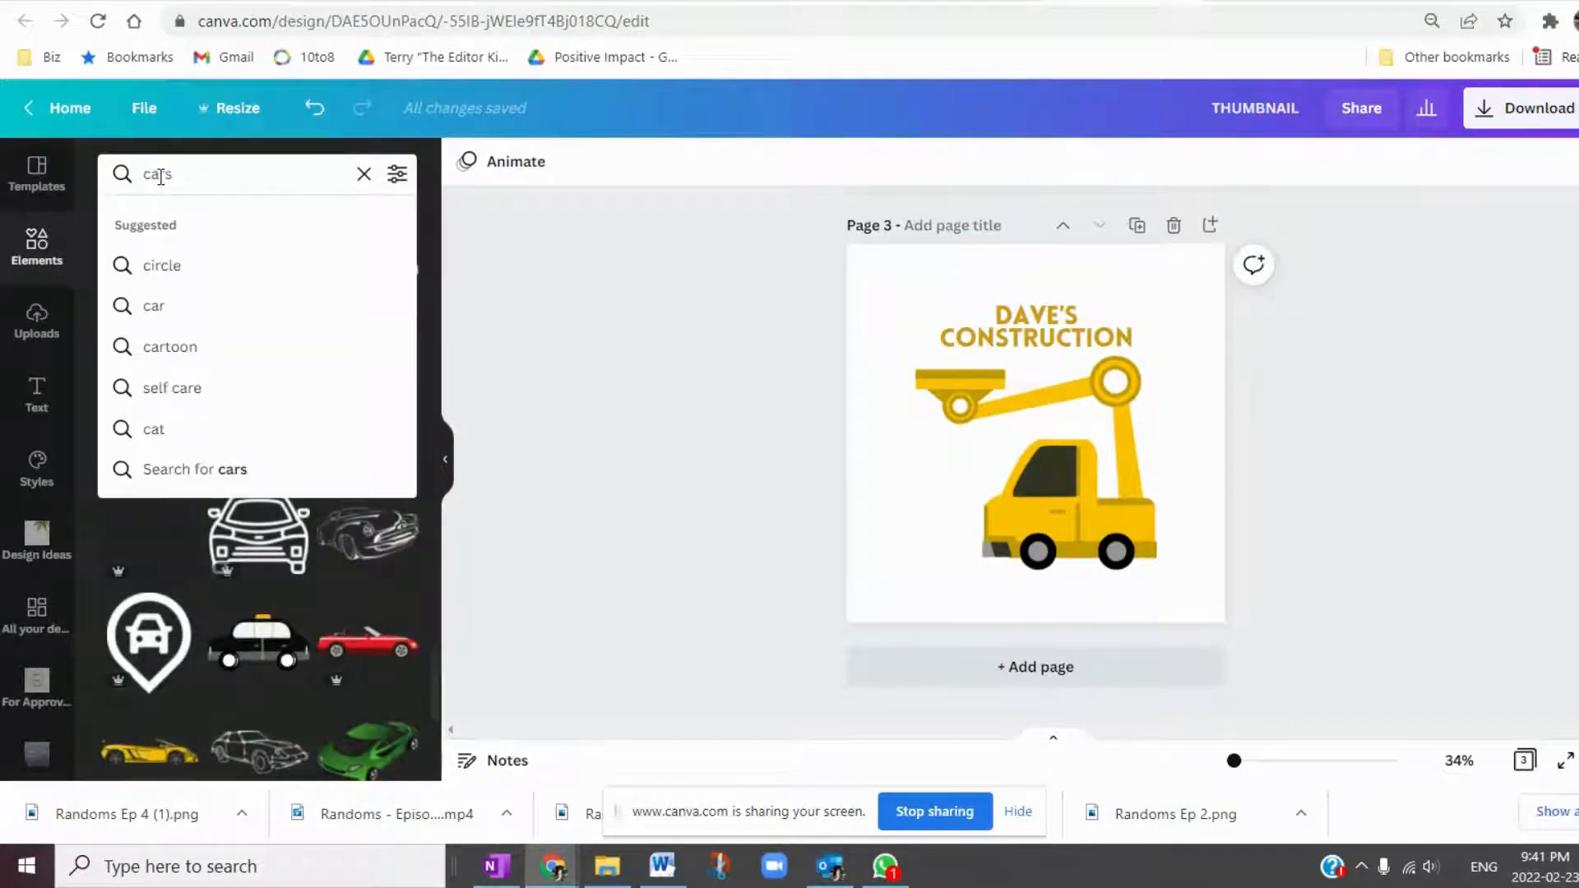
pyautogui.doubleClick(154, 176)
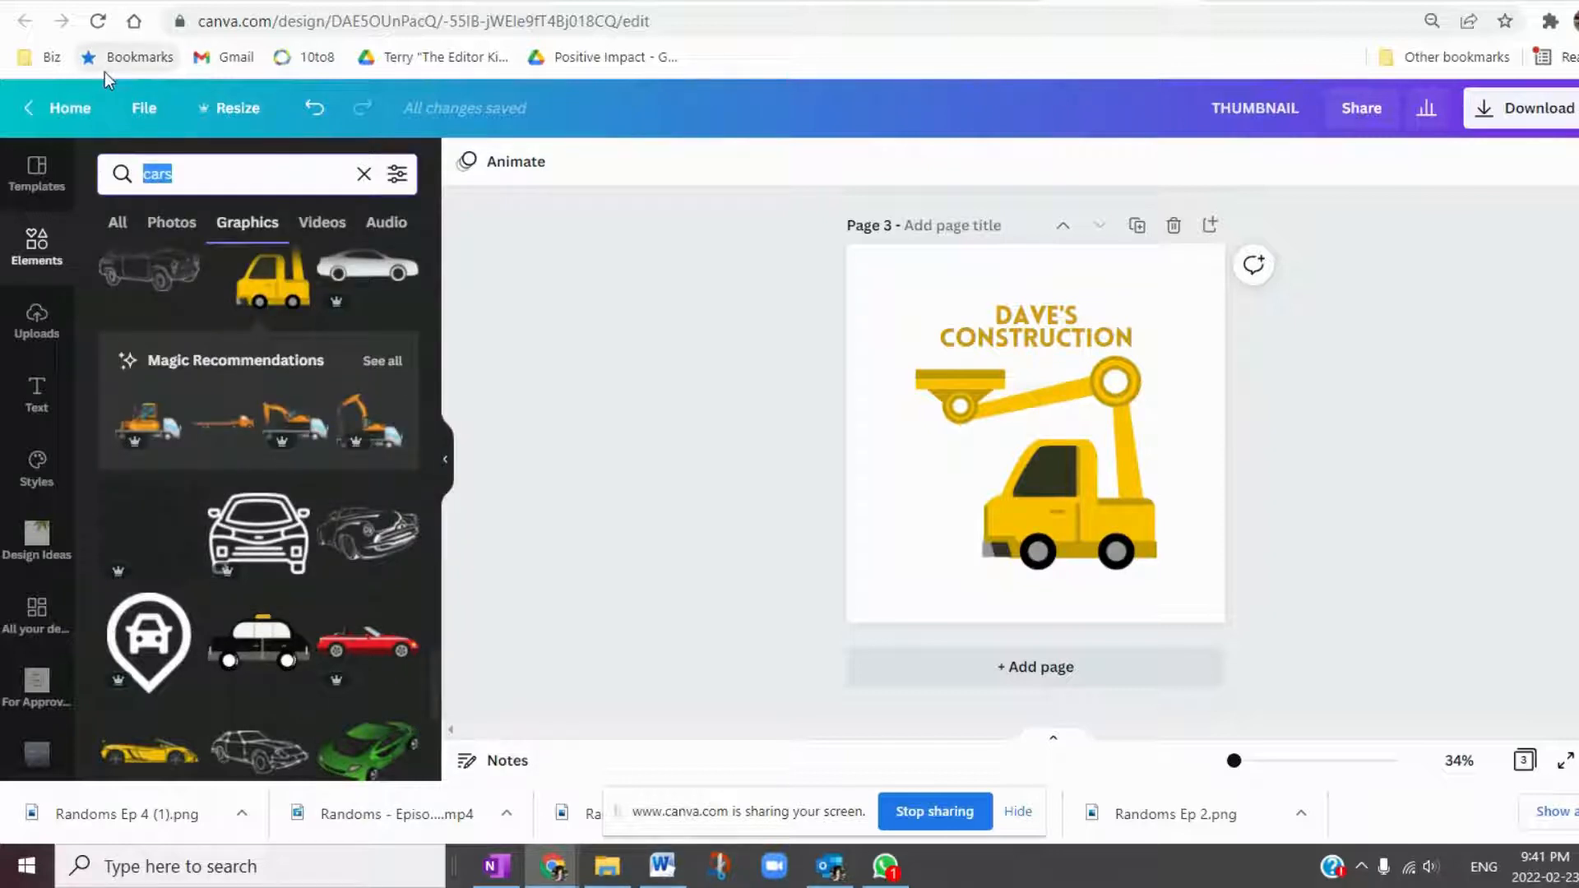
pyautogui.write('box')
pyautogui.press('Return')
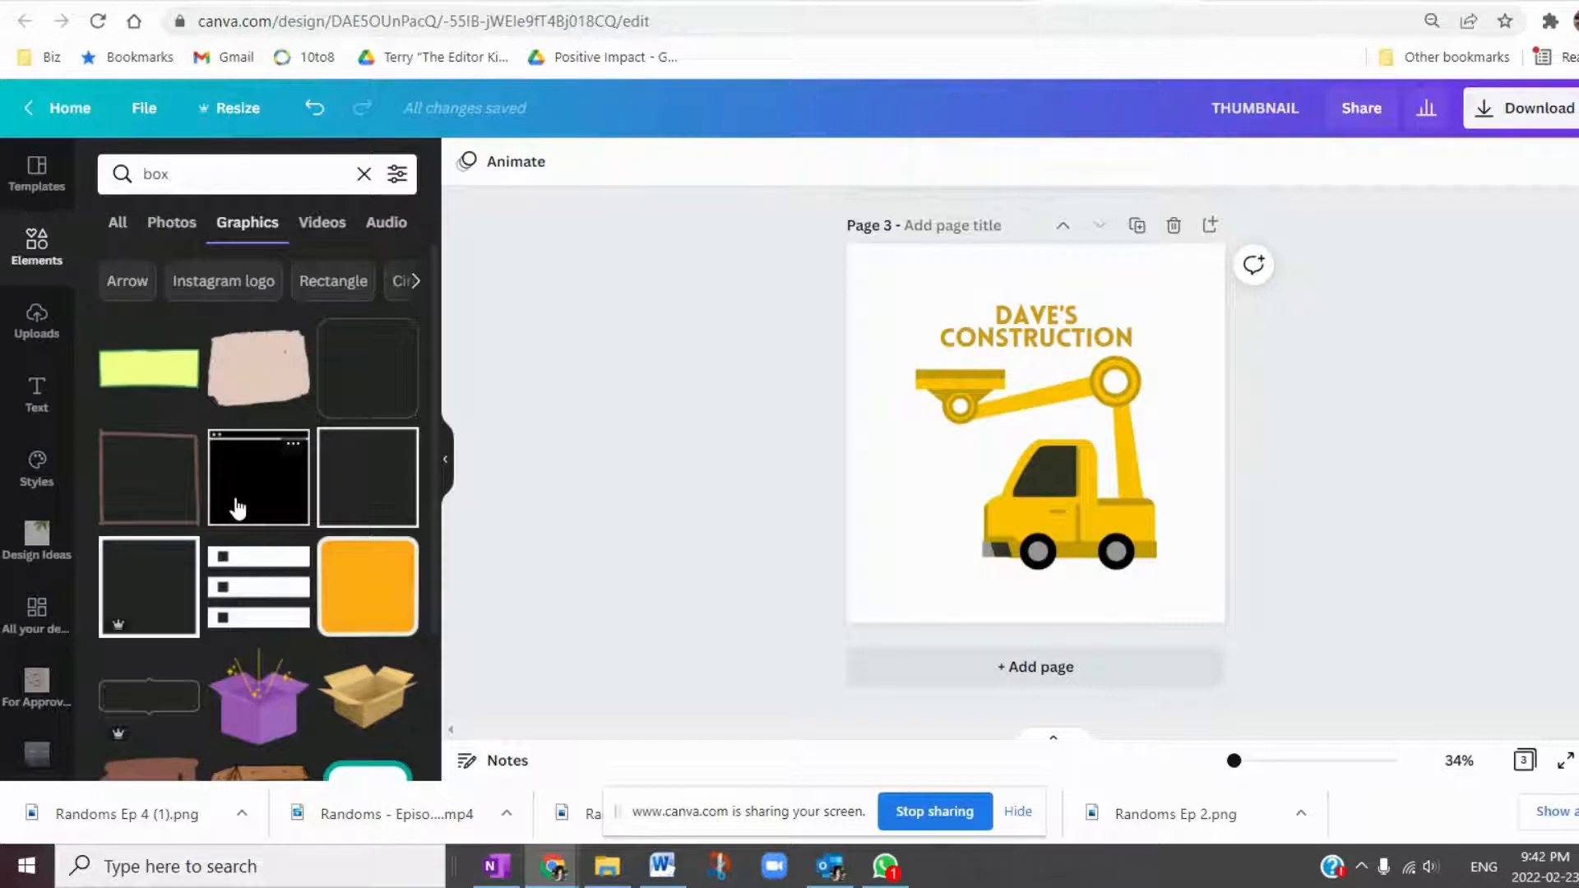
pyautogui.moveTo(383, 479); pyautogui.dragTo(900, 345)
pyautogui.moveTo(1020, 406); pyautogui.dragTo(1184, 676)
pyautogui.rightClick(1022, 462)
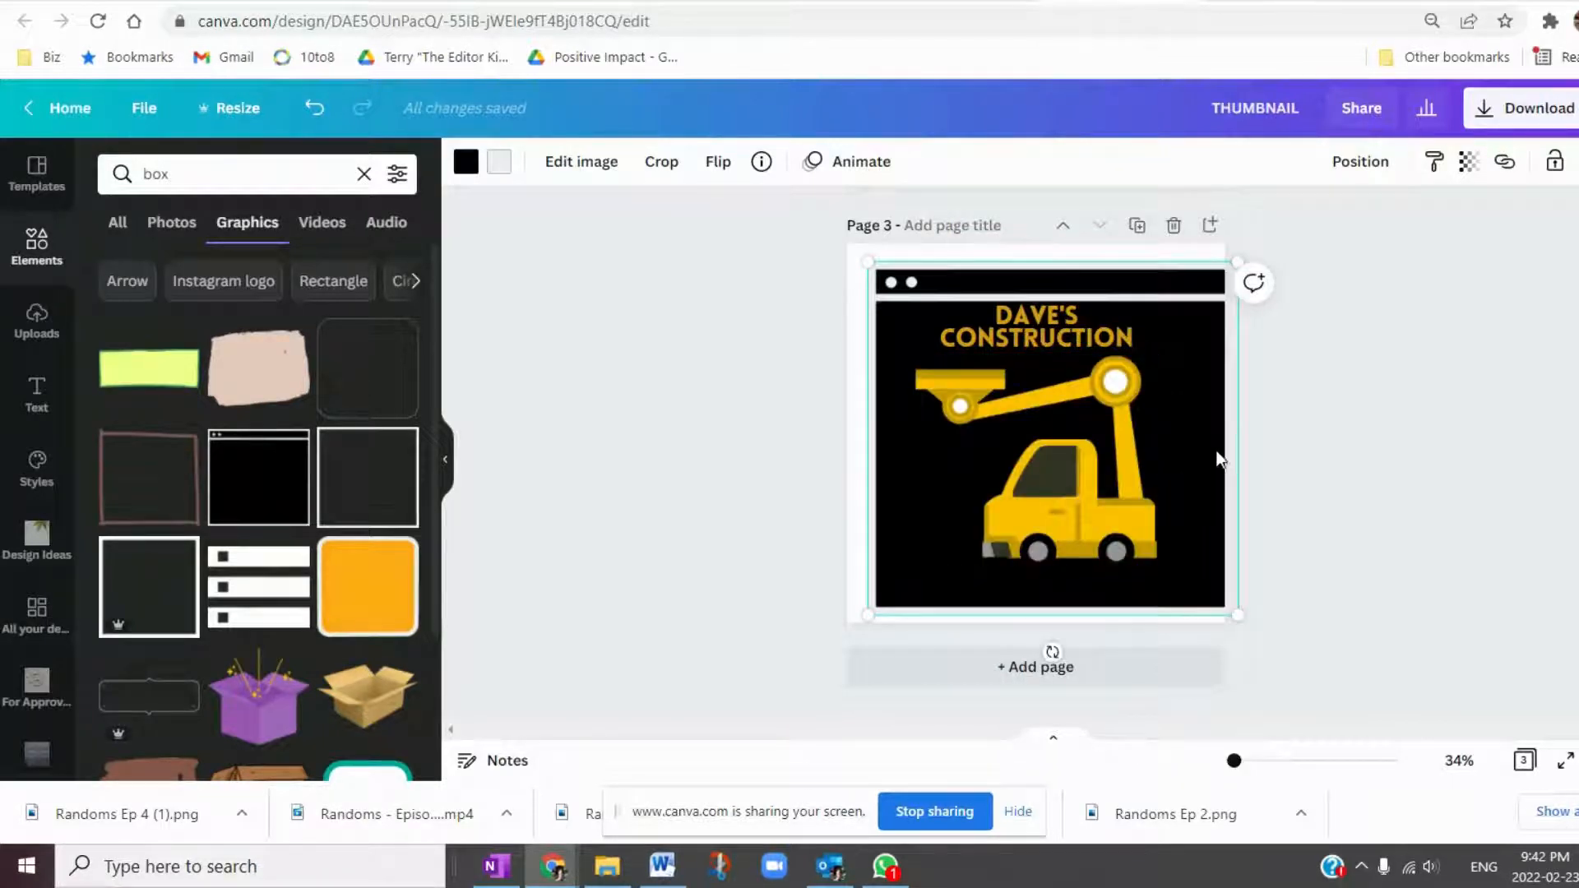
pyautogui.moveTo(1195, 463); pyautogui.dragTo(1168, 445)
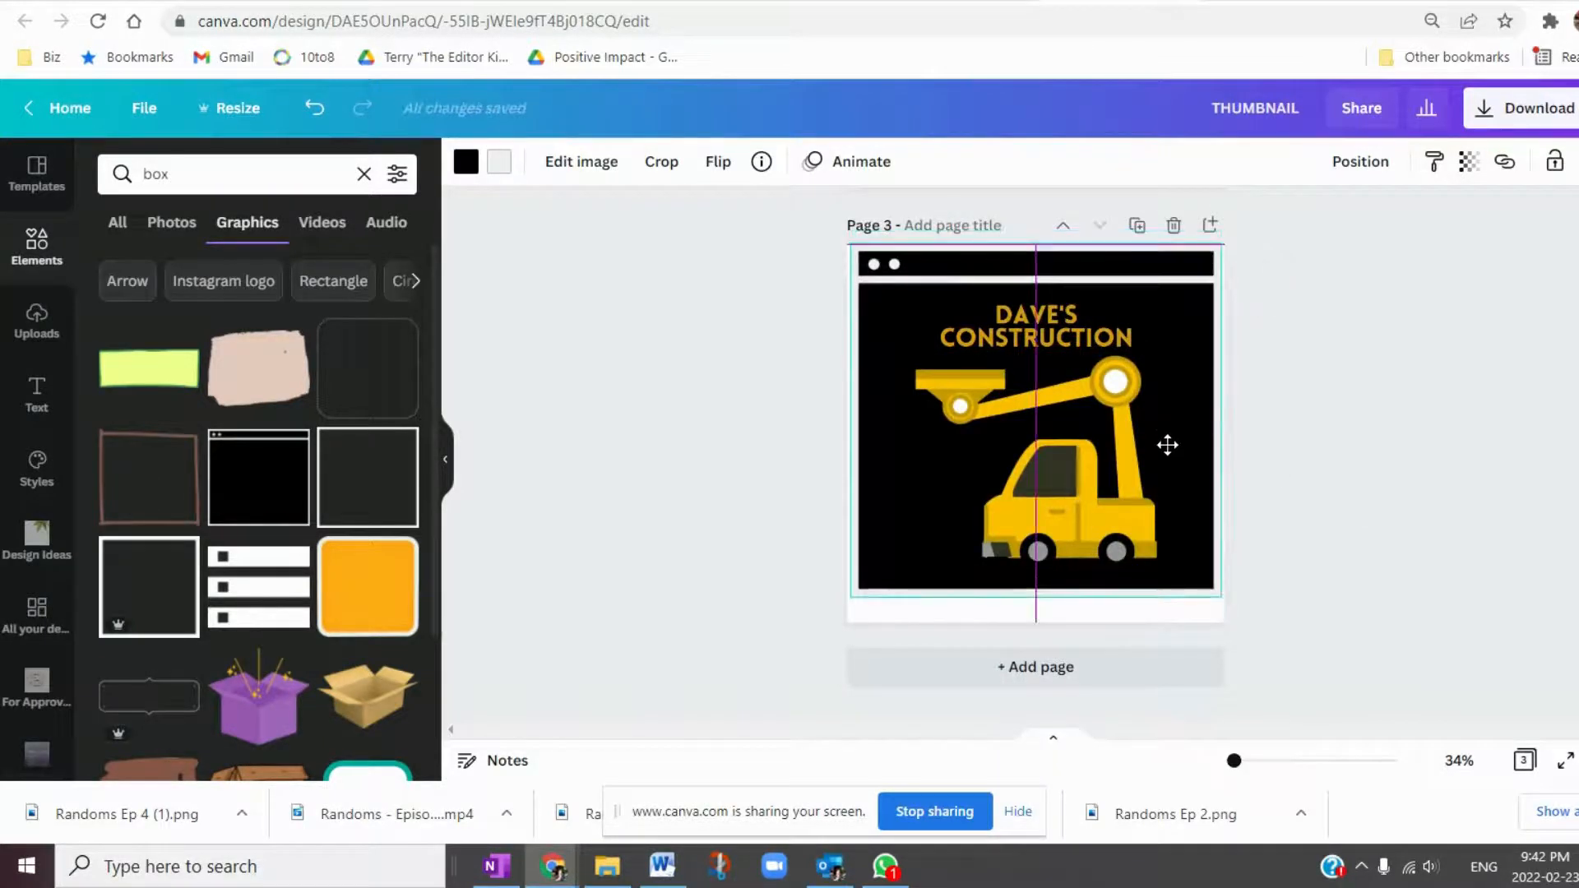
pyautogui.click(1374, 436)
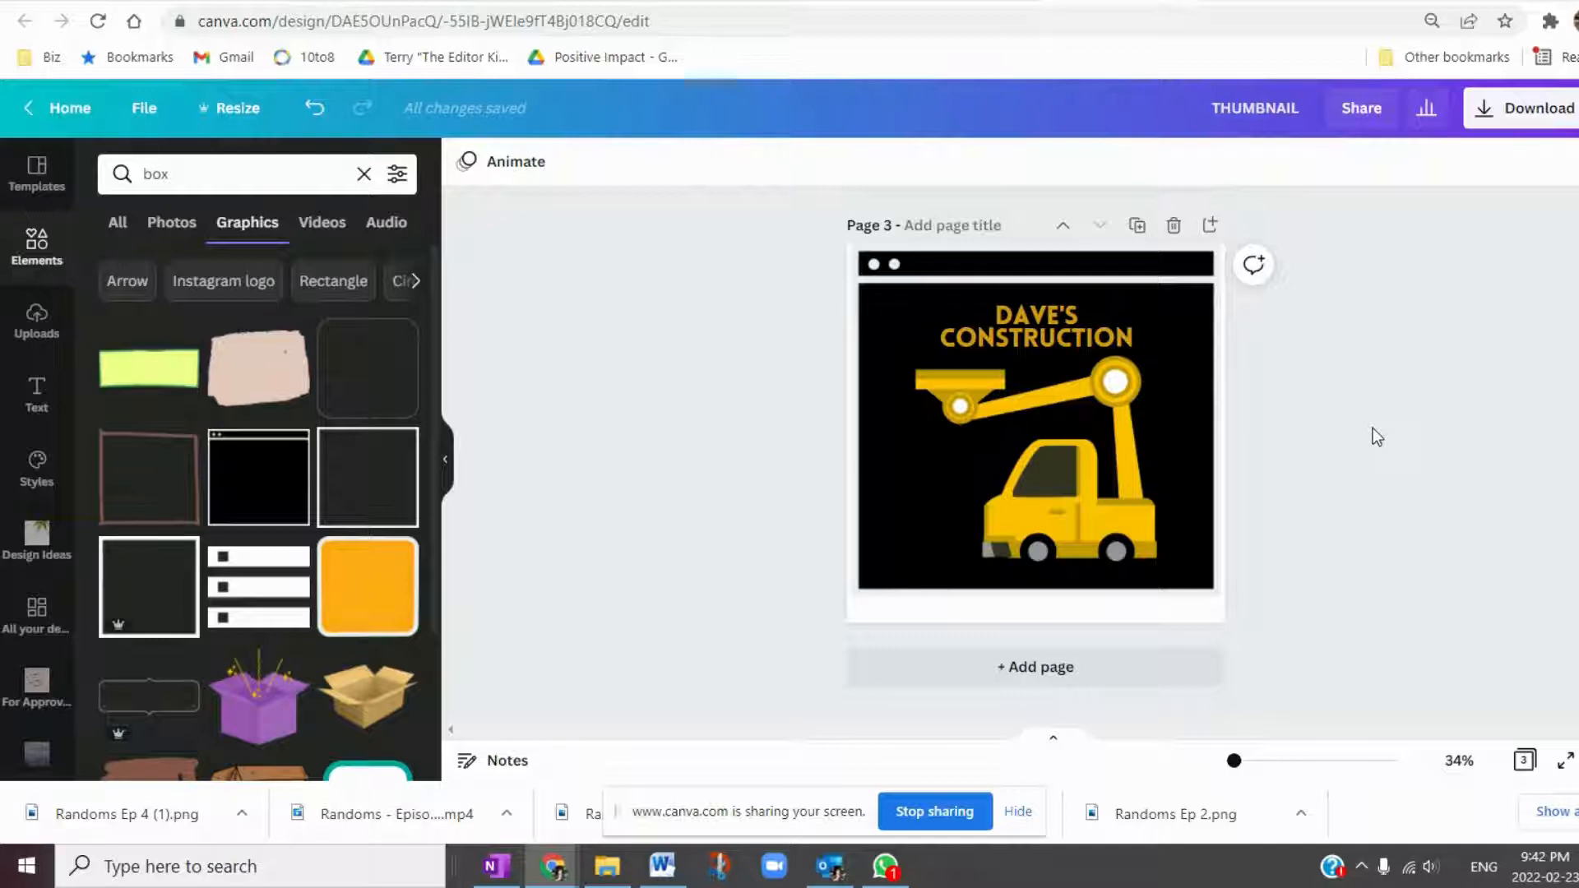
# Delete the black window-style box from behind the logo.
pyautogui.click(1190, 515)
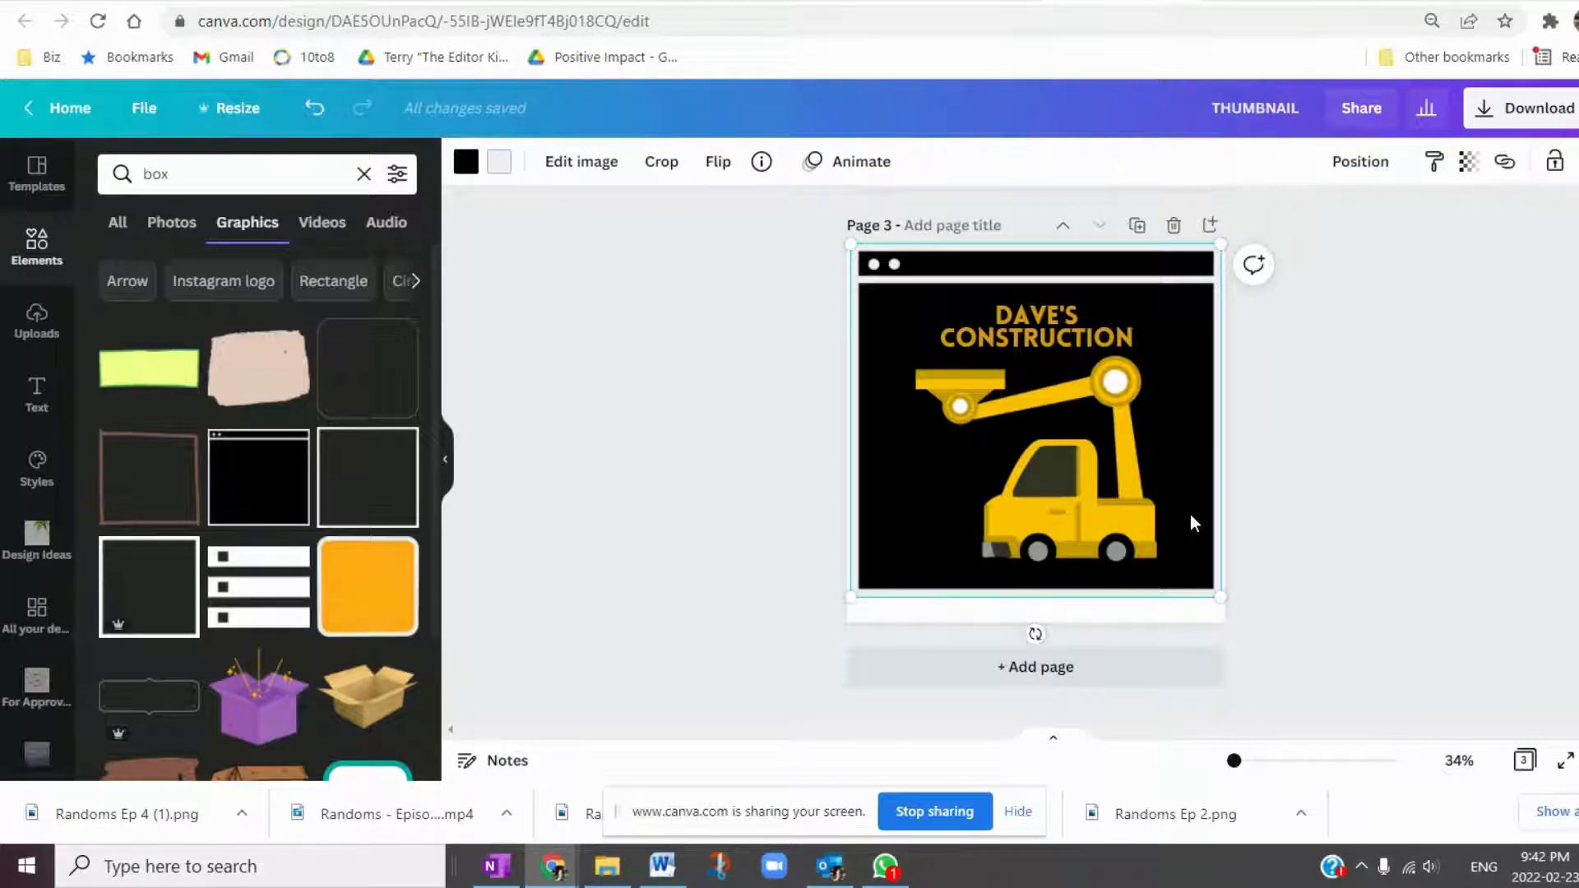
pyautogui.press('Delete')
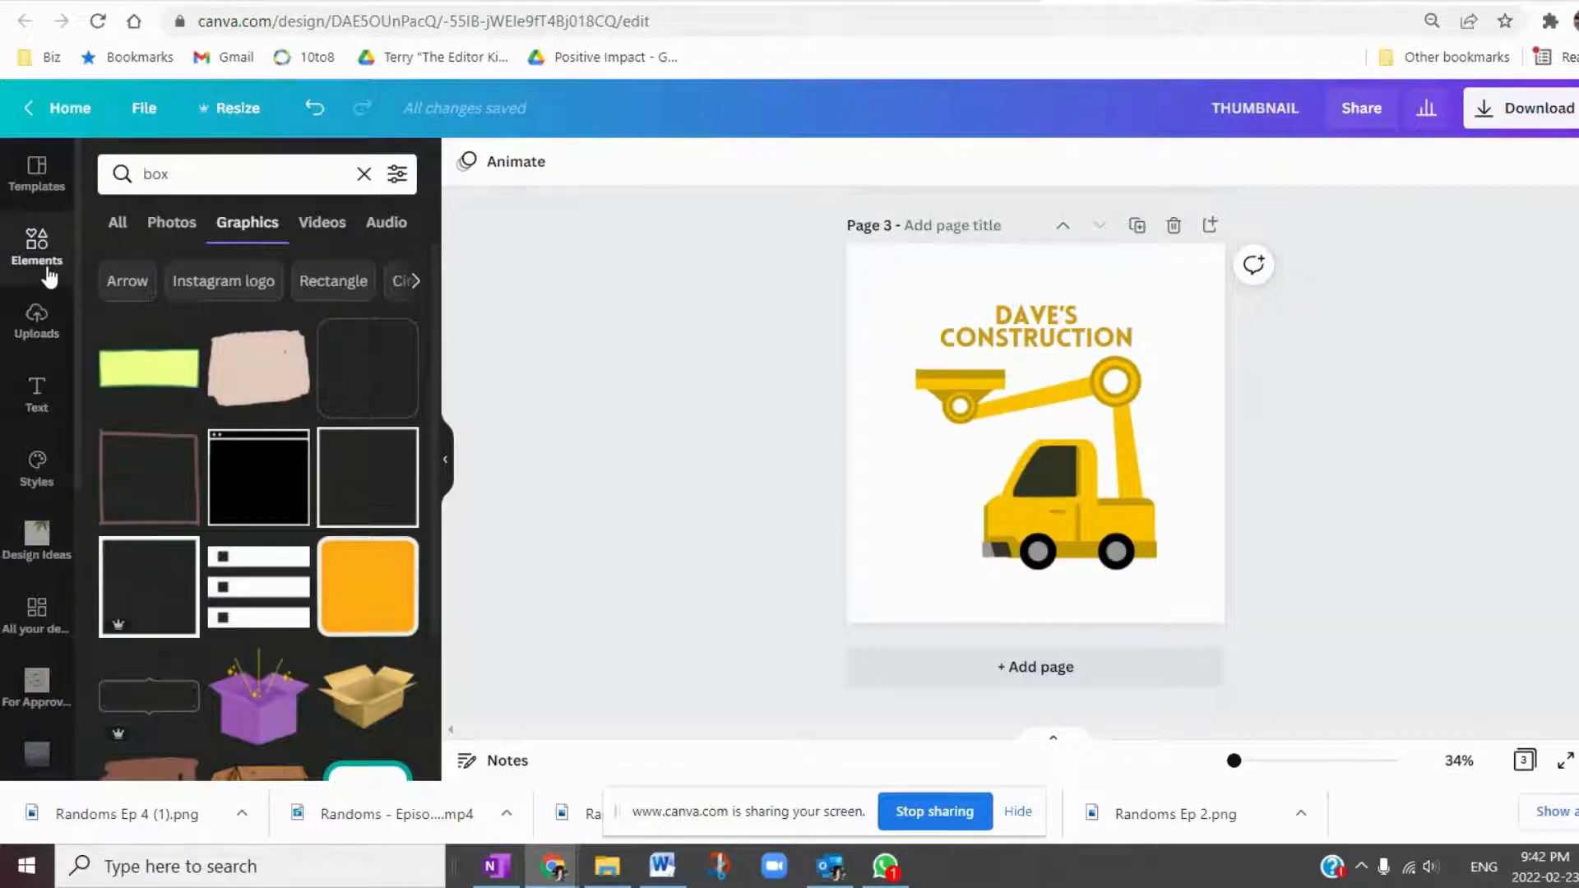
# Search the graphics for "beauty" and delete the crane truck from page 3.
pyautogui.moveTo(205, 169); pyautogui.dragTo(138, 171)
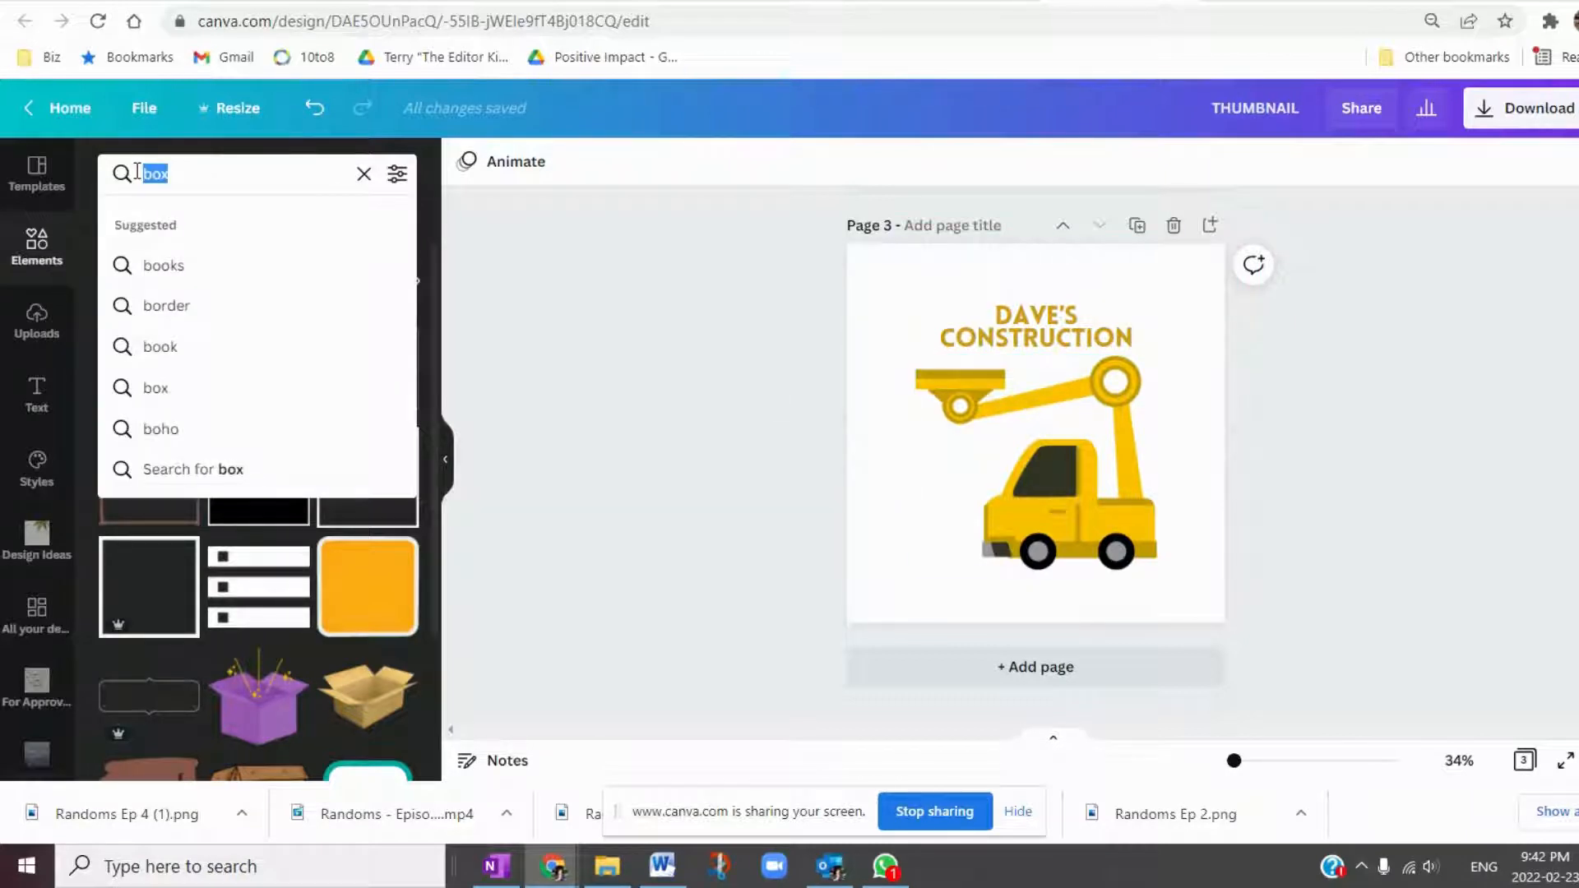
pyautogui.write('beauty')
pyautogui.press('Return')
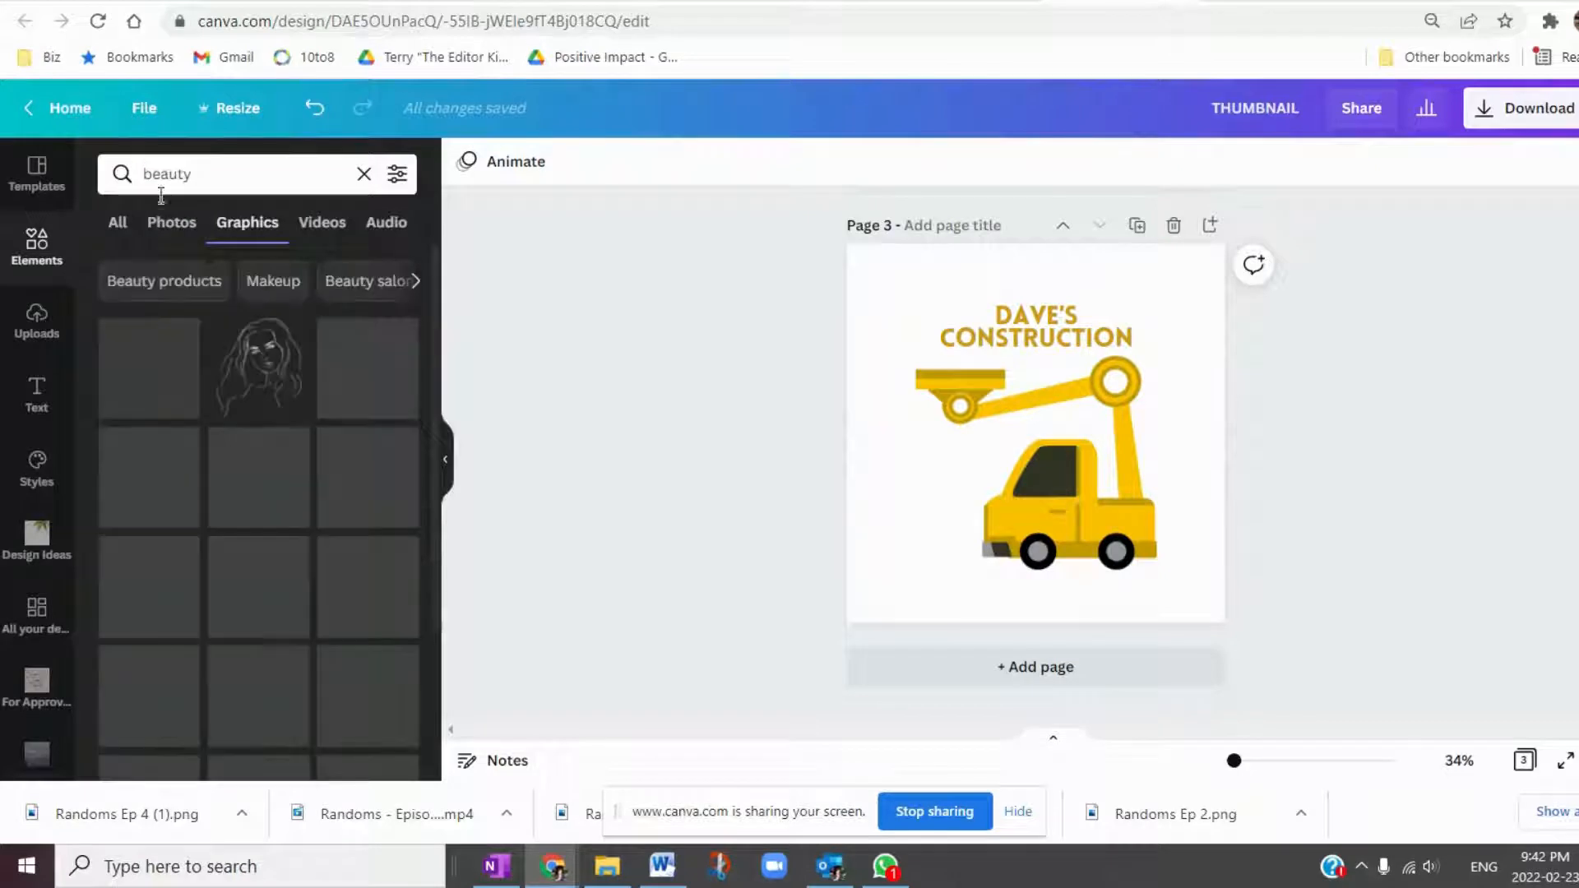
pyautogui.click(1063, 506)
pyautogui.press('Delete')
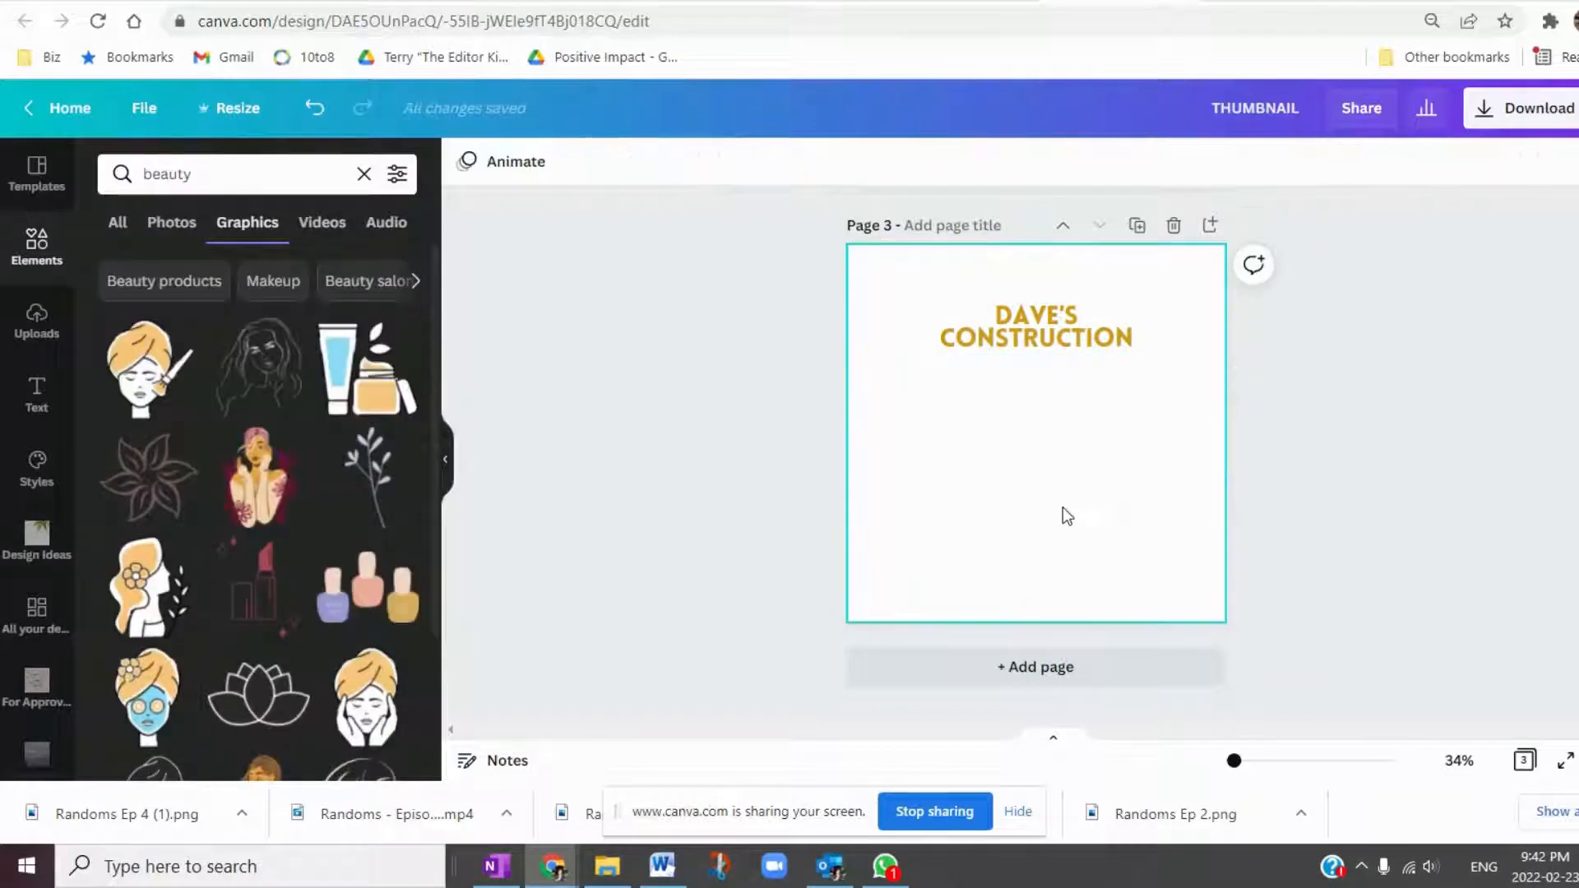
# Insert the line drawing of a long-haired woman, enlarge it and centre it below the text.
pyautogui.click(1049, 337)
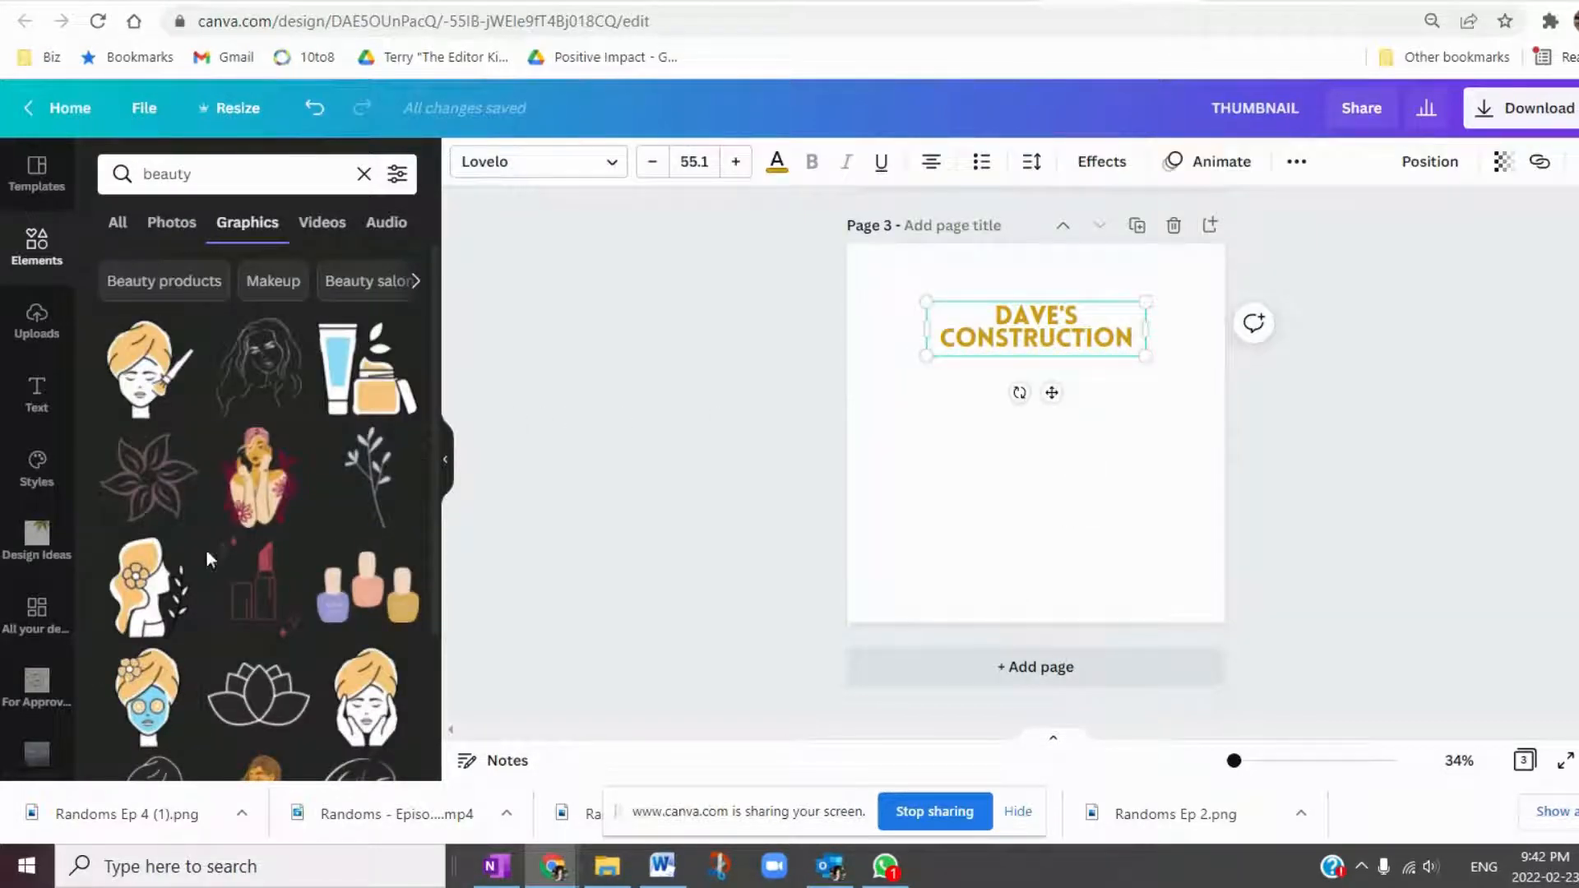
pyautogui.click(279, 399)
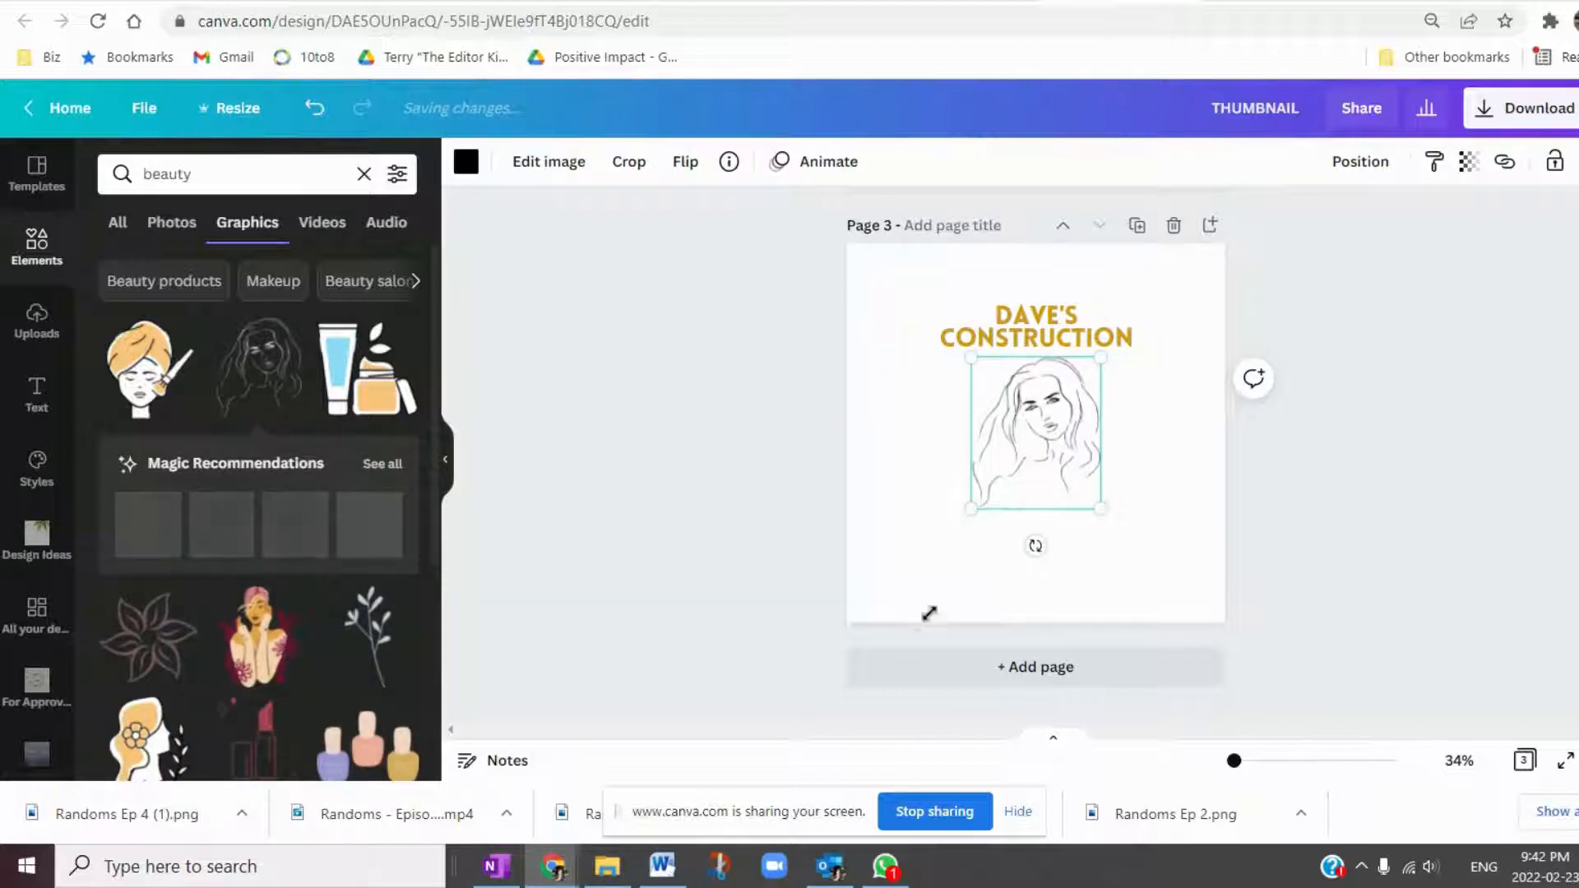
pyautogui.moveTo(971, 509); pyautogui.dragTo(899, 592)
pyautogui.moveTo(1019, 503); pyautogui.dragTo(1055, 508)
# Recolor the woman drawing and the DAVE'S CONSTRUCTION text with the dark purple from the Peacock Teal & Gold brand palette.
pyautogui.click(465, 163)
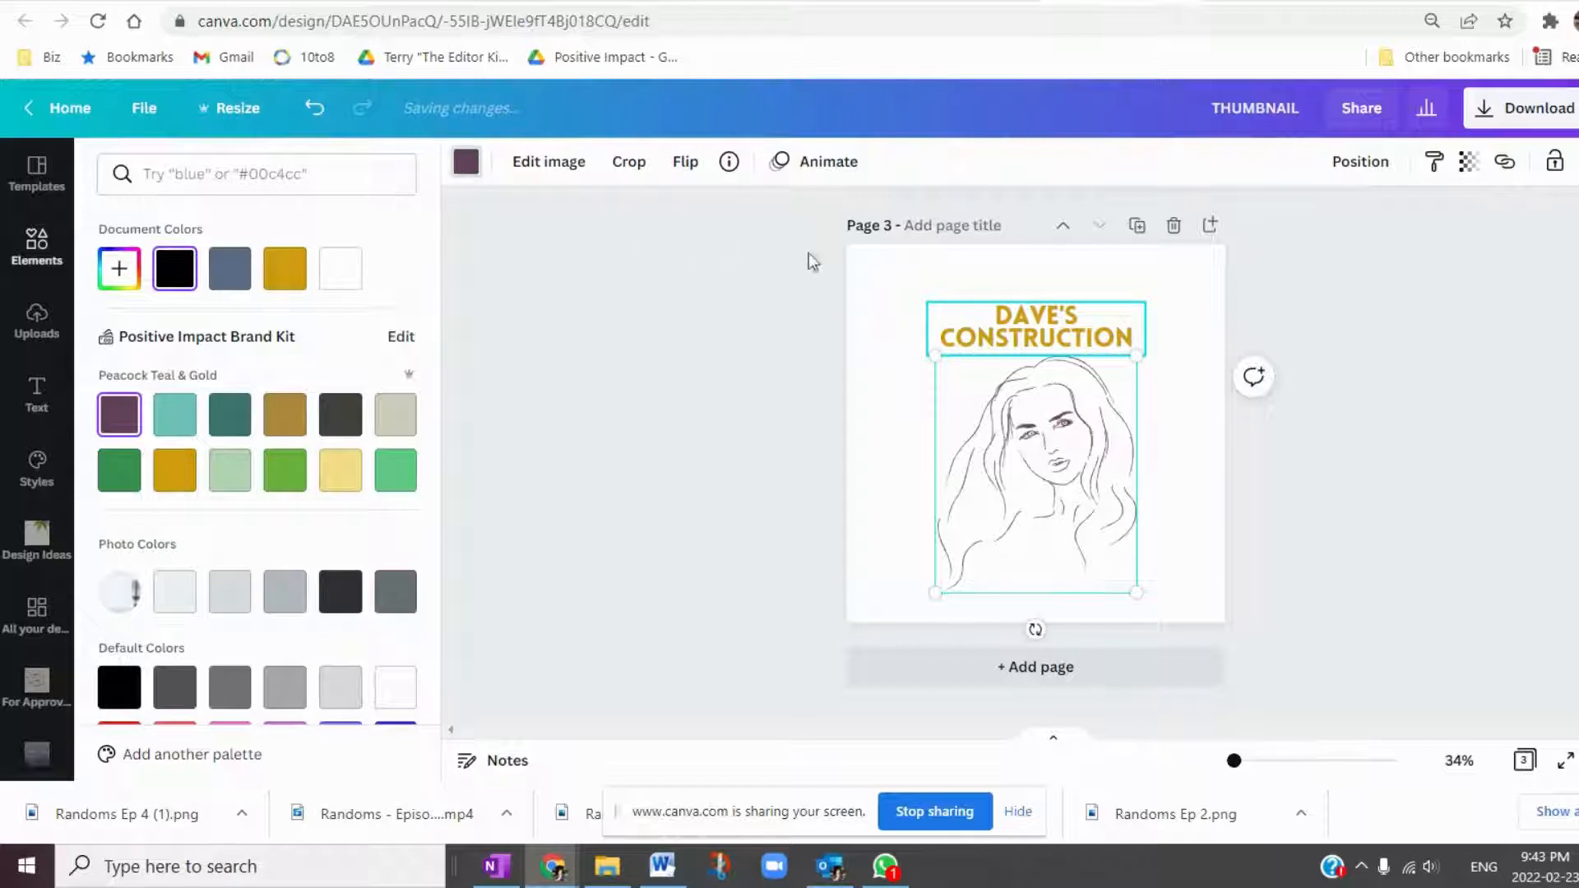
pyautogui.click(1033, 335)
pyautogui.click(470, 168)
pyautogui.click(776, 164)
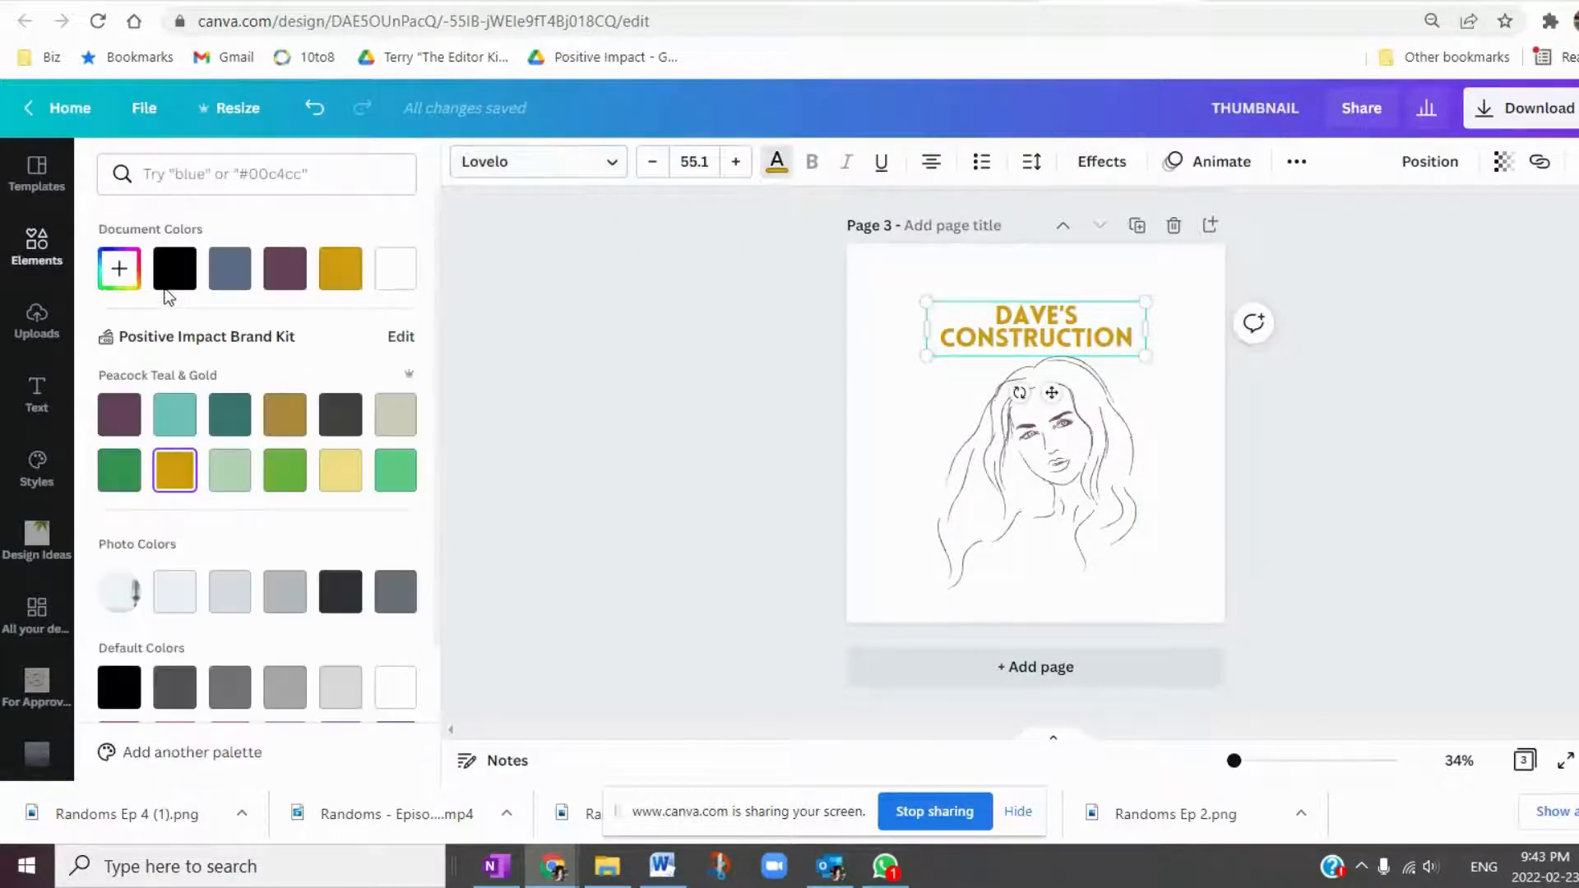
# Replace the DAVE'S CONSTRUCTION wording with "DEANNE'S BEAUTY BAR".
pyautogui.doubleClick(1122, 337)
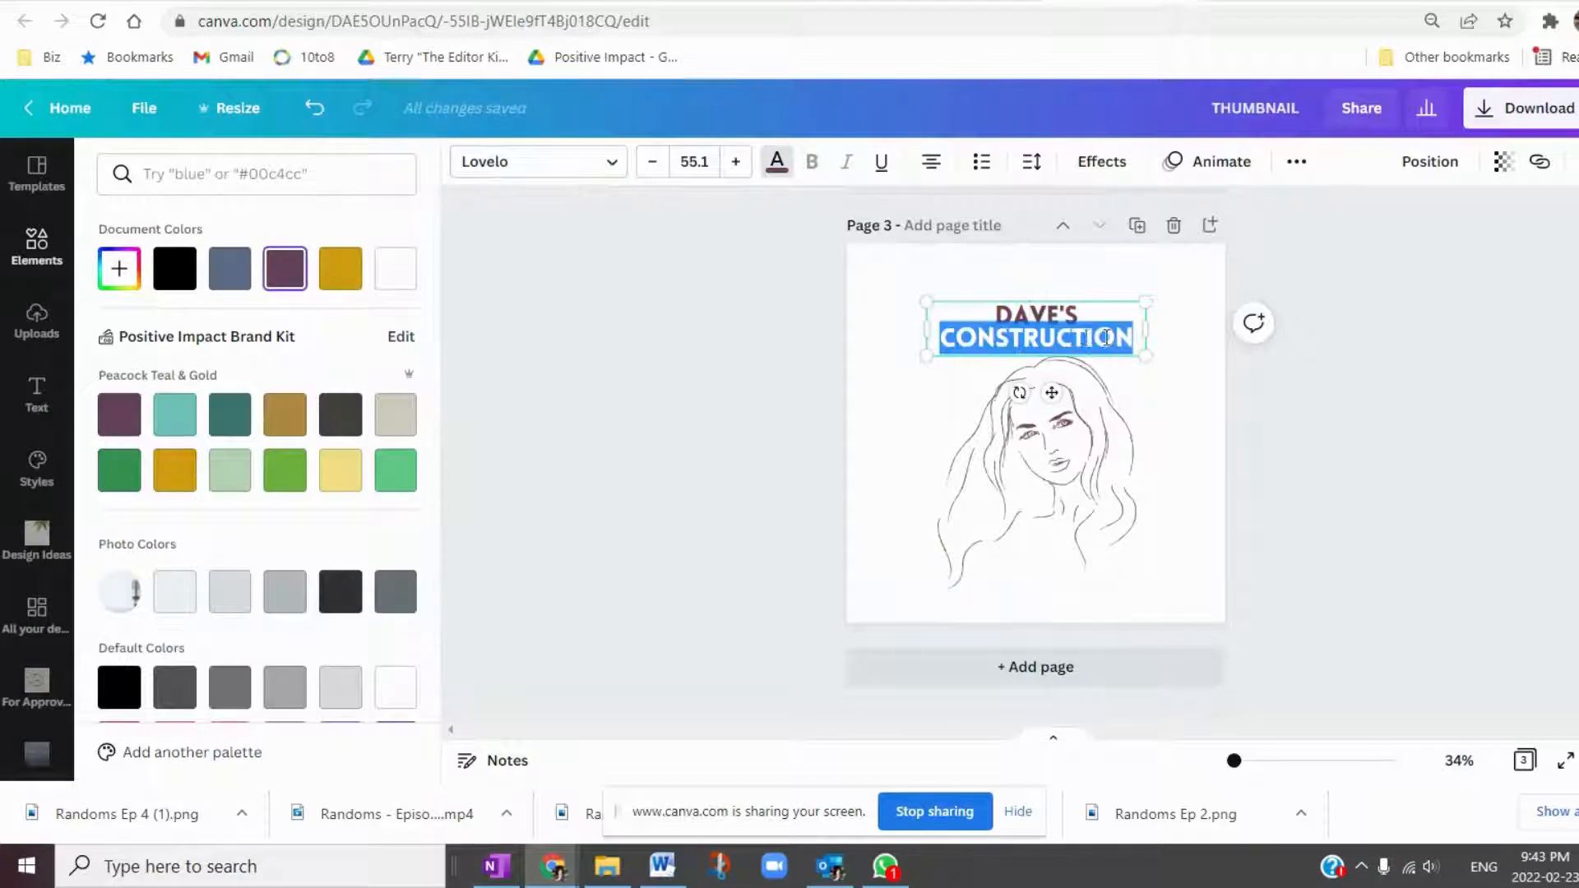
pyautogui.moveTo(1136, 349); pyautogui.dragTo(959, 321)
pyautogui.write('DEANE')
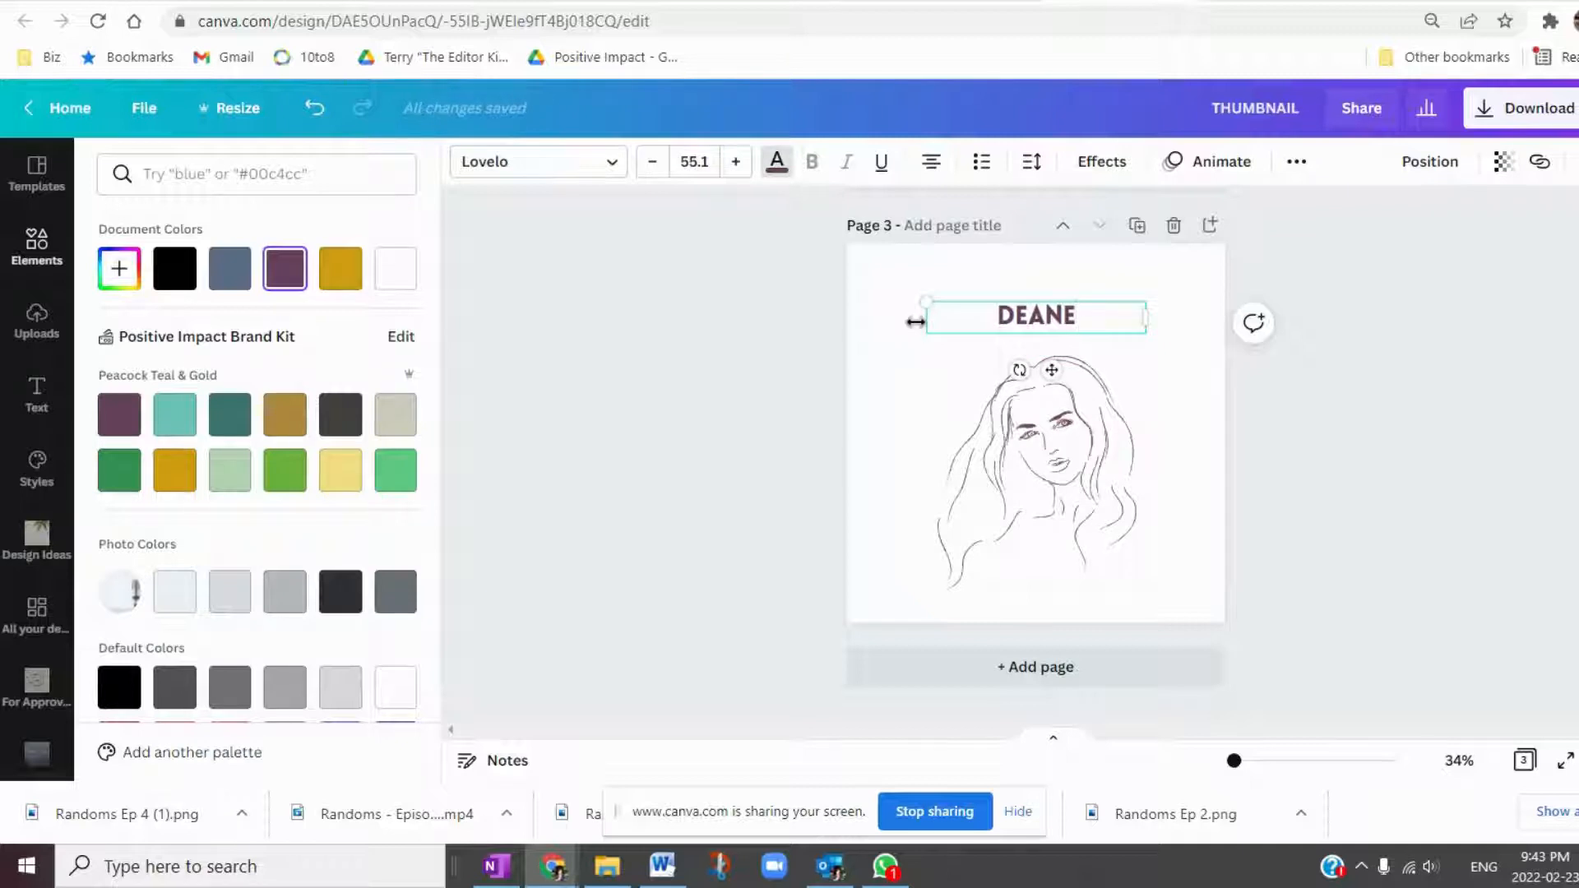
pyautogui.press('BackSpace')
pyautogui.write("NE'S BEAU")
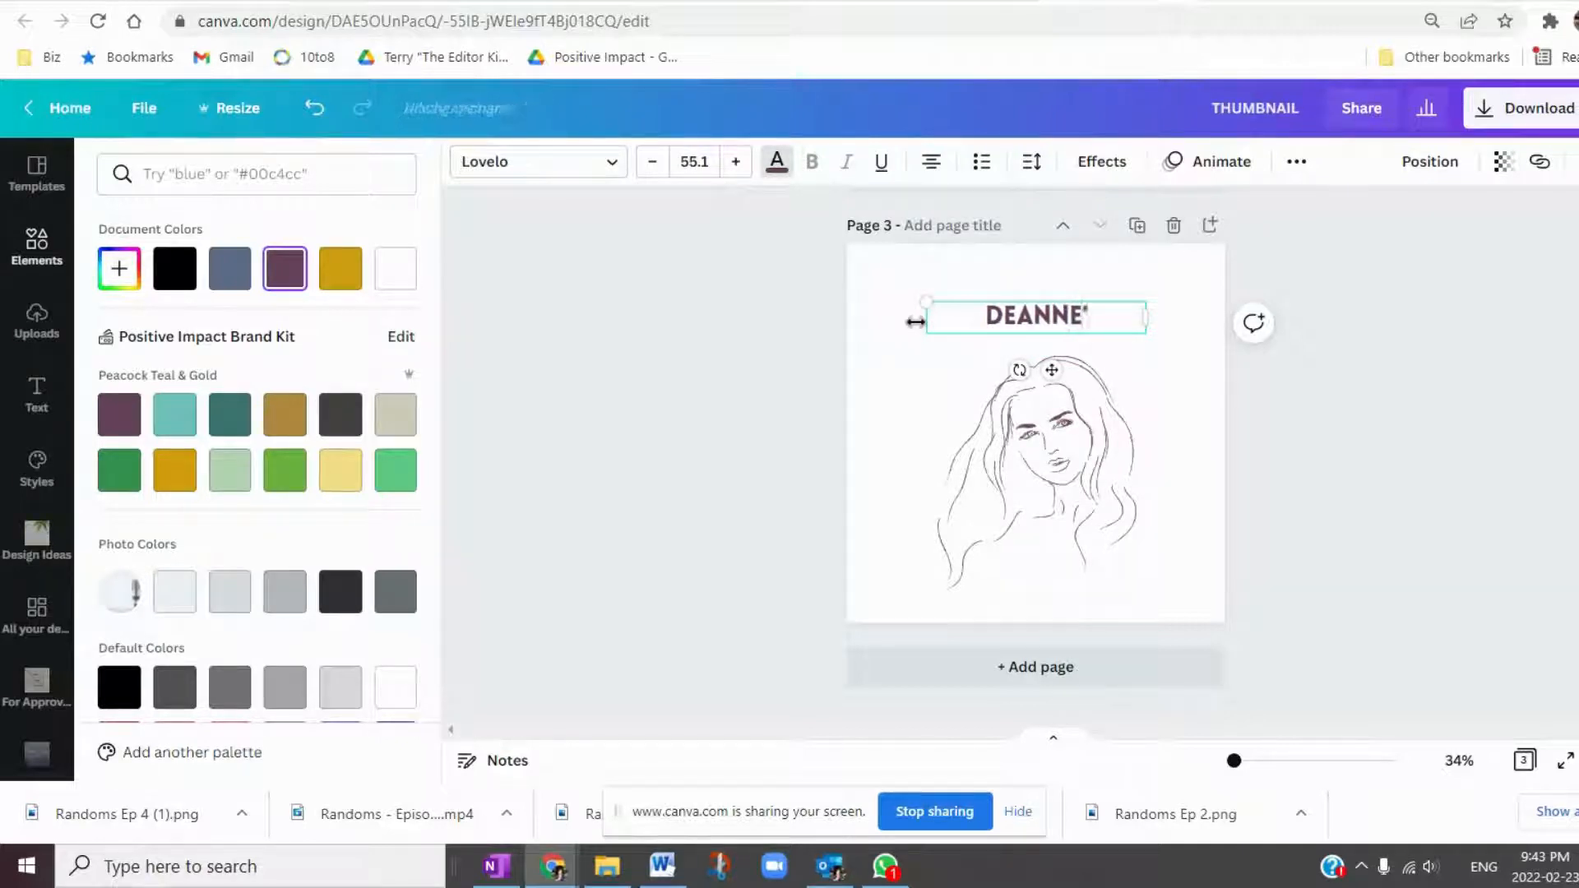
pyautogui.write('TY BAR')
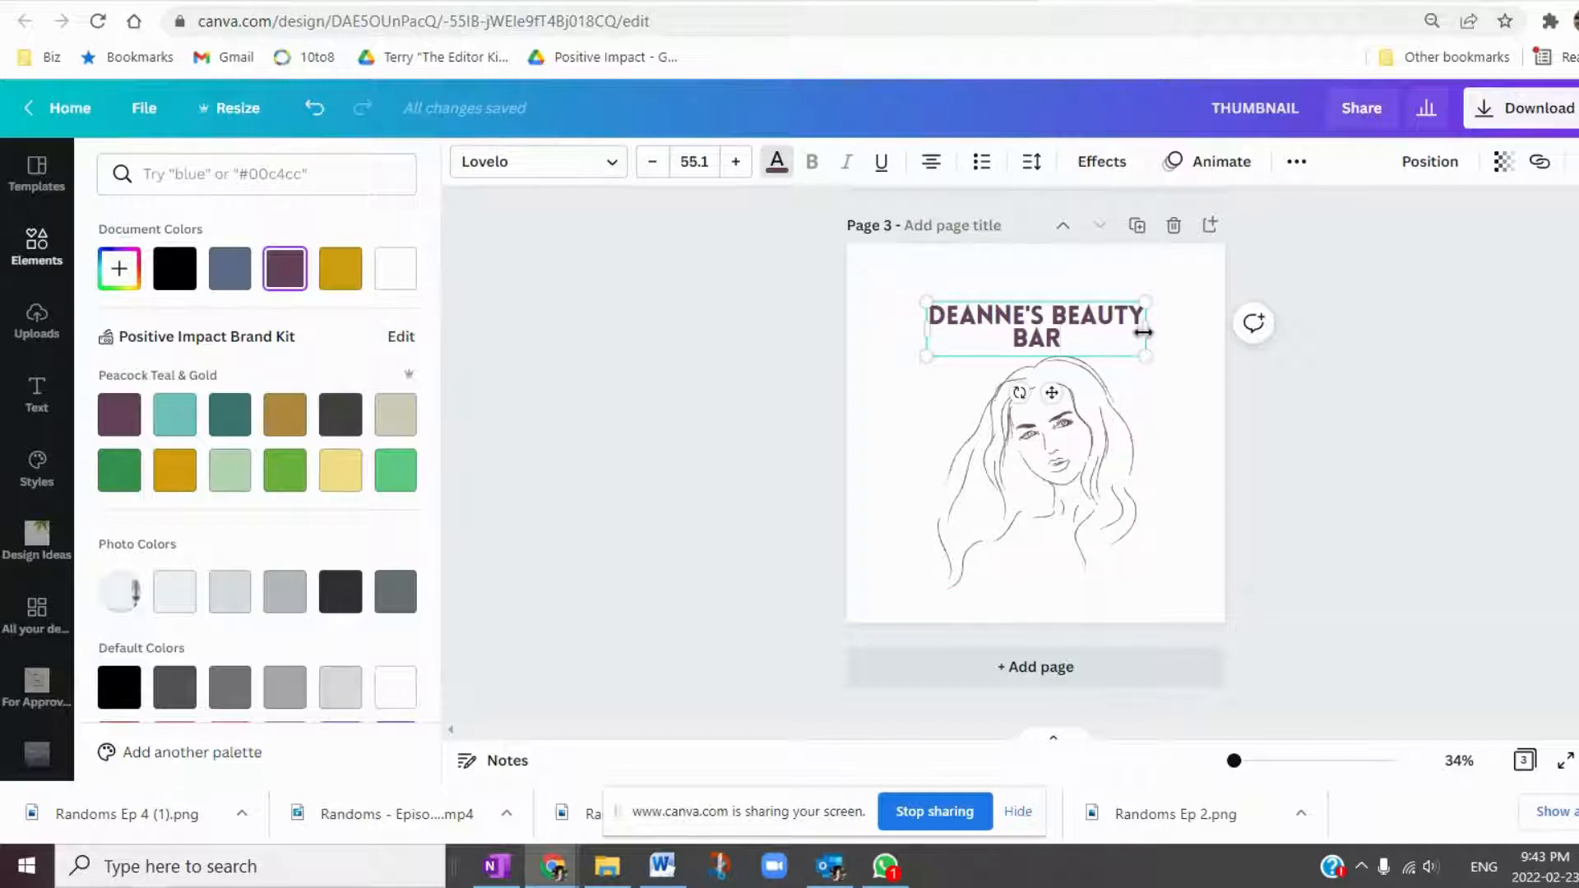
# Narrow the text box so the wording stacks on three left-aligned lines, and enlarge the text to about size 92.8.
pyautogui.moveTo(1146, 329); pyautogui.dragTo(1043, 339)
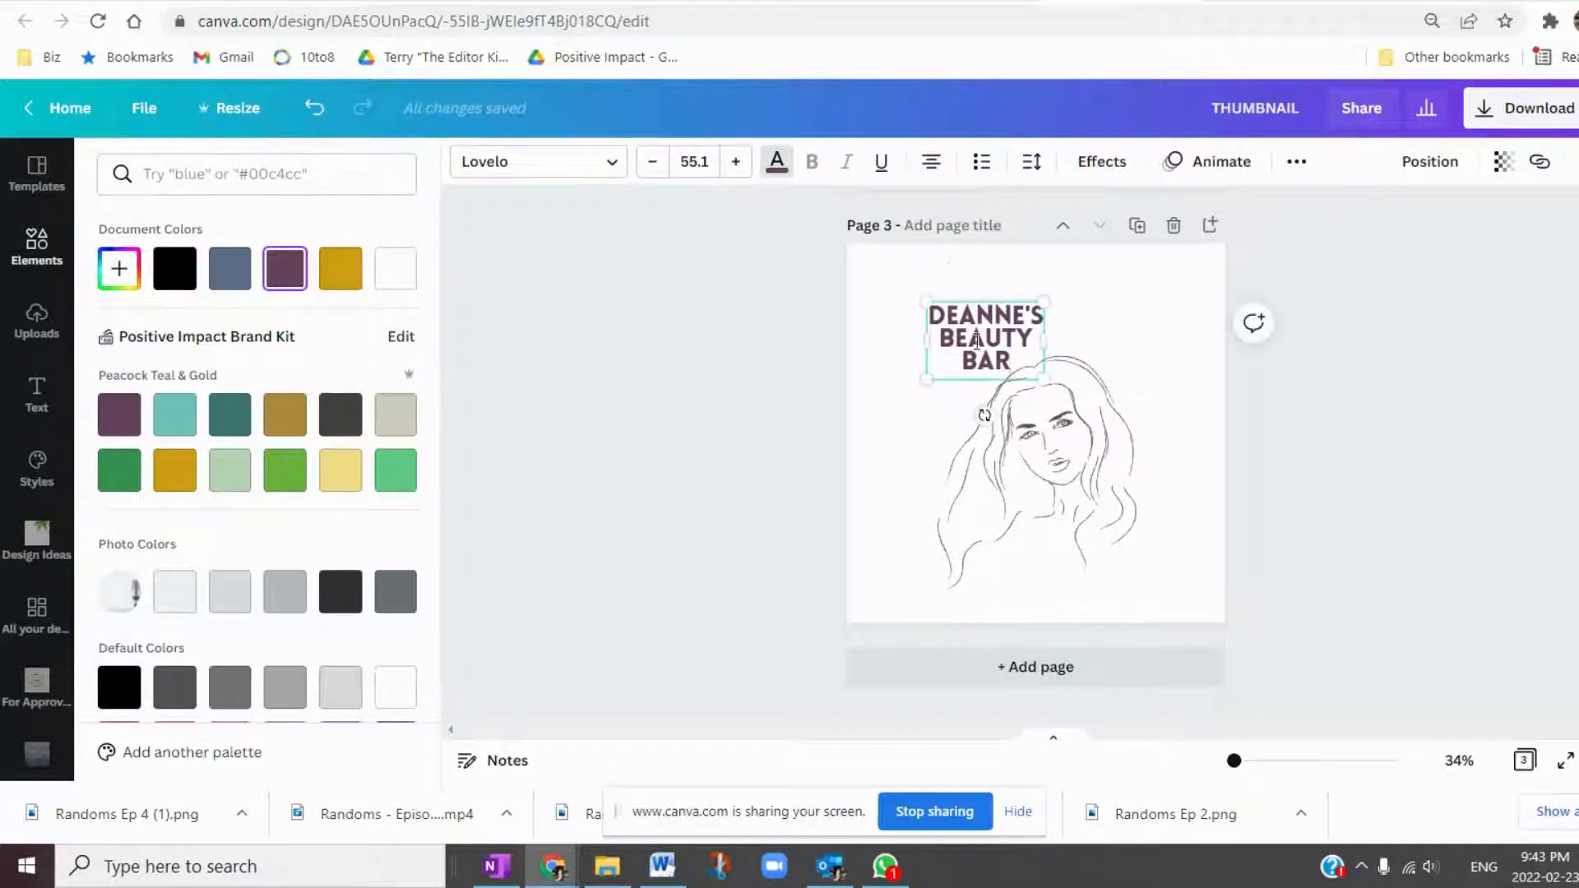
pyautogui.click(928, 161)
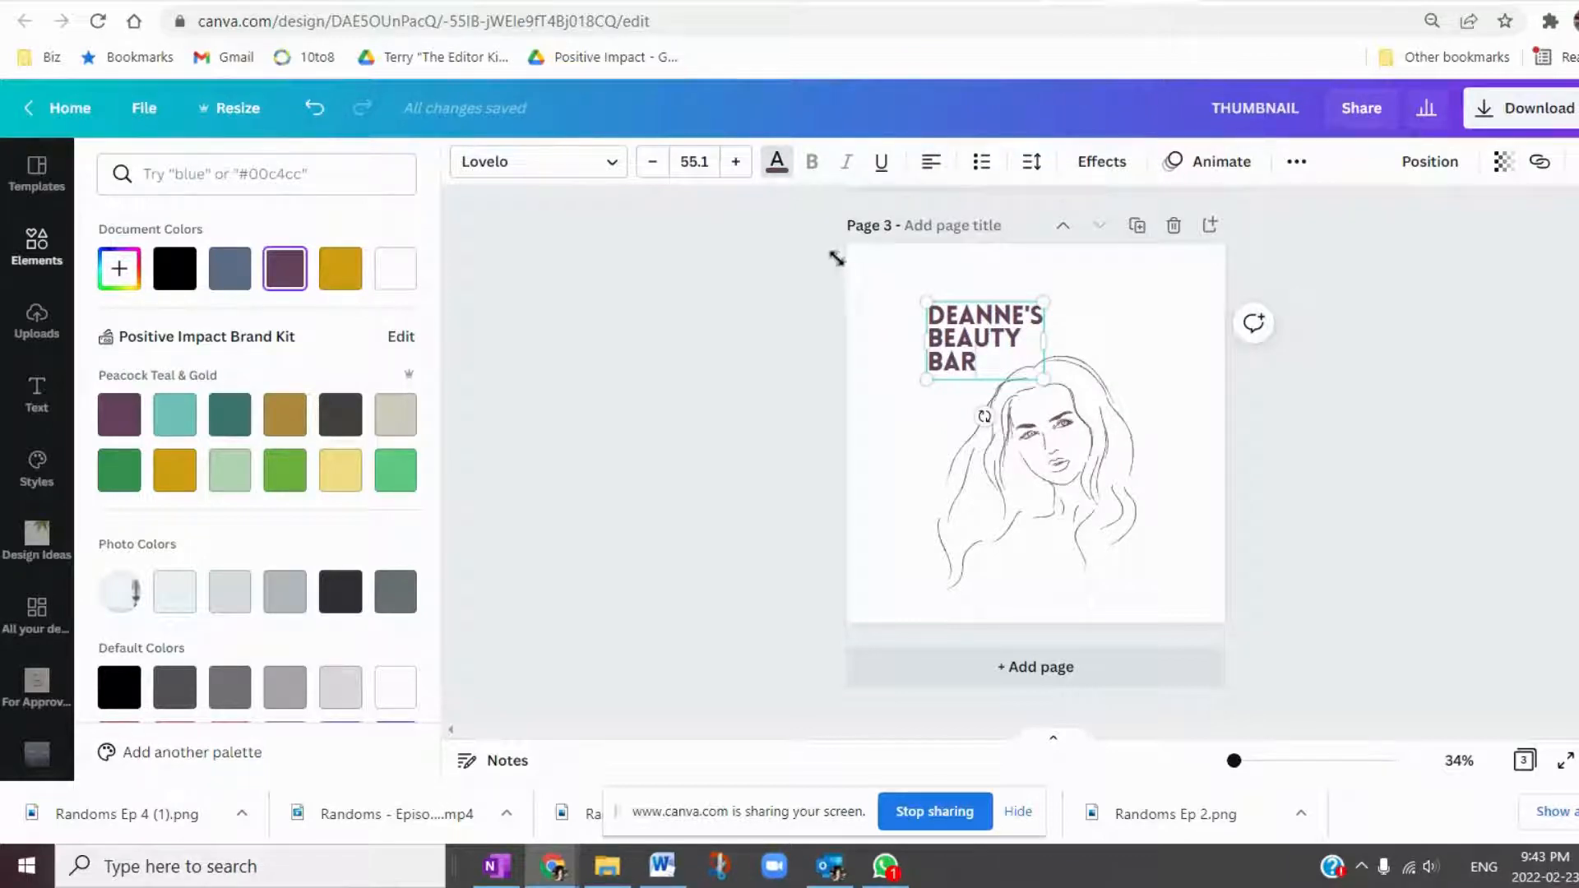
pyautogui.moveTo(836, 259); pyautogui.dragTo(846, 249)
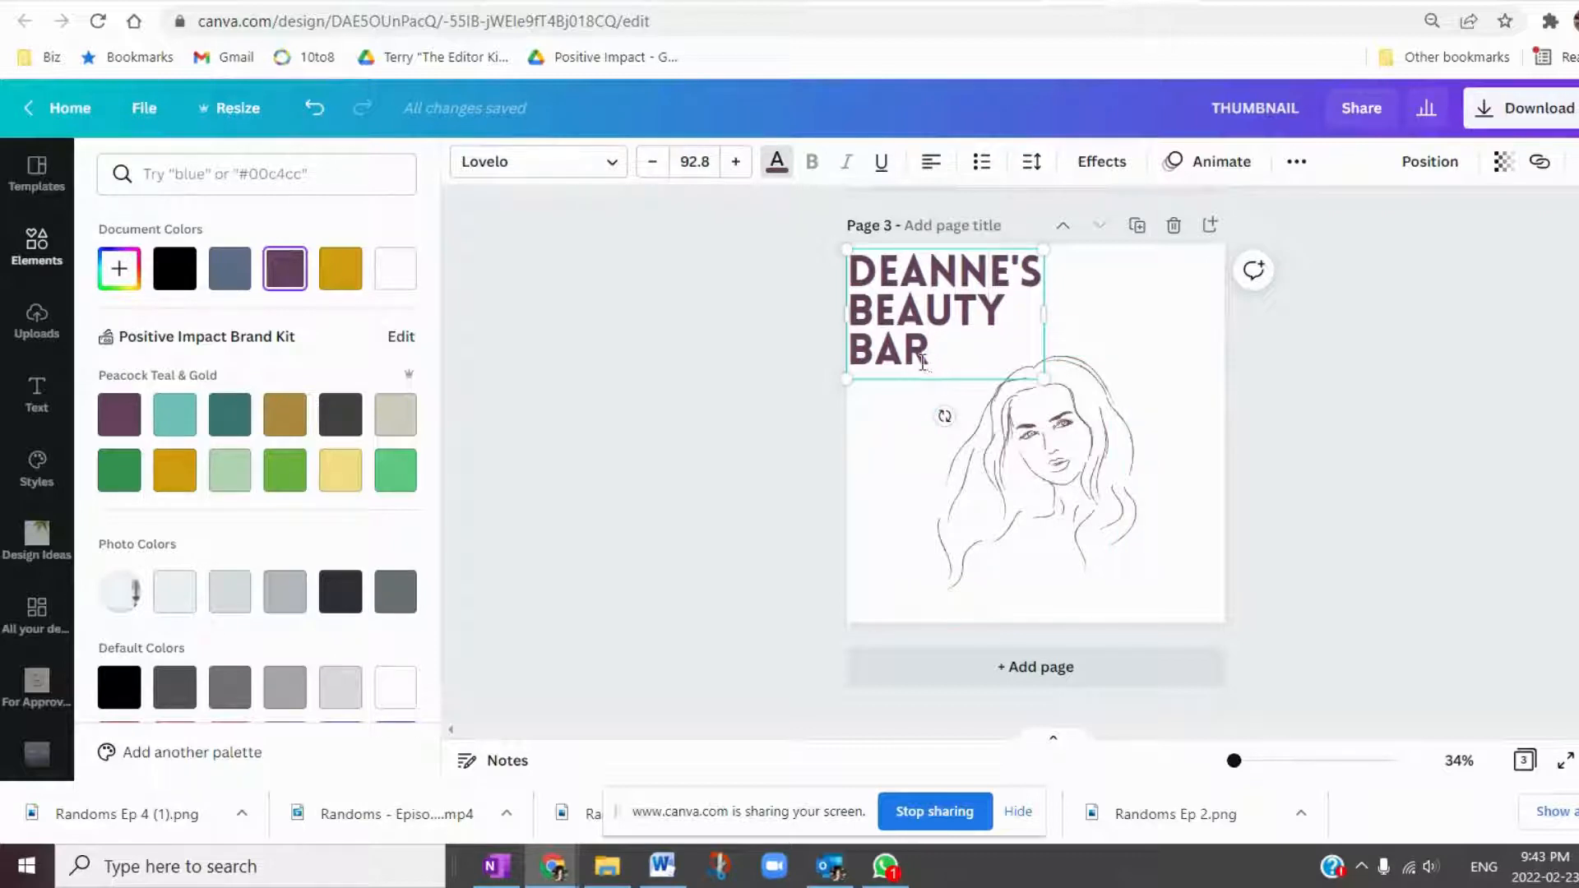
# Move the DEANNE'S BEAUTY BAR text down inside the page's left margin, and the woman drawing to the page's lower-right corner area along the bottom edge.
pyautogui.moveTo(904, 386); pyautogui.dragTo(942, 472)
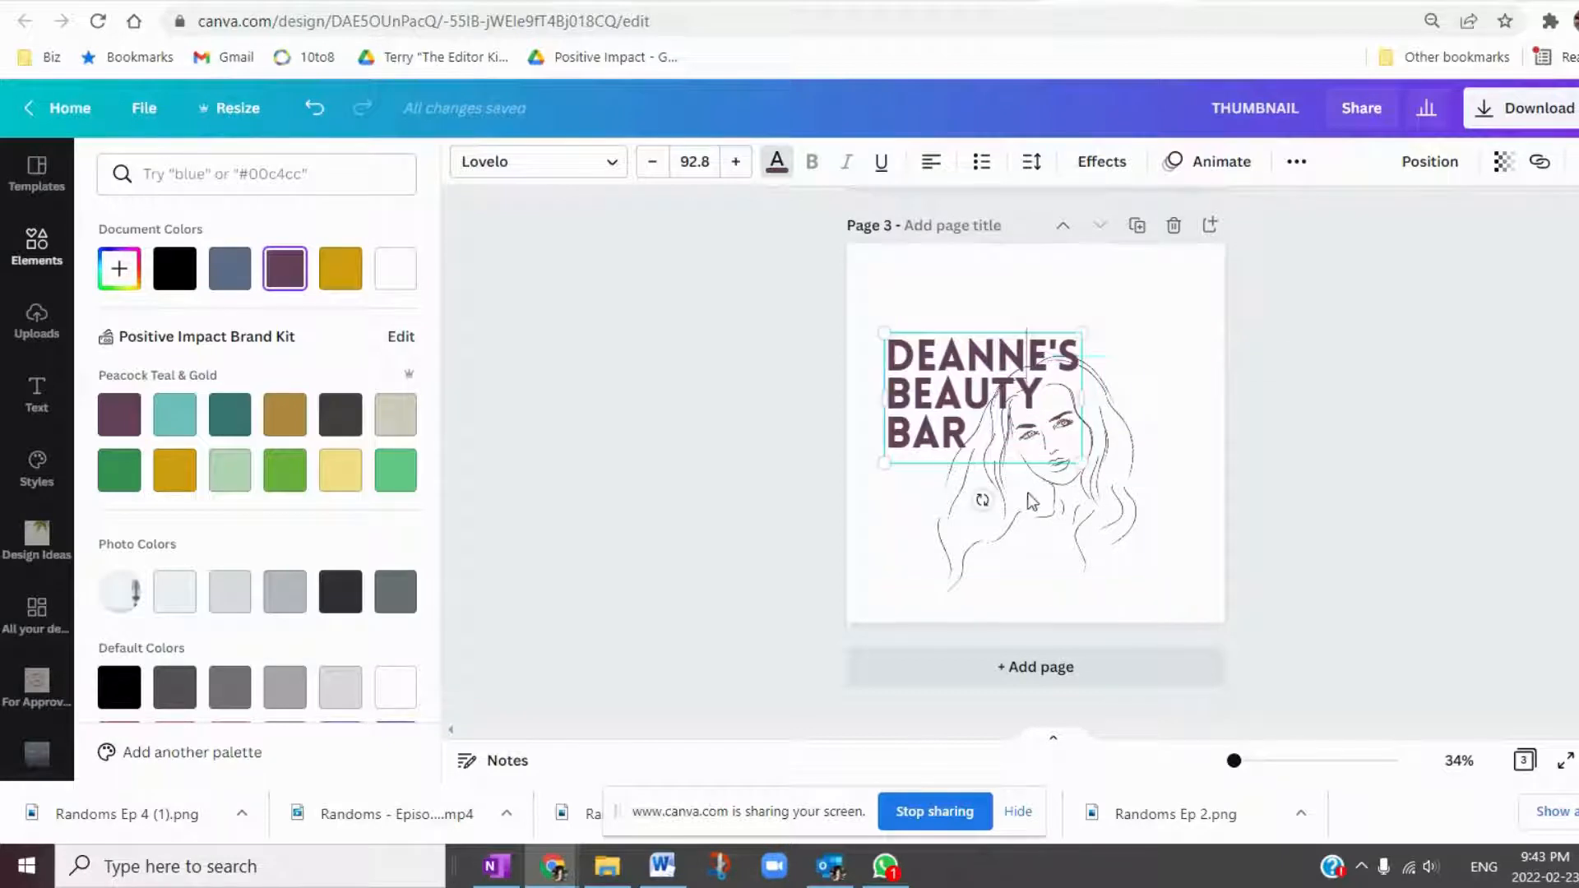
pyautogui.click(1125, 510)
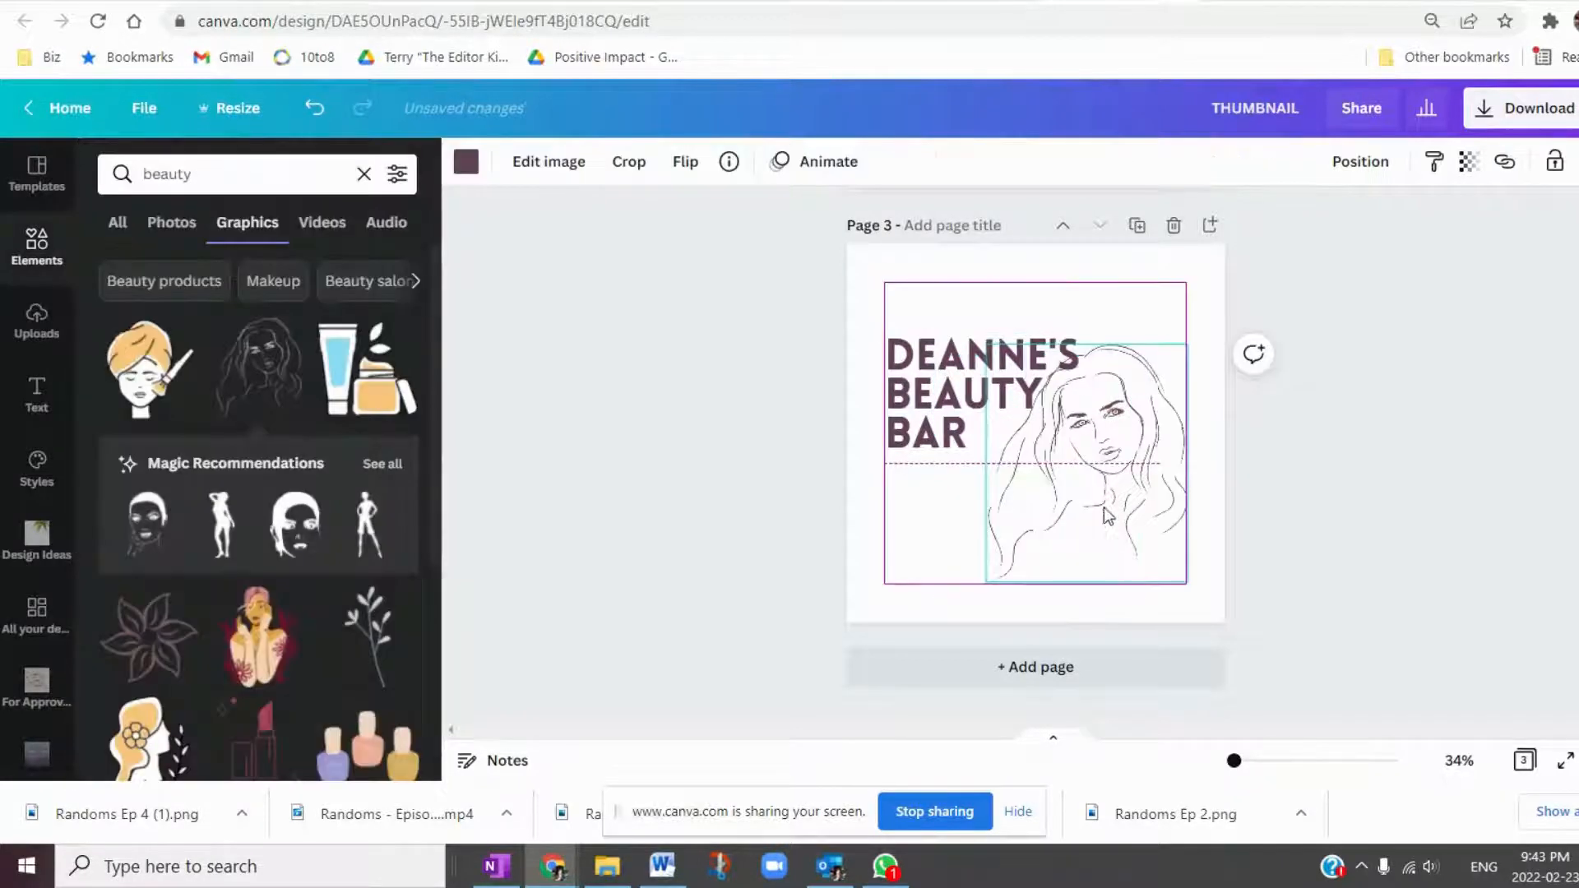
pyautogui.moveTo(1094, 522)
pyautogui.mouseDown()
pyautogui.moveTo(1145, 509)
pyautogui.moveTo(1107, 497)
pyautogui.moveTo(1103, 515)
pyautogui.mouseUp()
pyautogui.click(1142, 300)
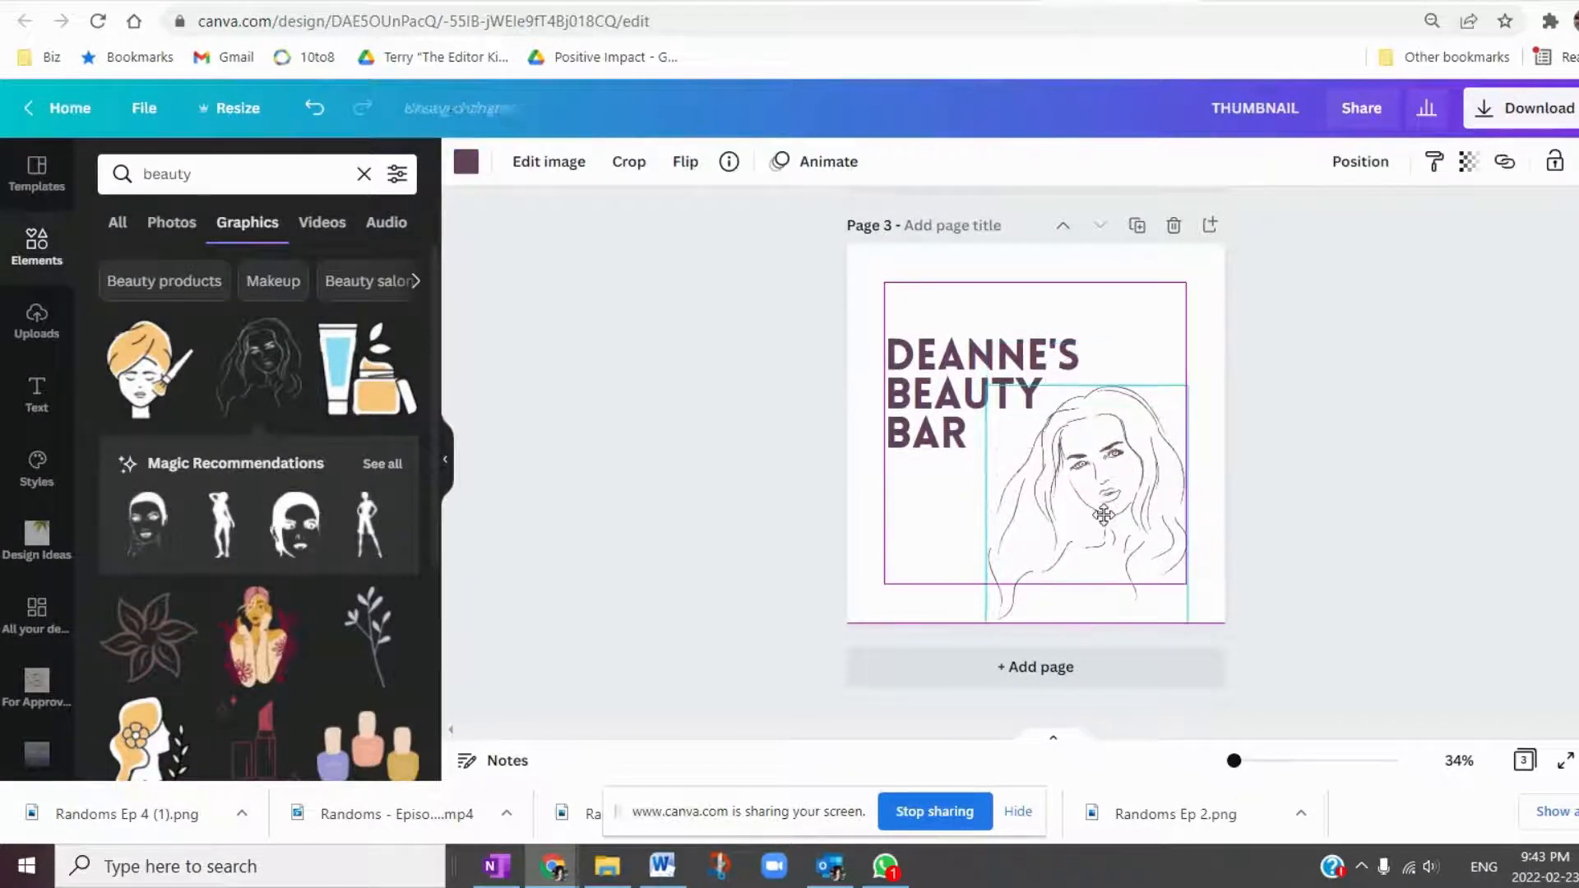
pyautogui.click(1155, 319)
# Try the Madelyn and Mixa fonts on the DEANNE'S BEAUTY BAR text.
pyautogui.click(964, 407)
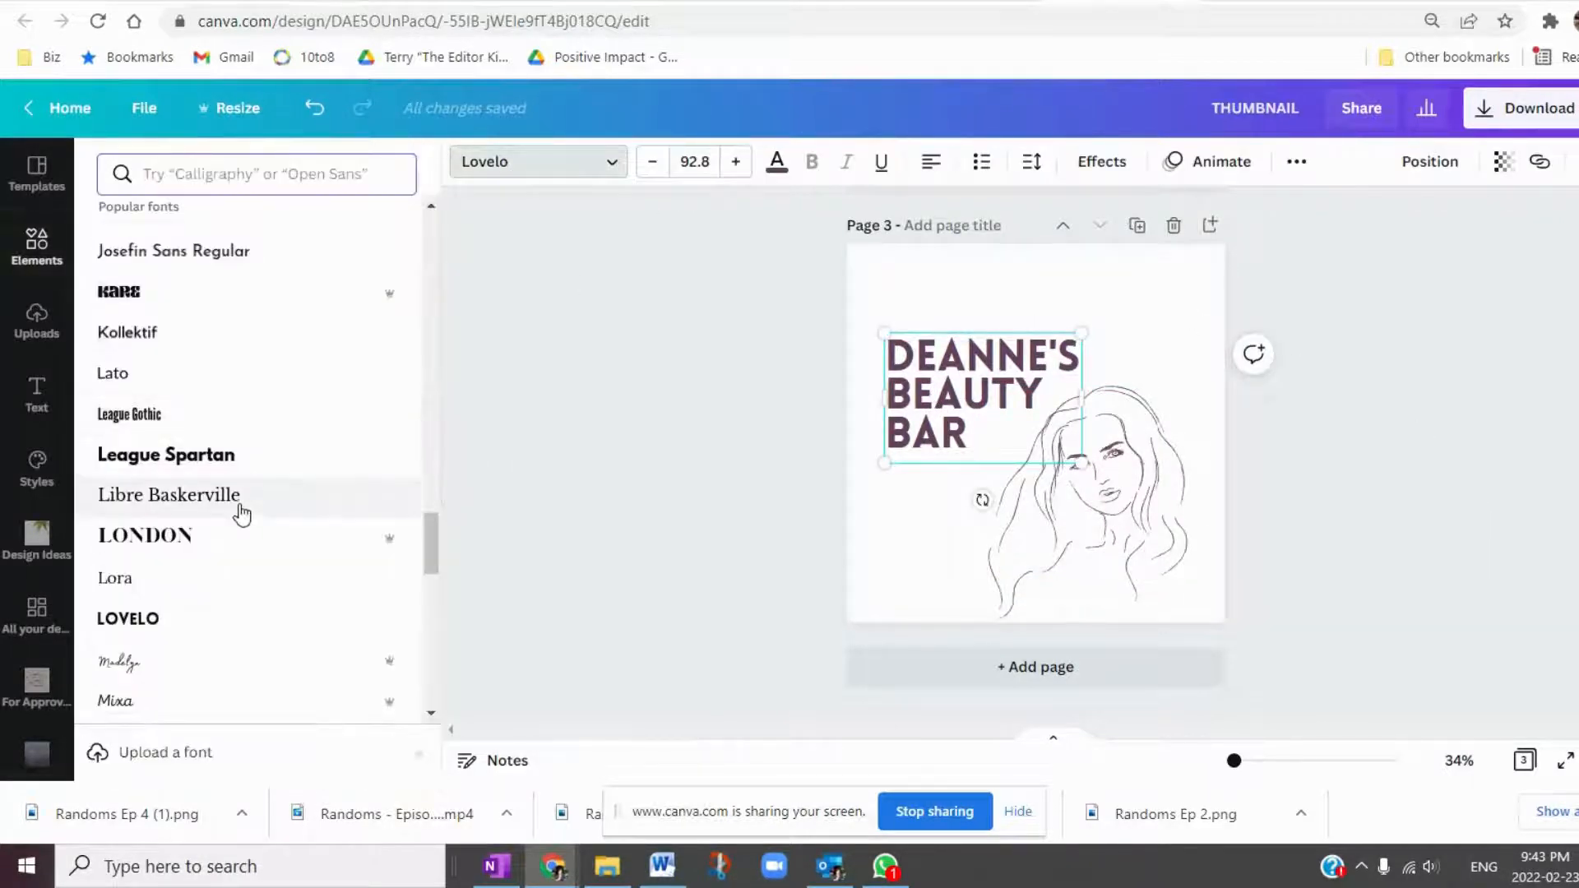
pyautogui.click(129, 673)
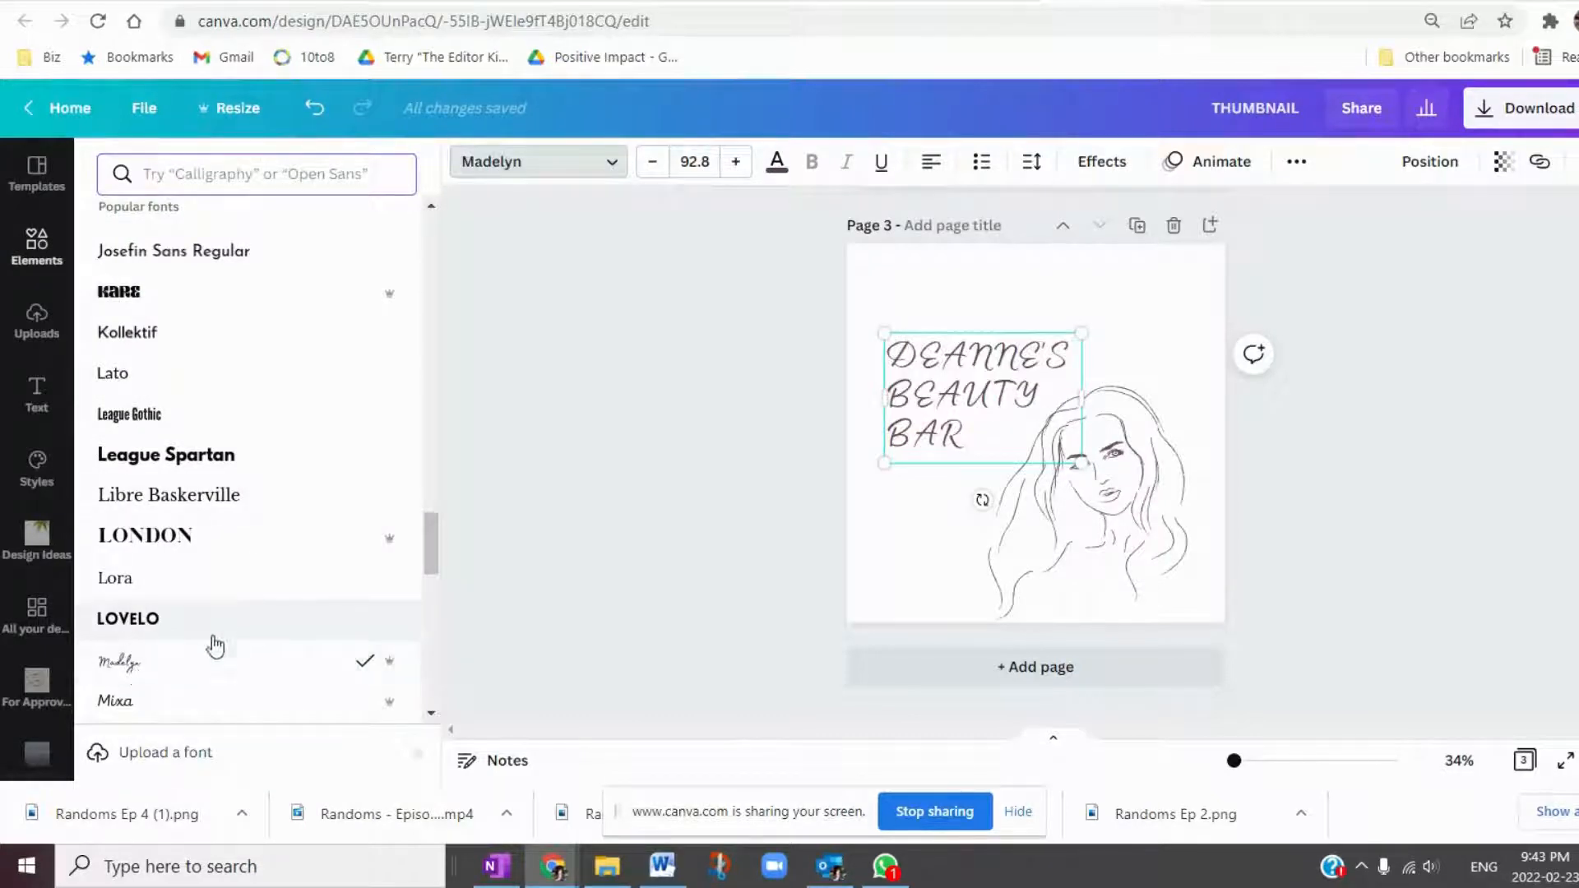
pyautogui.click(198, 707)
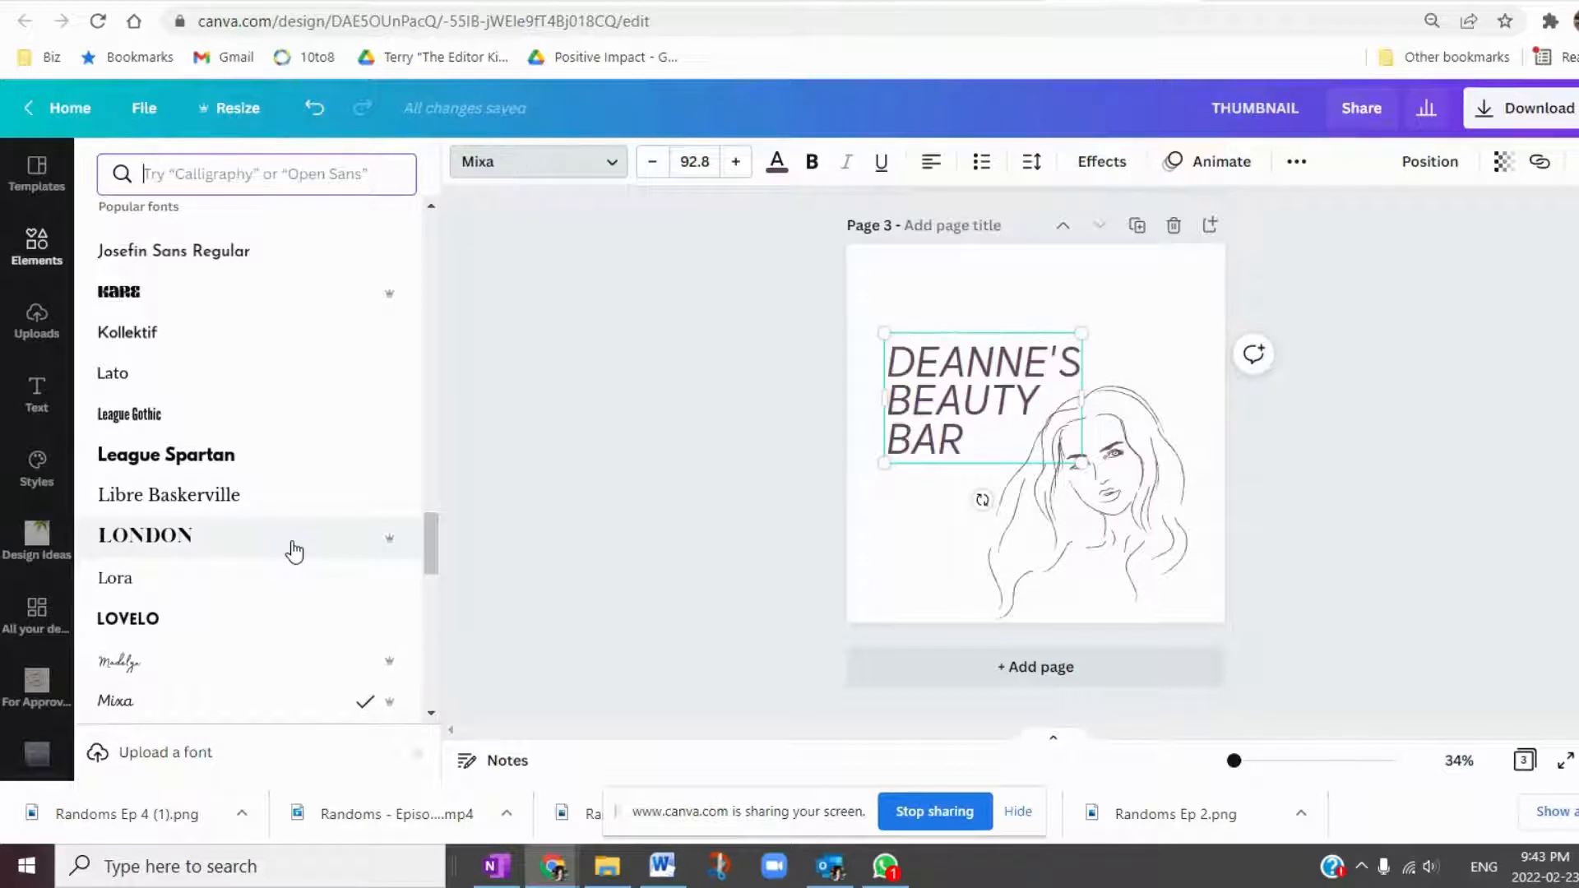
# Try the Quiche font on the DEANNE'S BEAUTY BAR text.
pyautogui.scroll(-7, 262, 375)
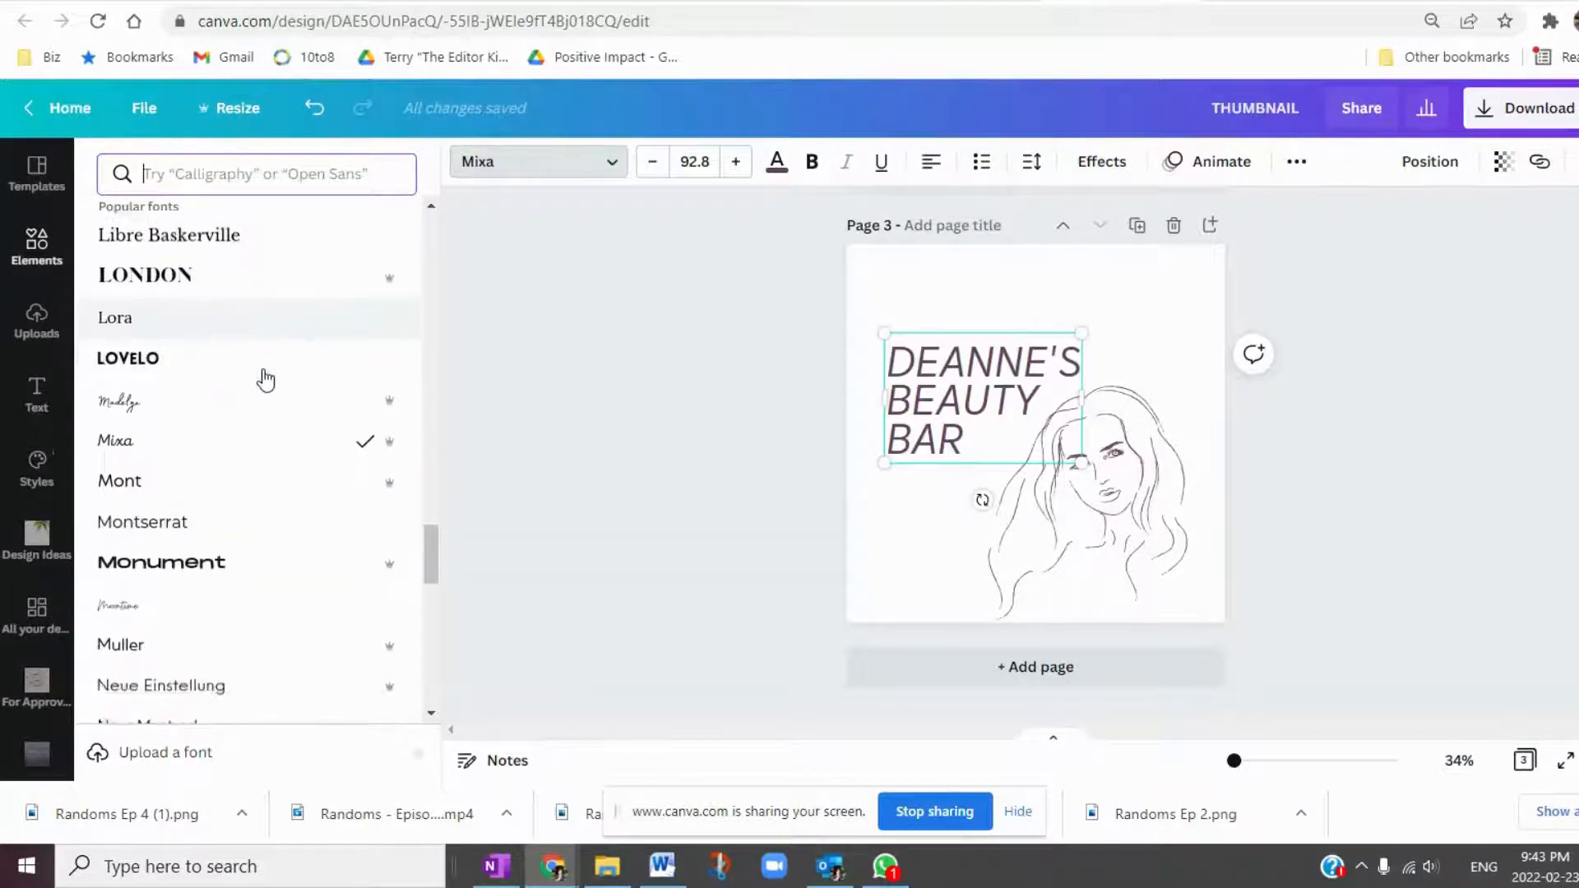
pyautogui.scroll(-3, 265, 380)
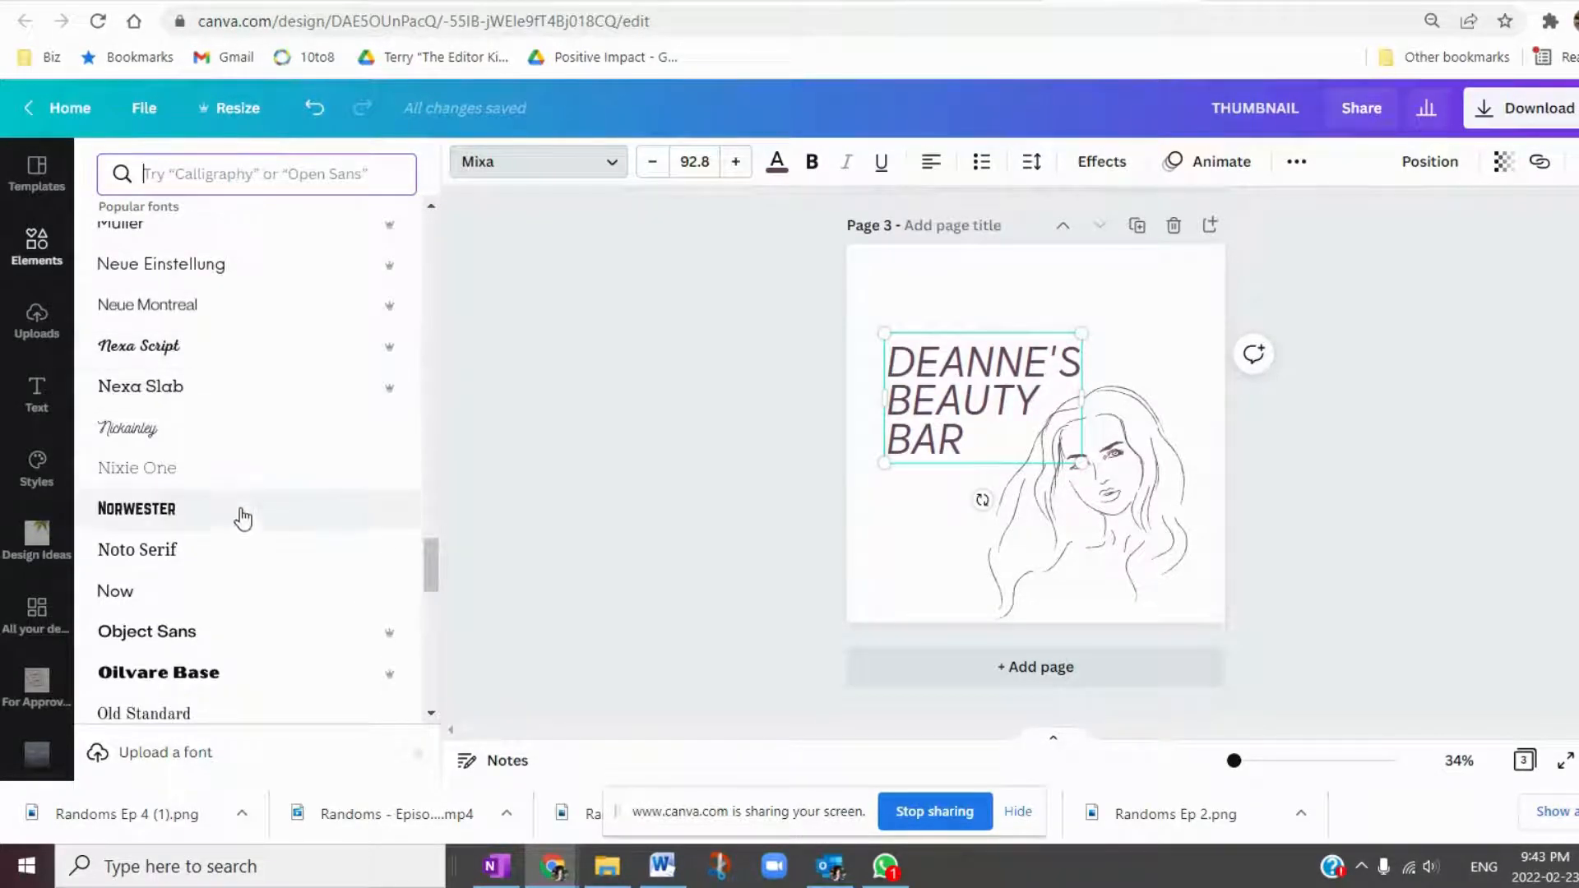
pyautogui.scroll(-8, 239, 518)
pyautogui.scroll(-4, 238, 615)
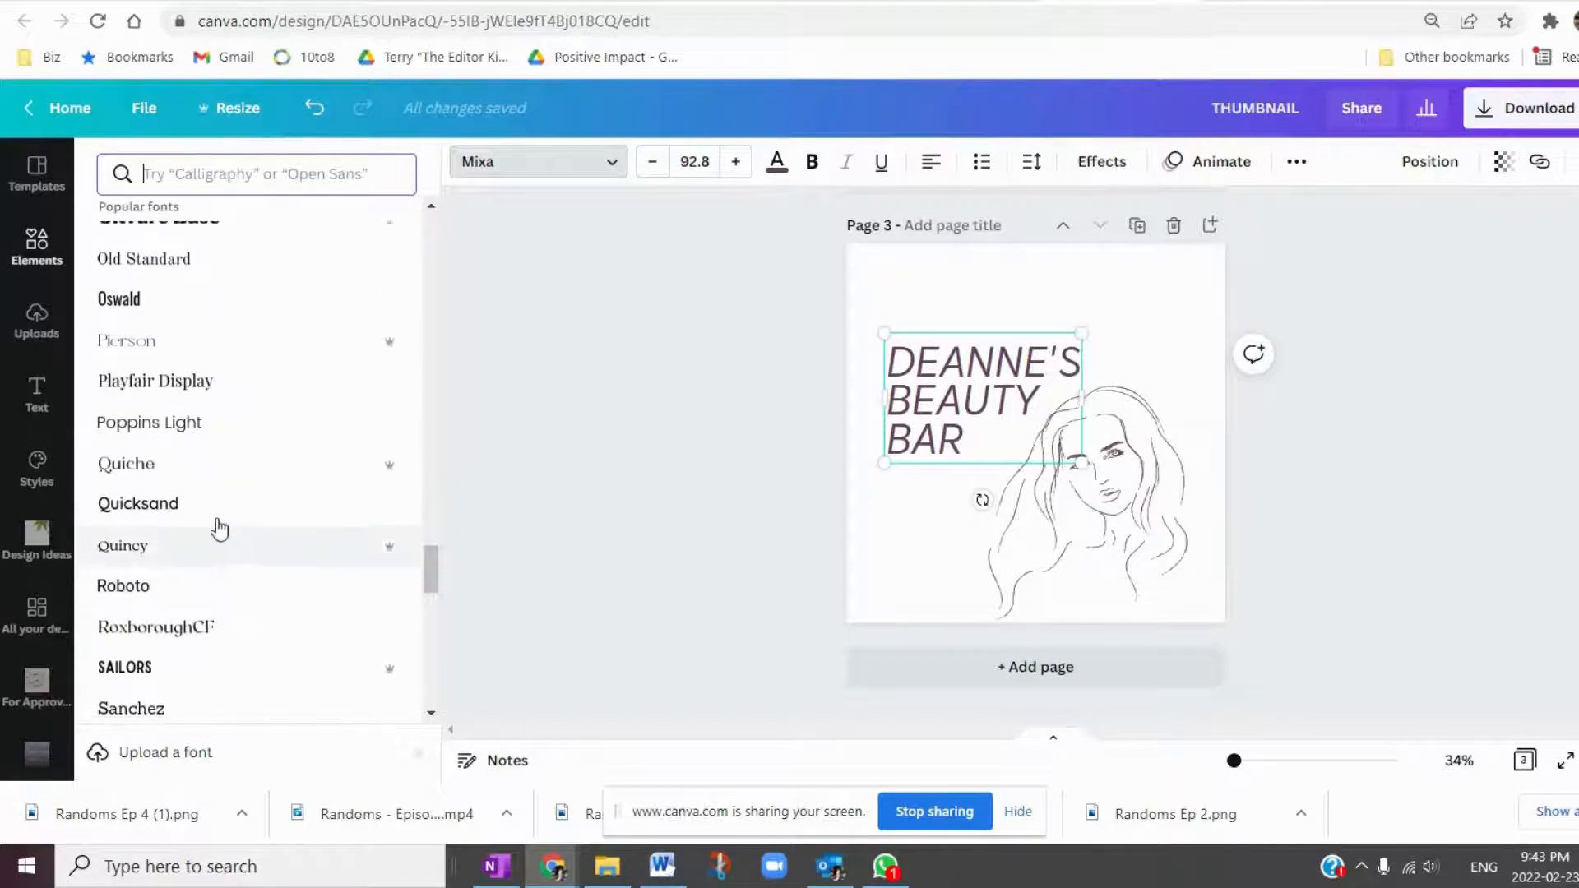
pyautogui.click(198, 473)
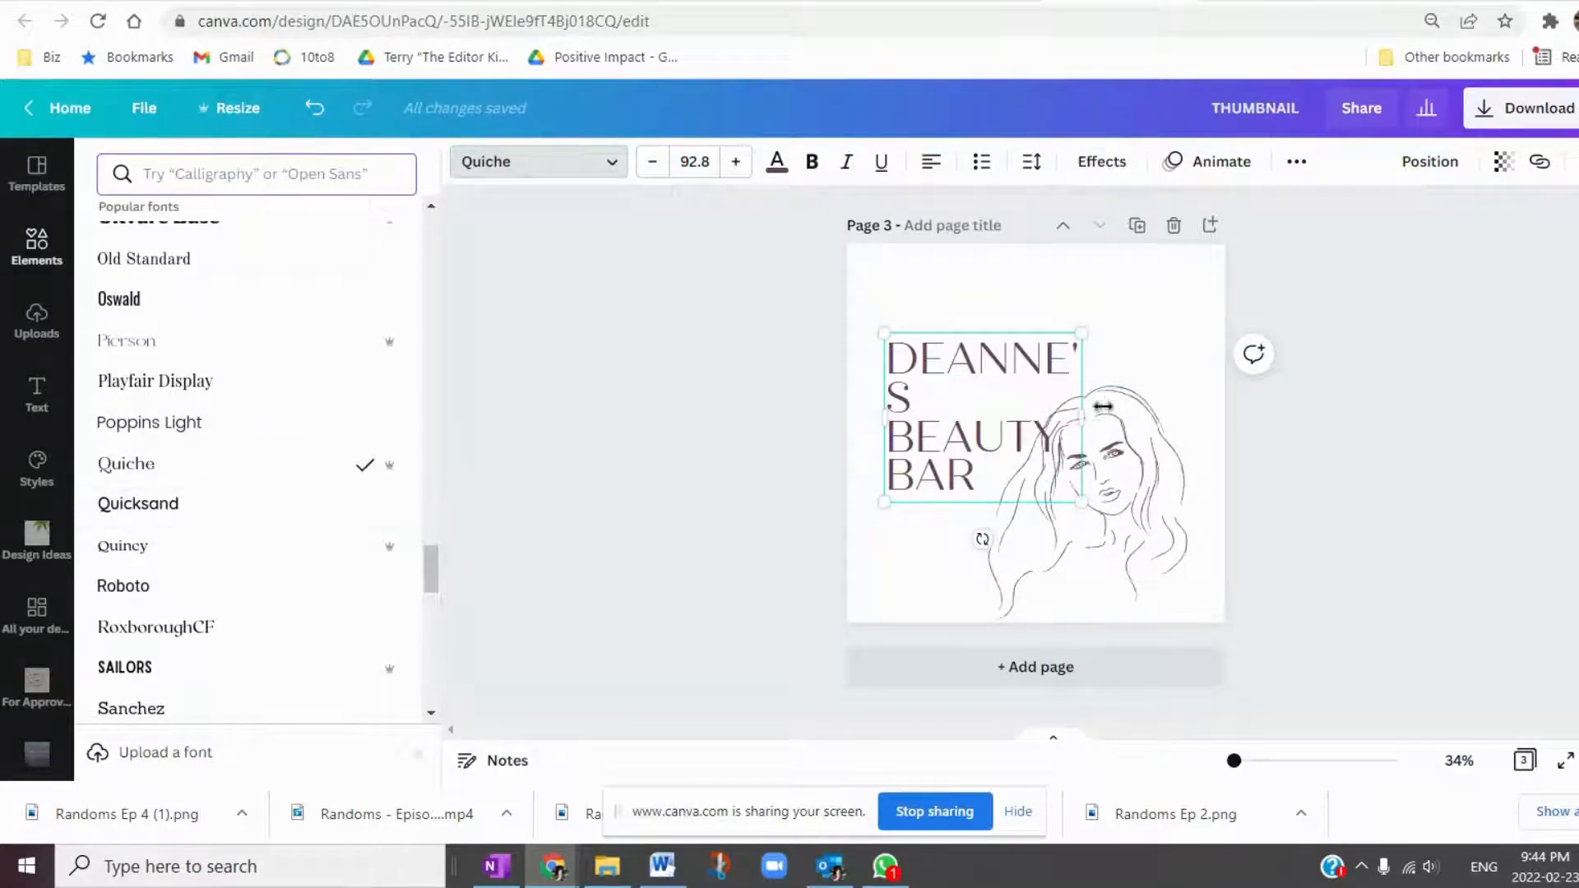
# Reduce the text size to 81.8 so that DEANNE'S fits on a single line.
pyautogui.click(653, 162)
pyautogui.click(653, 162)
pyautogui.click(652, 162)
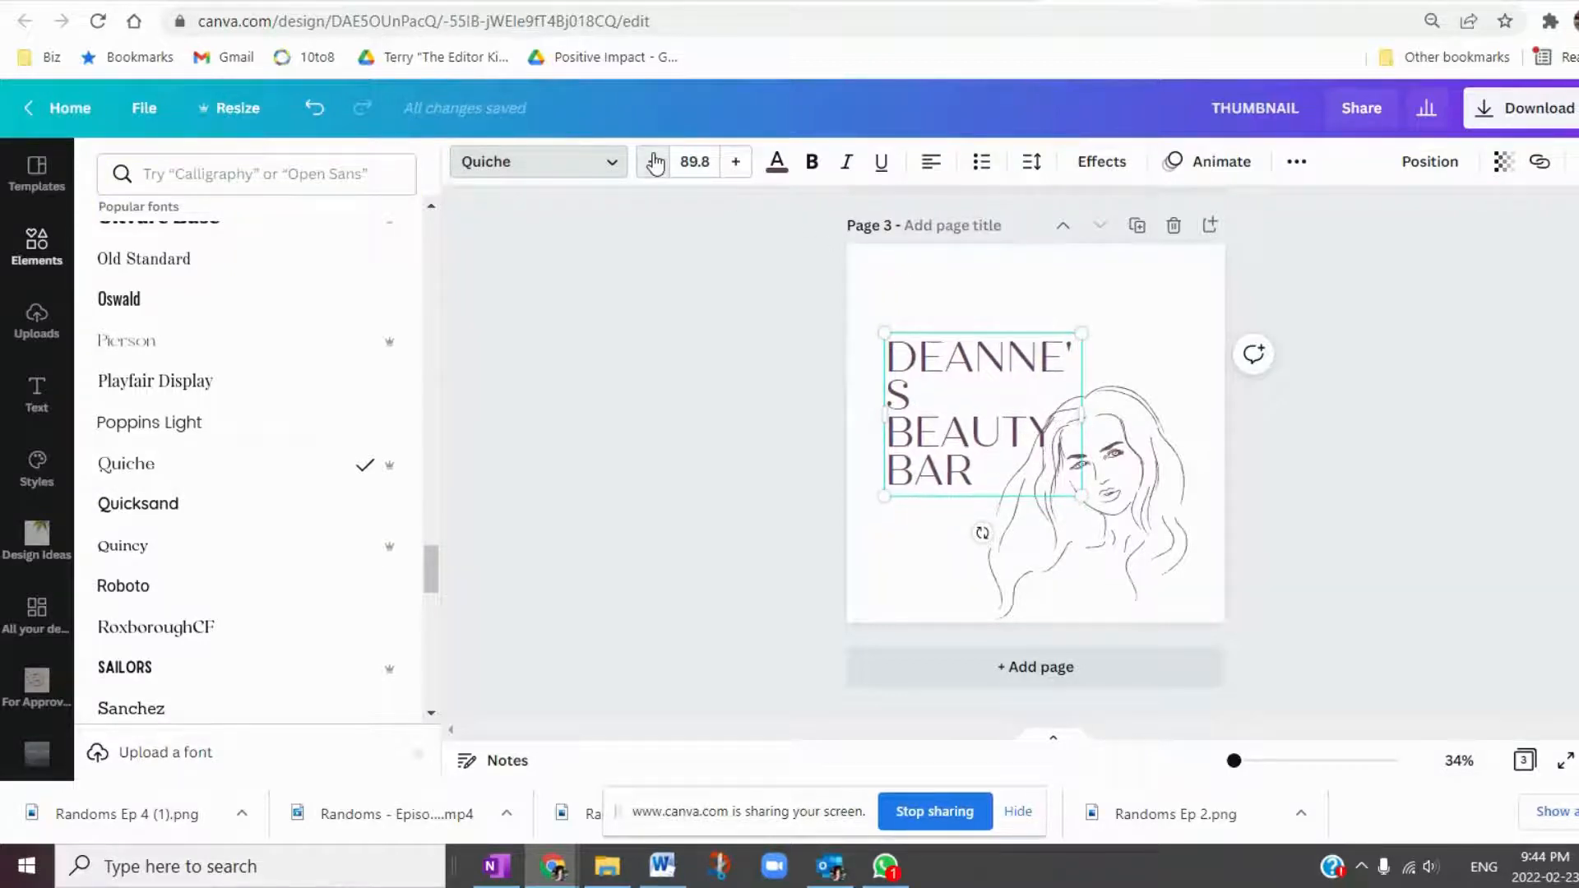
pyautogui.click(653, 162)
pyautogui.click(653, 162)
pyautogui.click(652, 162)
pyautogui.click(653, 162)
pyautogui.click(653, 162)
pyautogui.click(653, 162)
pyautogui.click(653, 162)
pyautogui.click(652, 162)
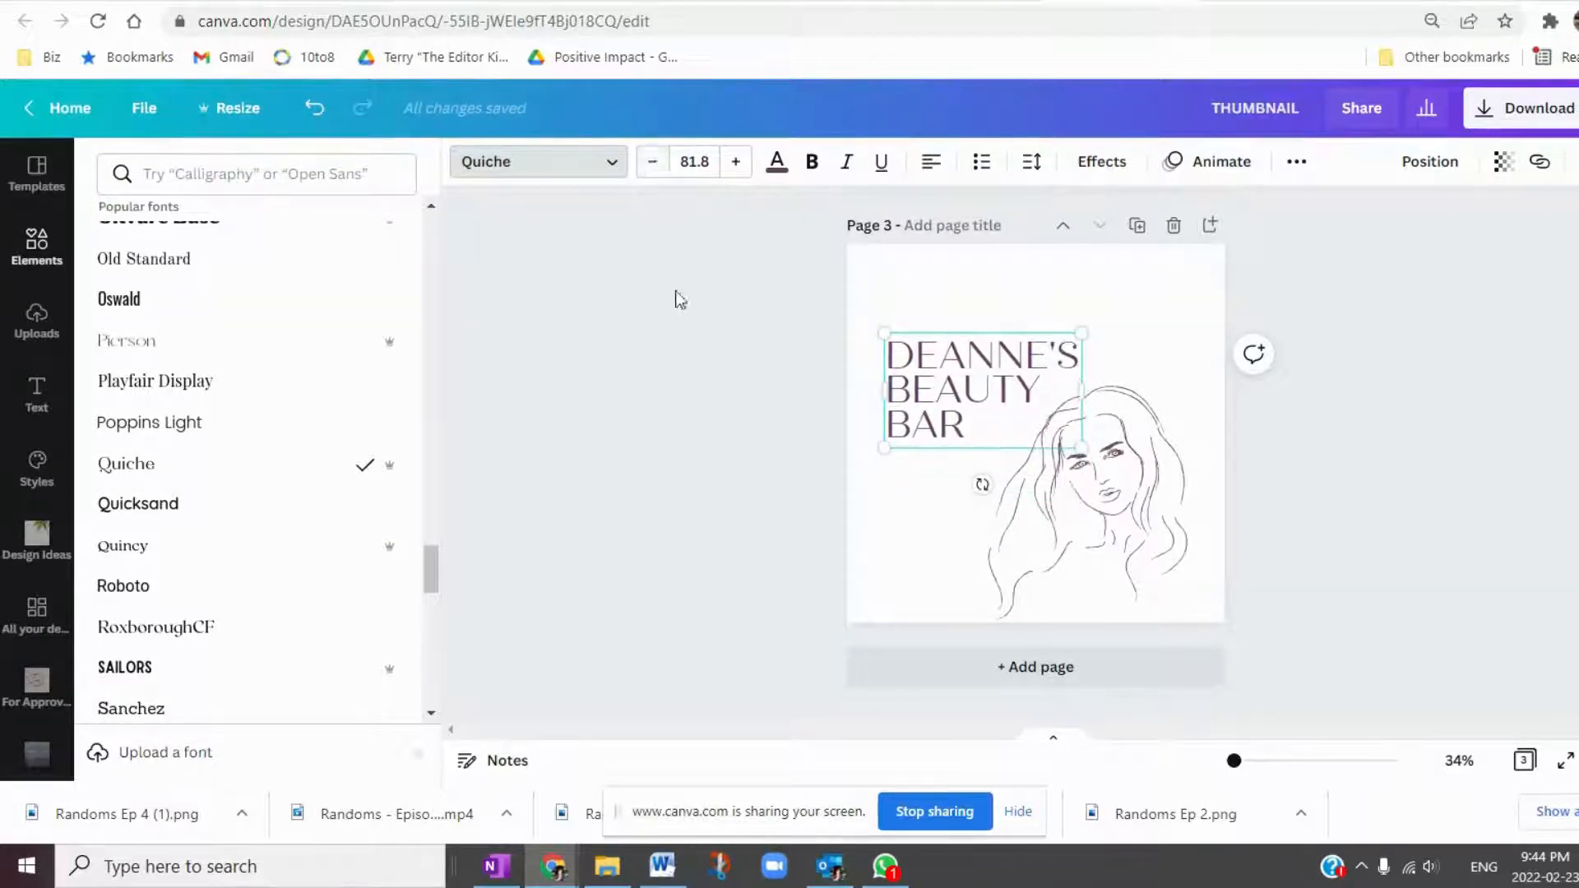
# Restyle the text in the Beast font with a line break after DEANNE'S, and enlarge it to about size 126.
pyautogui.scroll(-4, 234, 605)
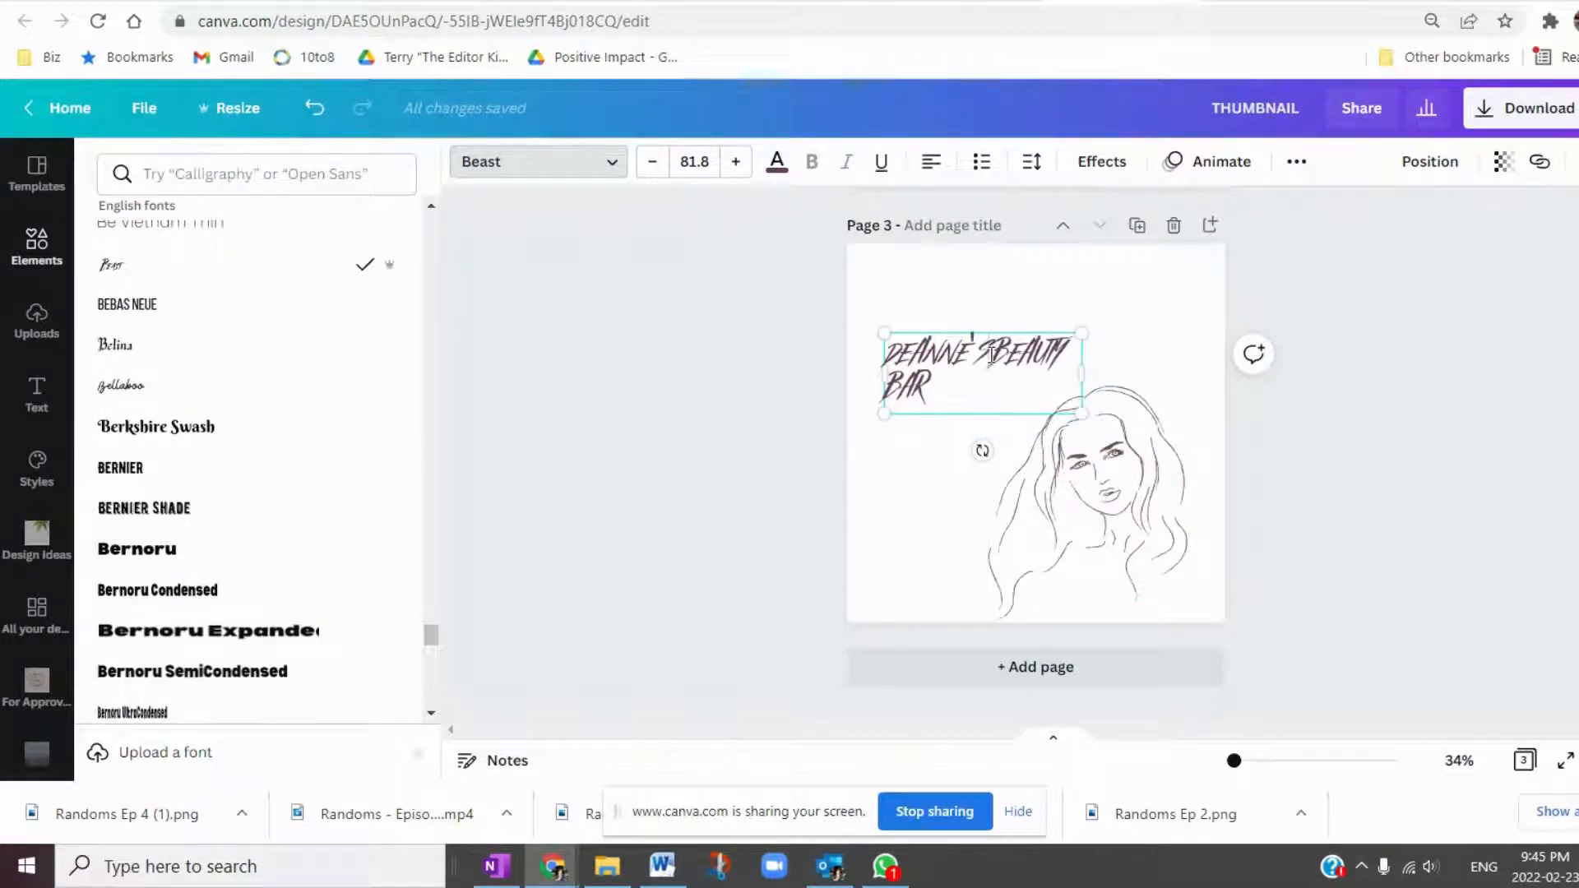
pyautogui.press('Return')
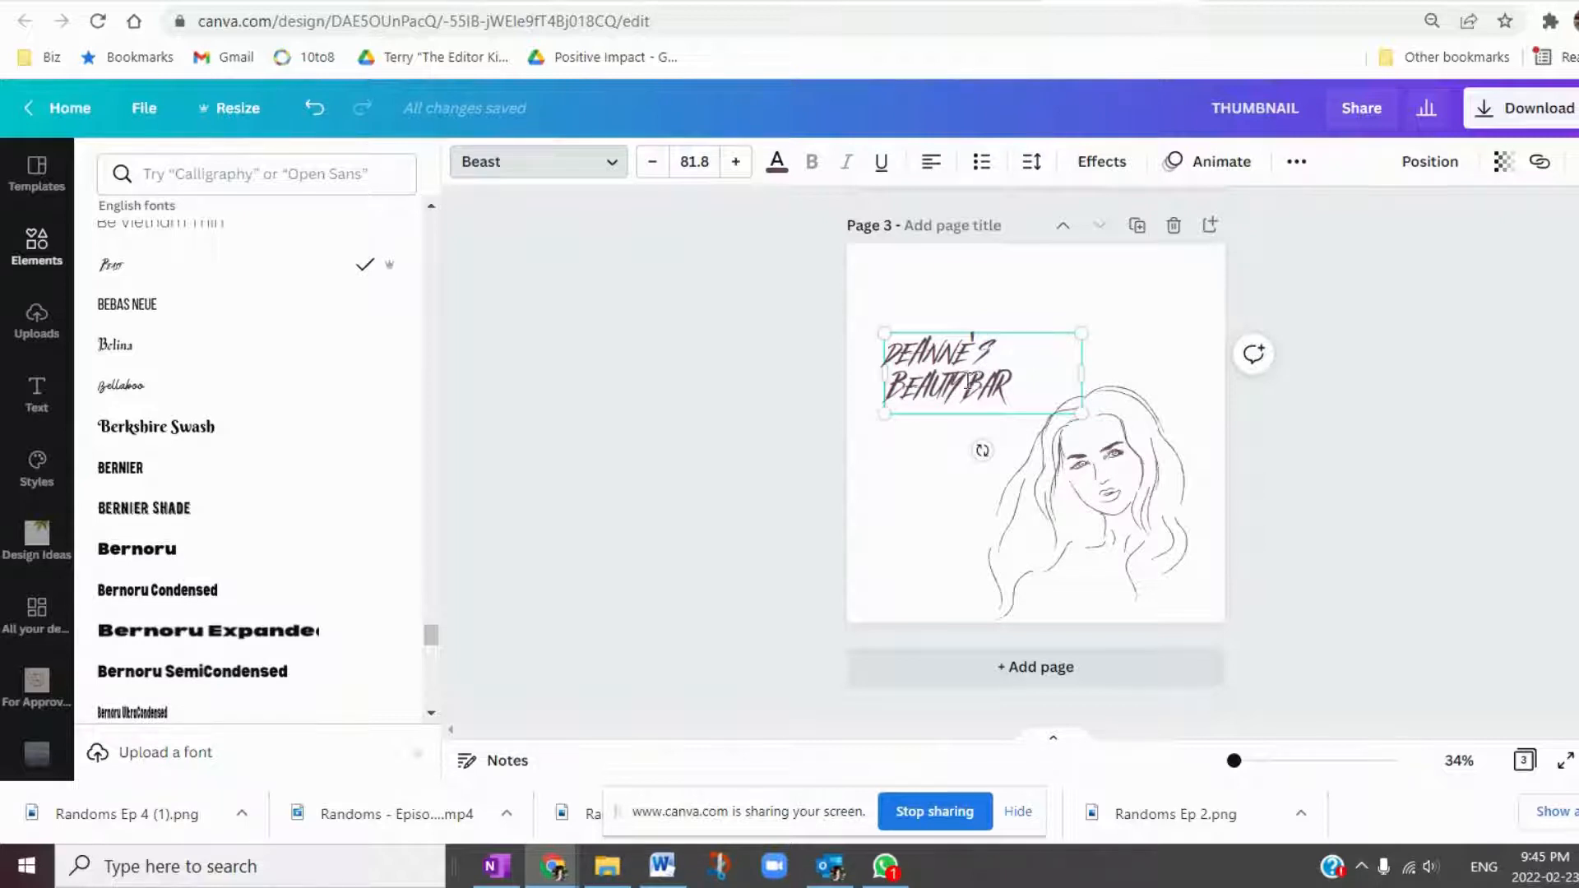
pyautogui.press('Escape')
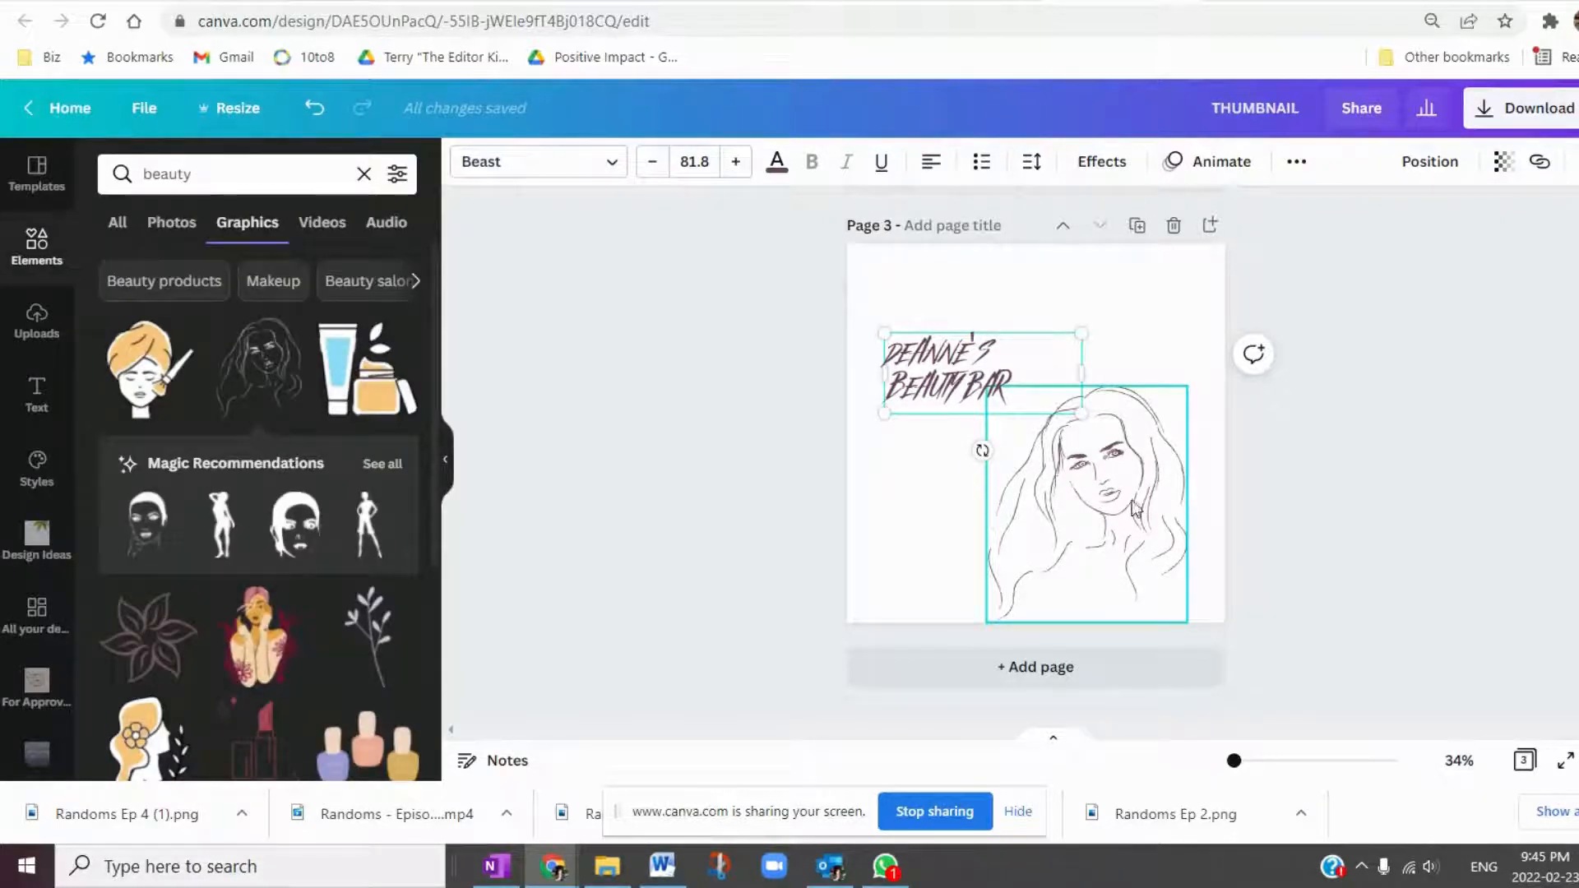
pyautogui.moveTo(1174, 309); pyautogui.dragTo(1188, 299)
# Search the graphics for "tattoo" and delete the woman line drawing from the page.
pyautogui.click(1110, 489)
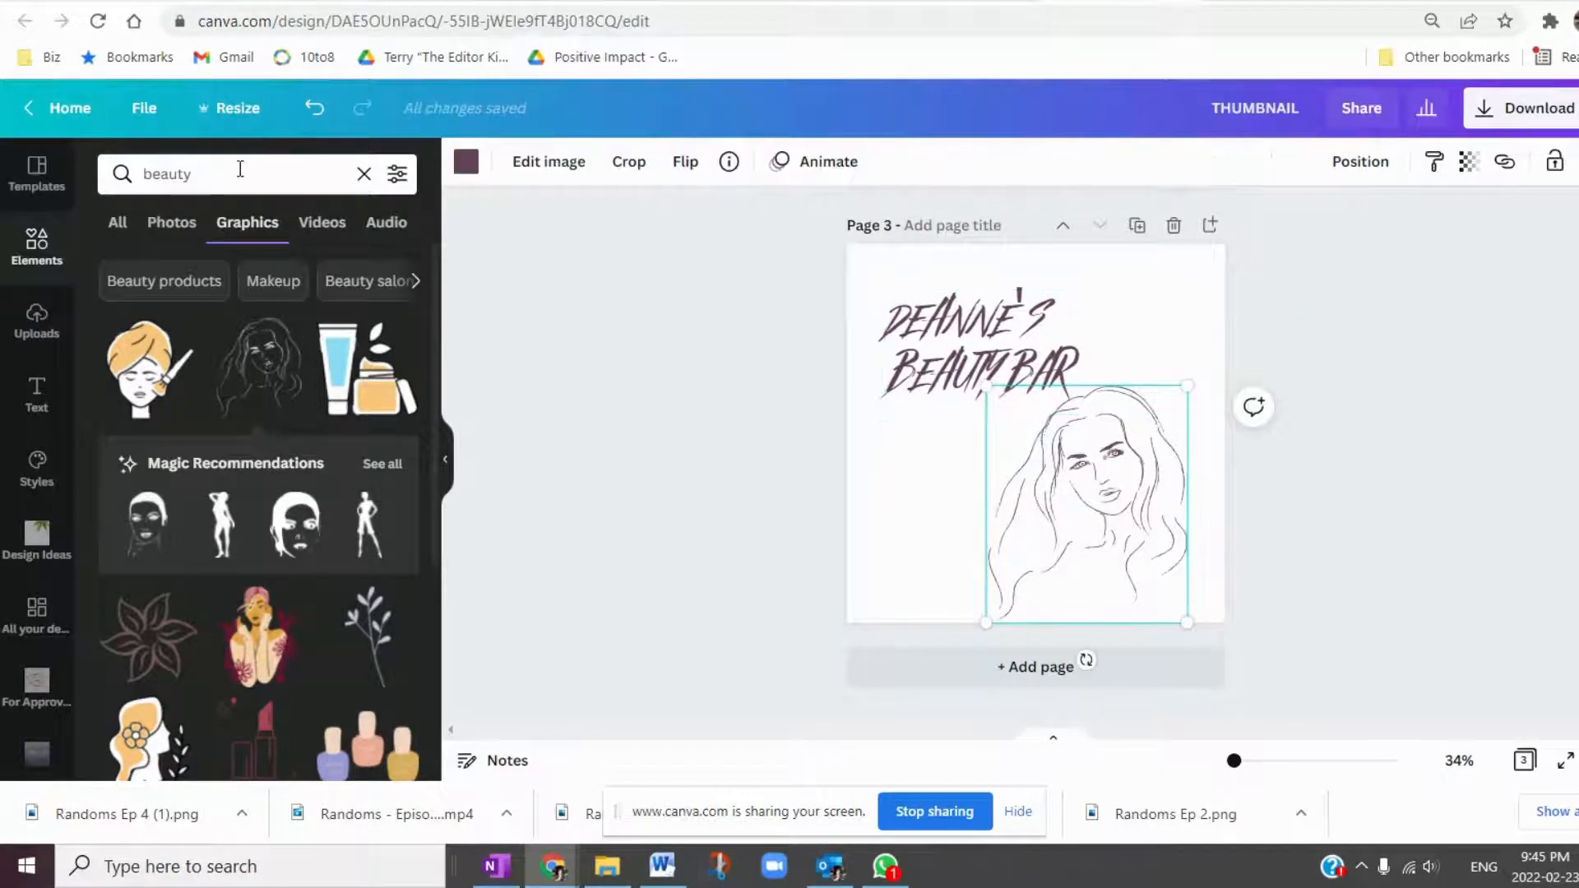
pyautogui.moveTo(239, 173); pyautogui.dragTo(107, 173)
pyautogui.write('tattoo')
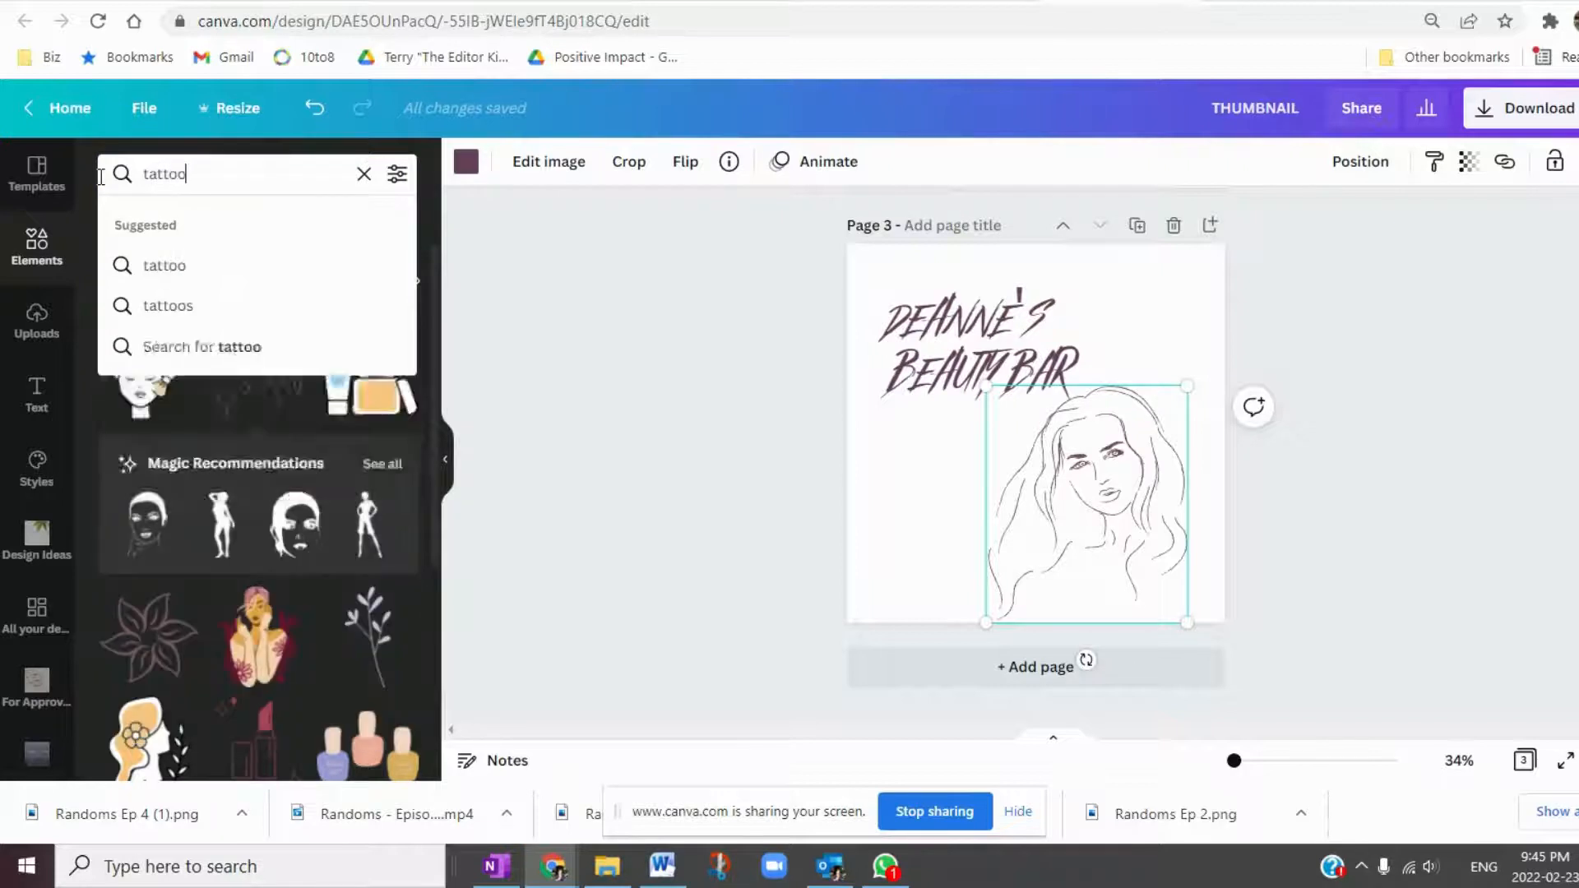
pyautogui.press('Return')
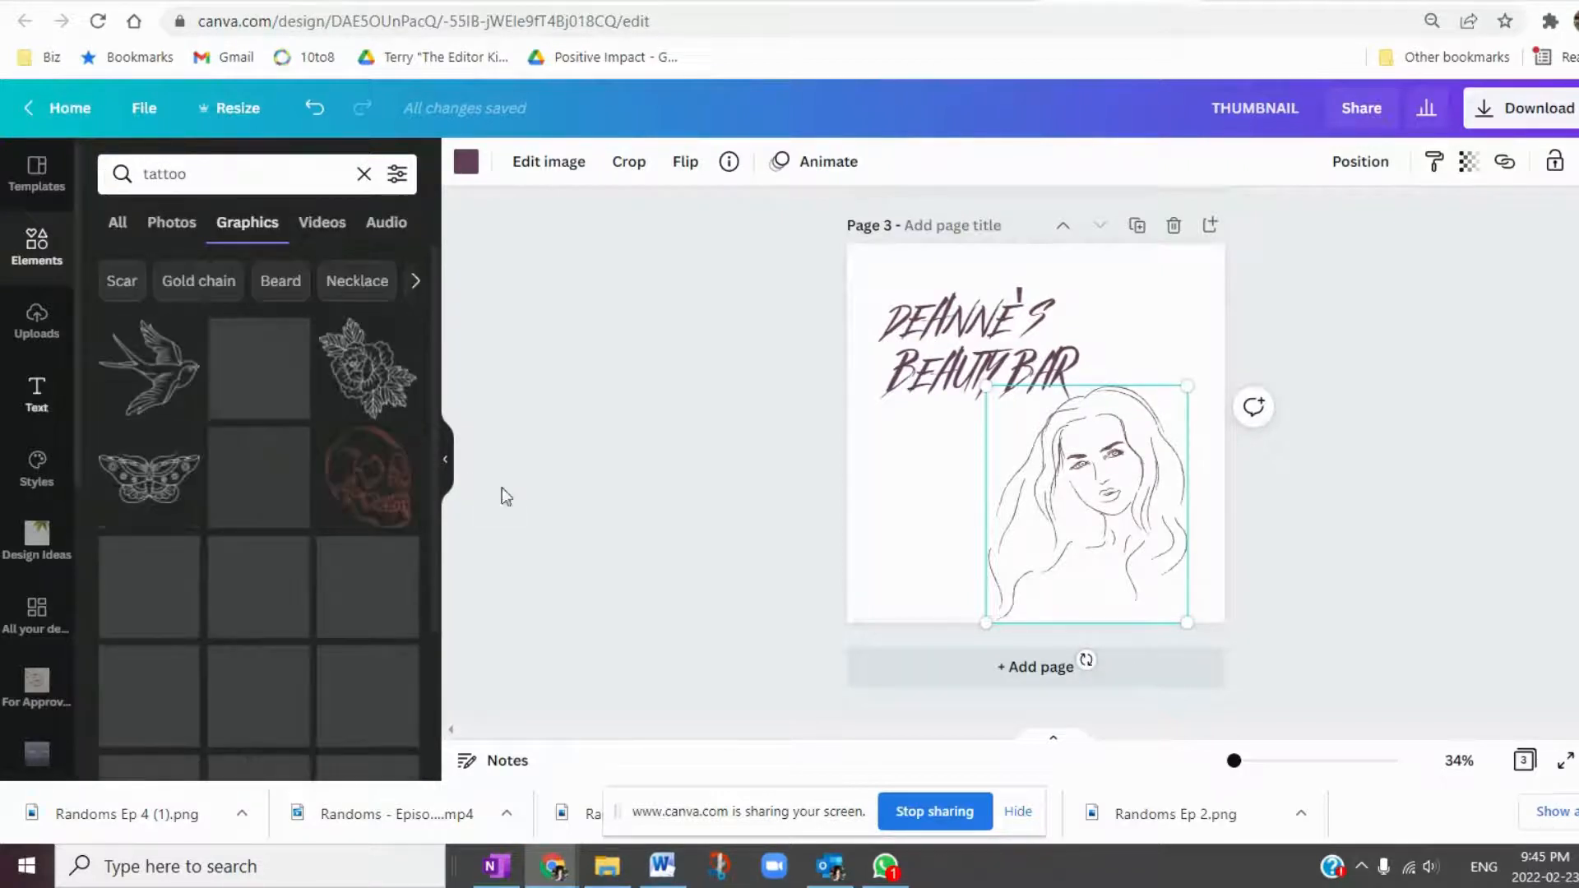
pyautogui.press('Delete')
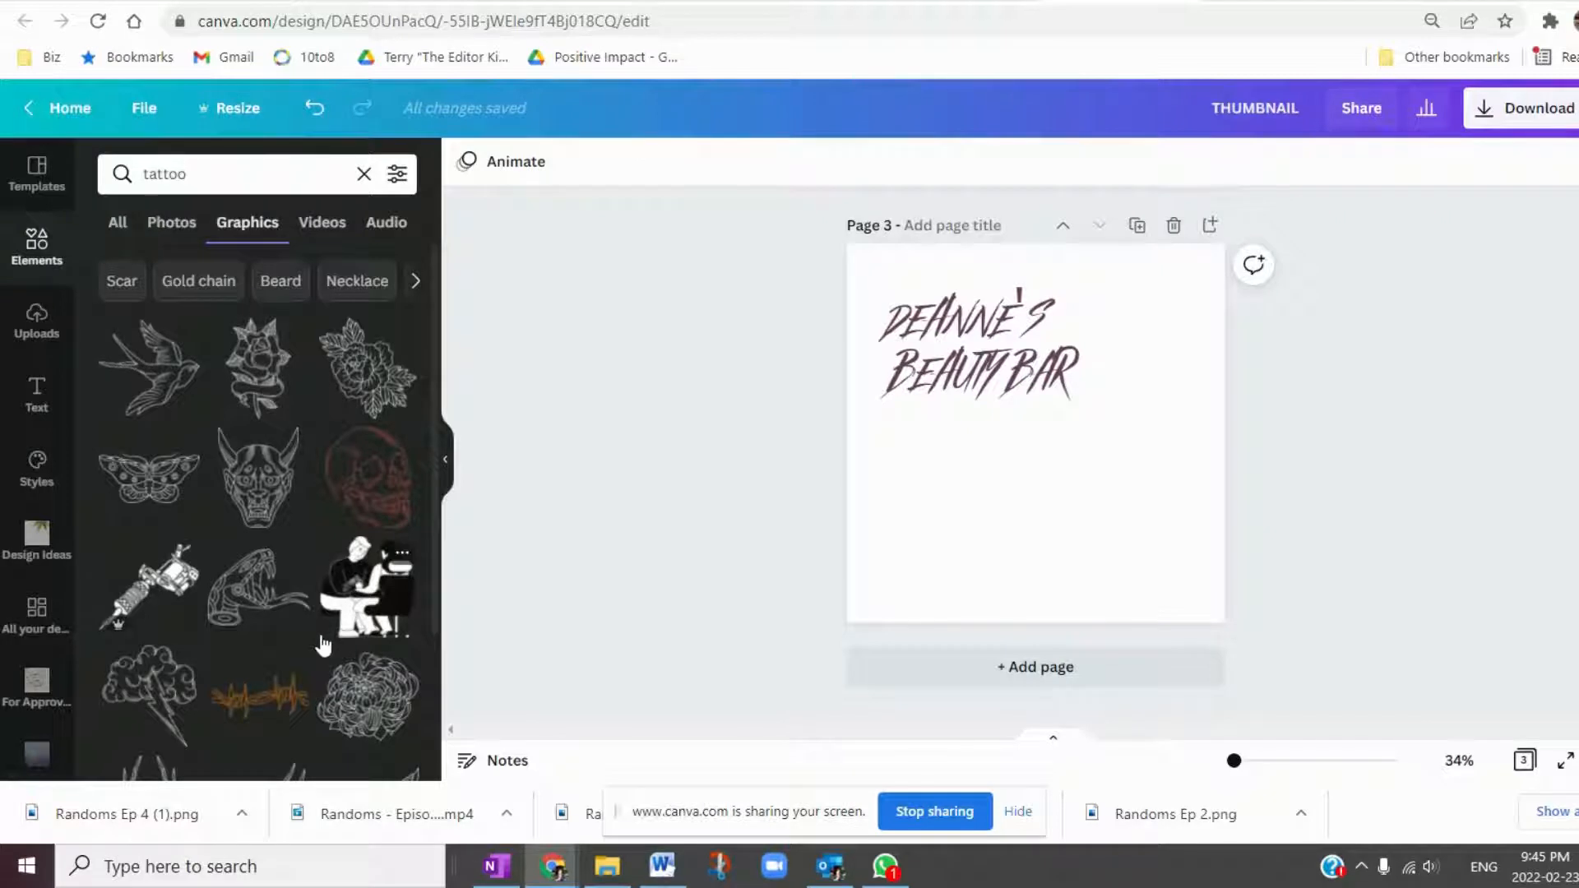
# Insert the chrysanthemum line drawing from the tattoo graphics and enlarge it toward the page's lower-right corner.
pyautogui.scroll(-5, 323, 646)
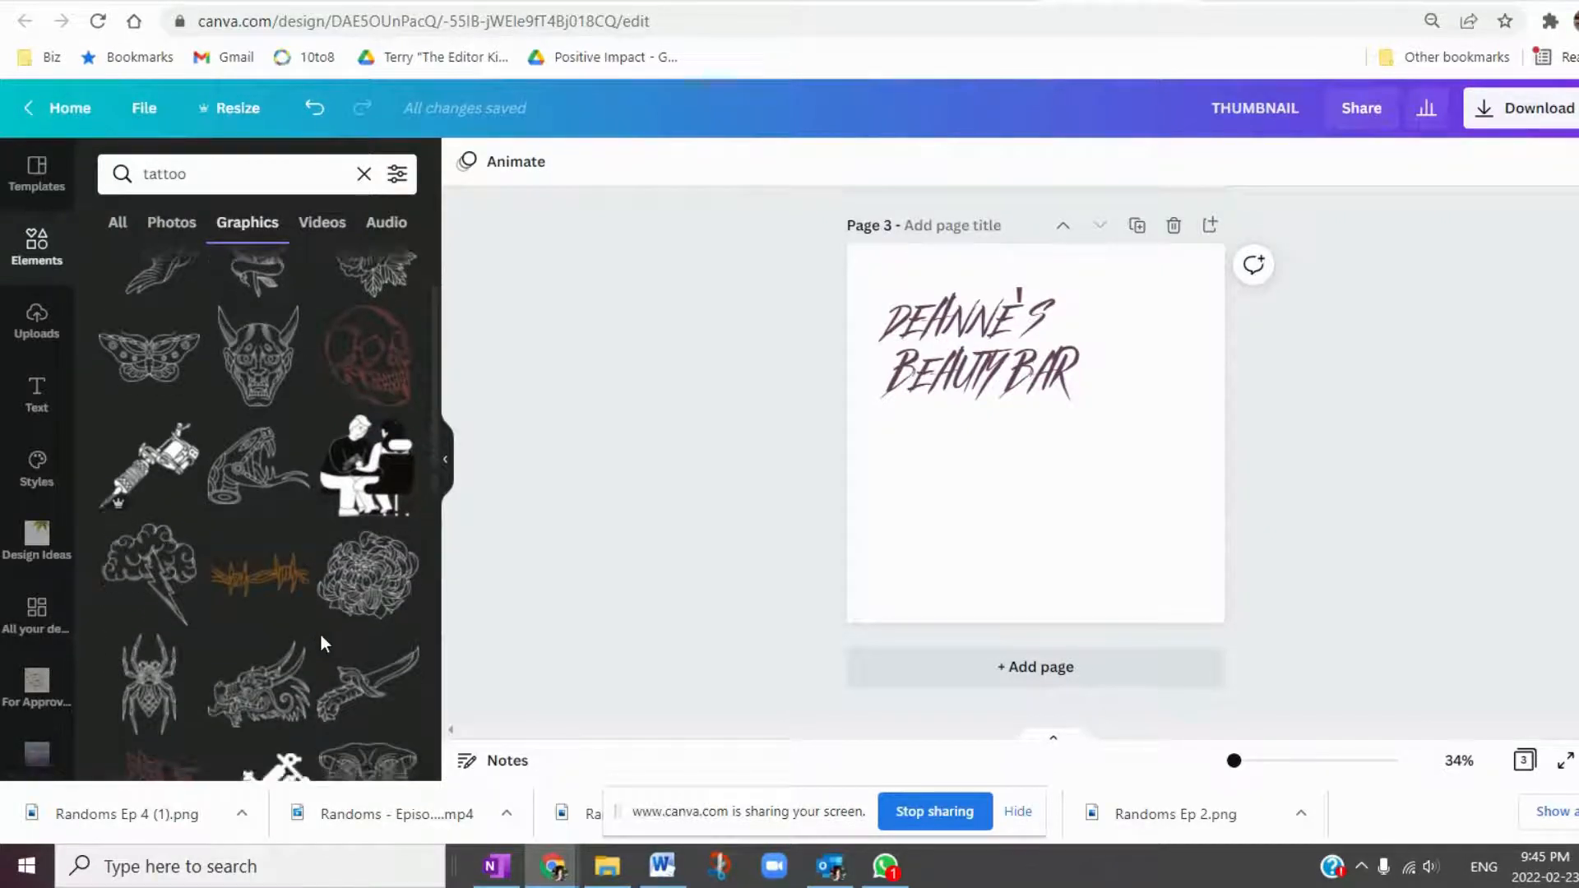
pyautogui.scroll(-5, 316, 530)
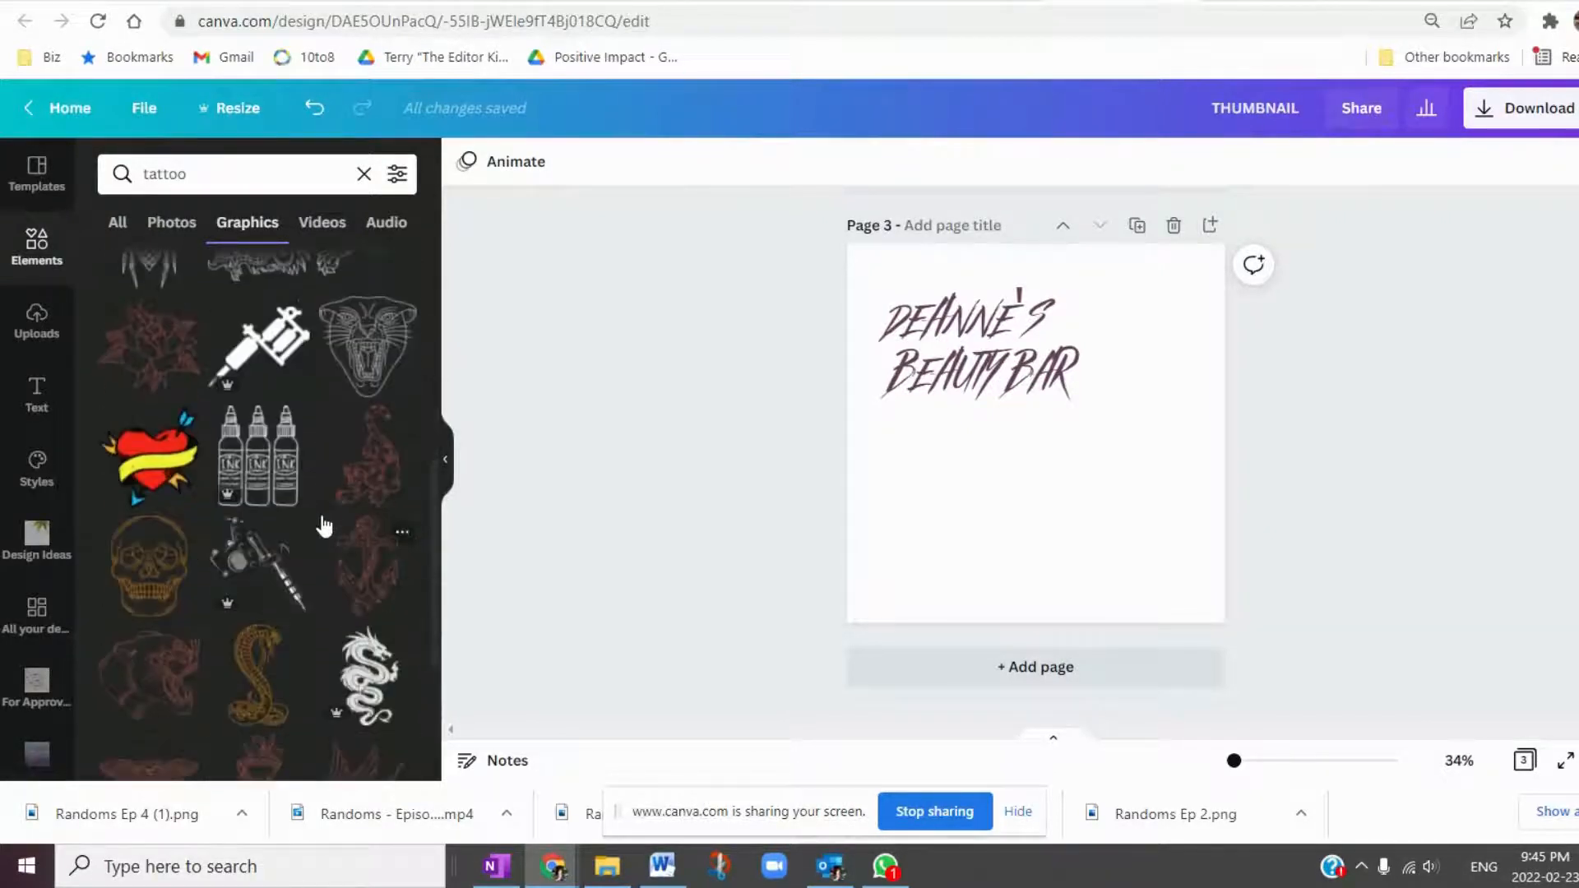
pyautogui.scroll(-2, 325, 525)
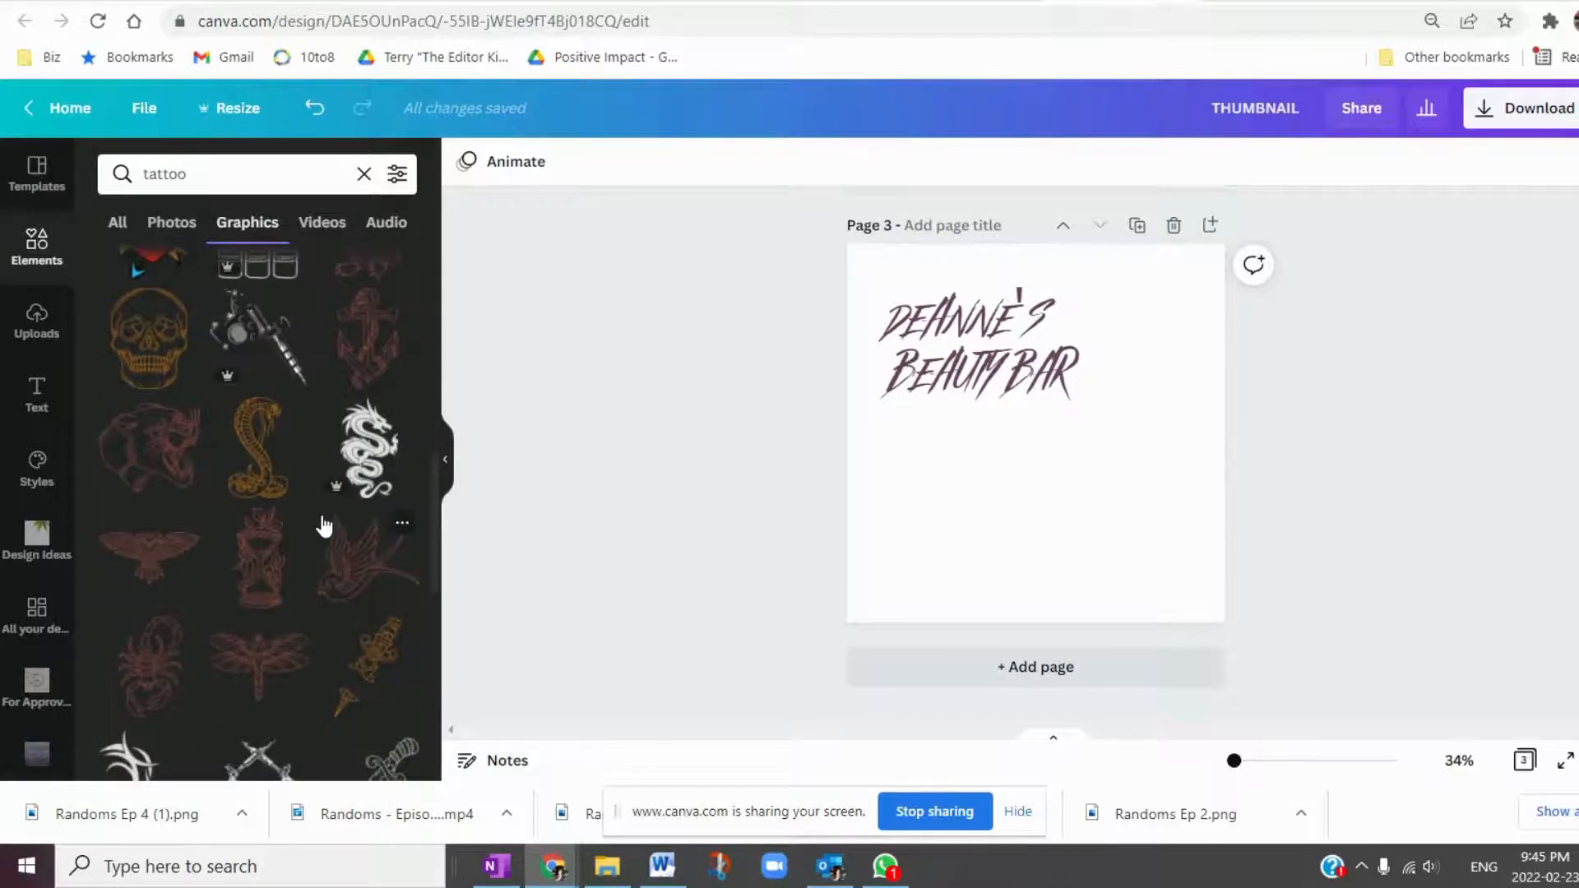
pyautogui.scroll(-3, 325, 526)
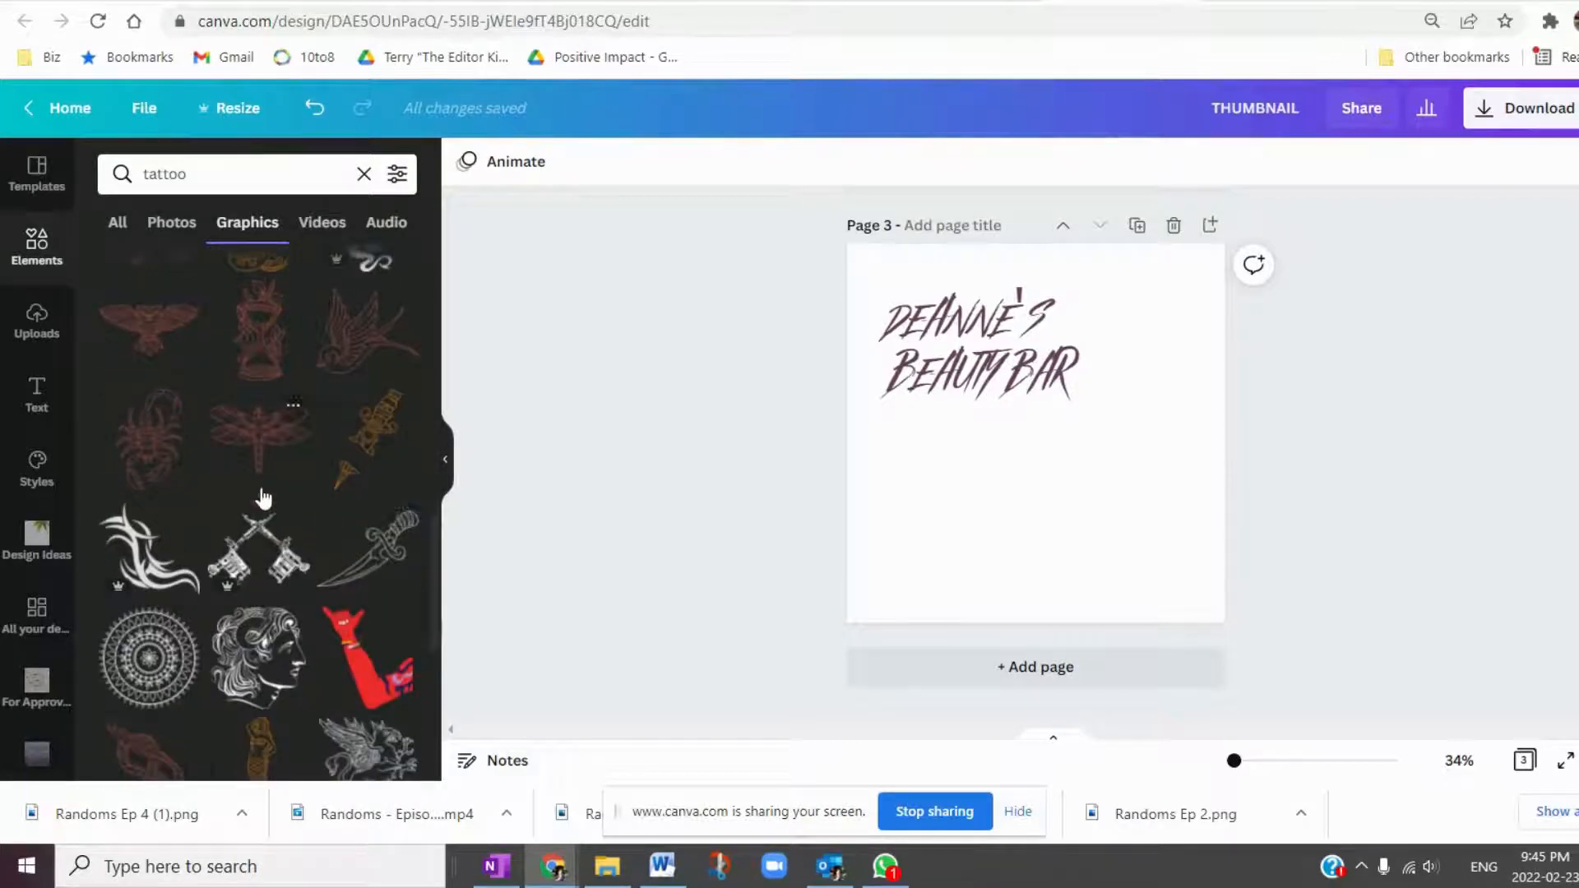
pyautogui.scroll(-5, 137, 598)
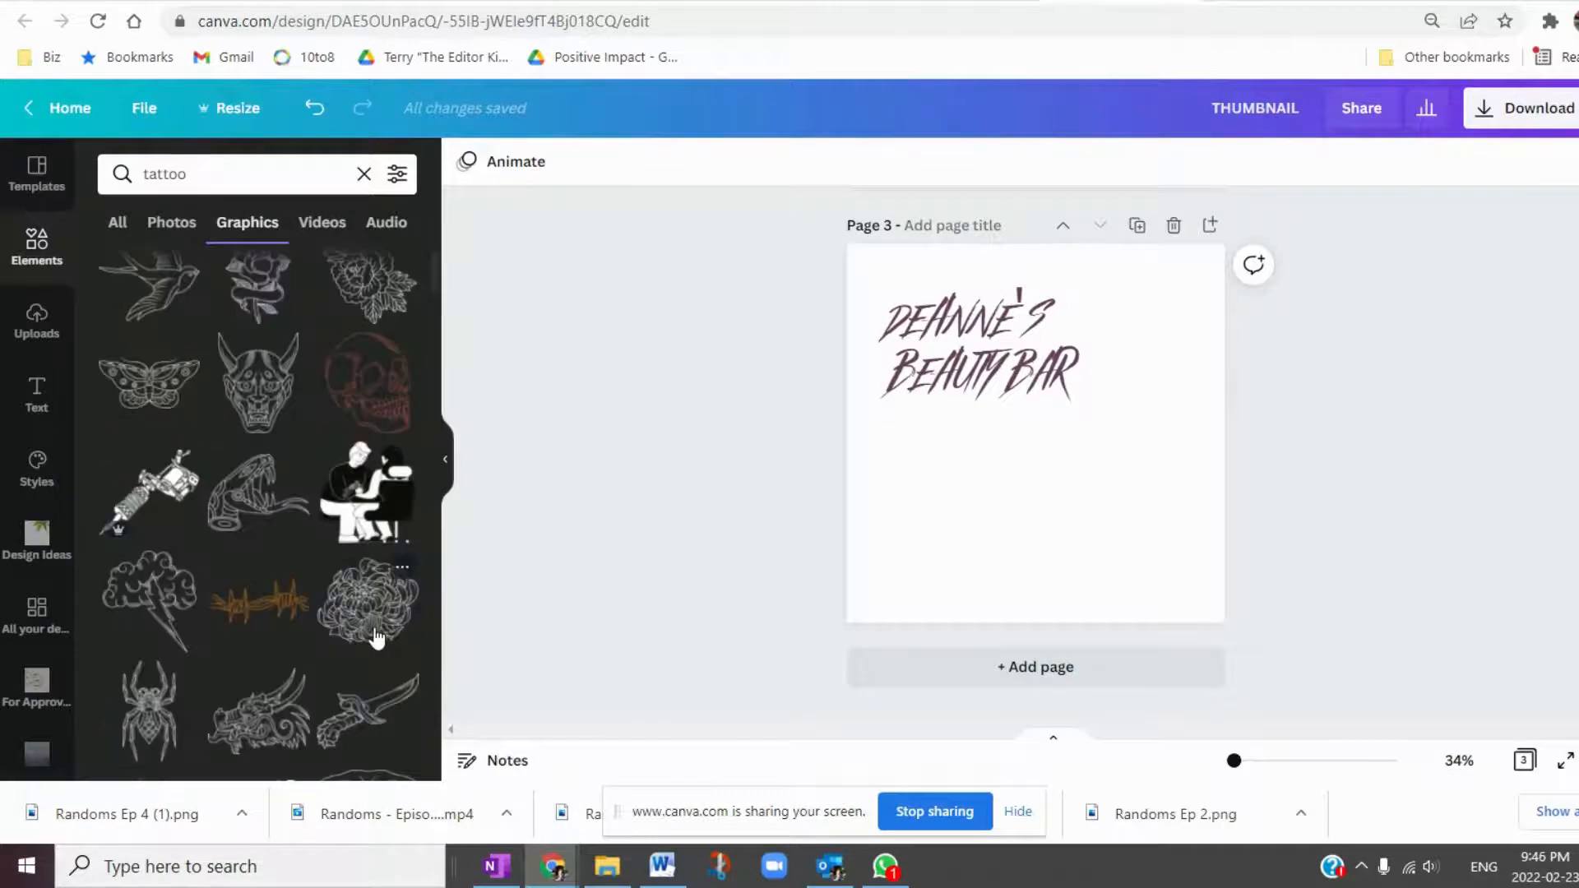
pyautogui.click(374, 633)
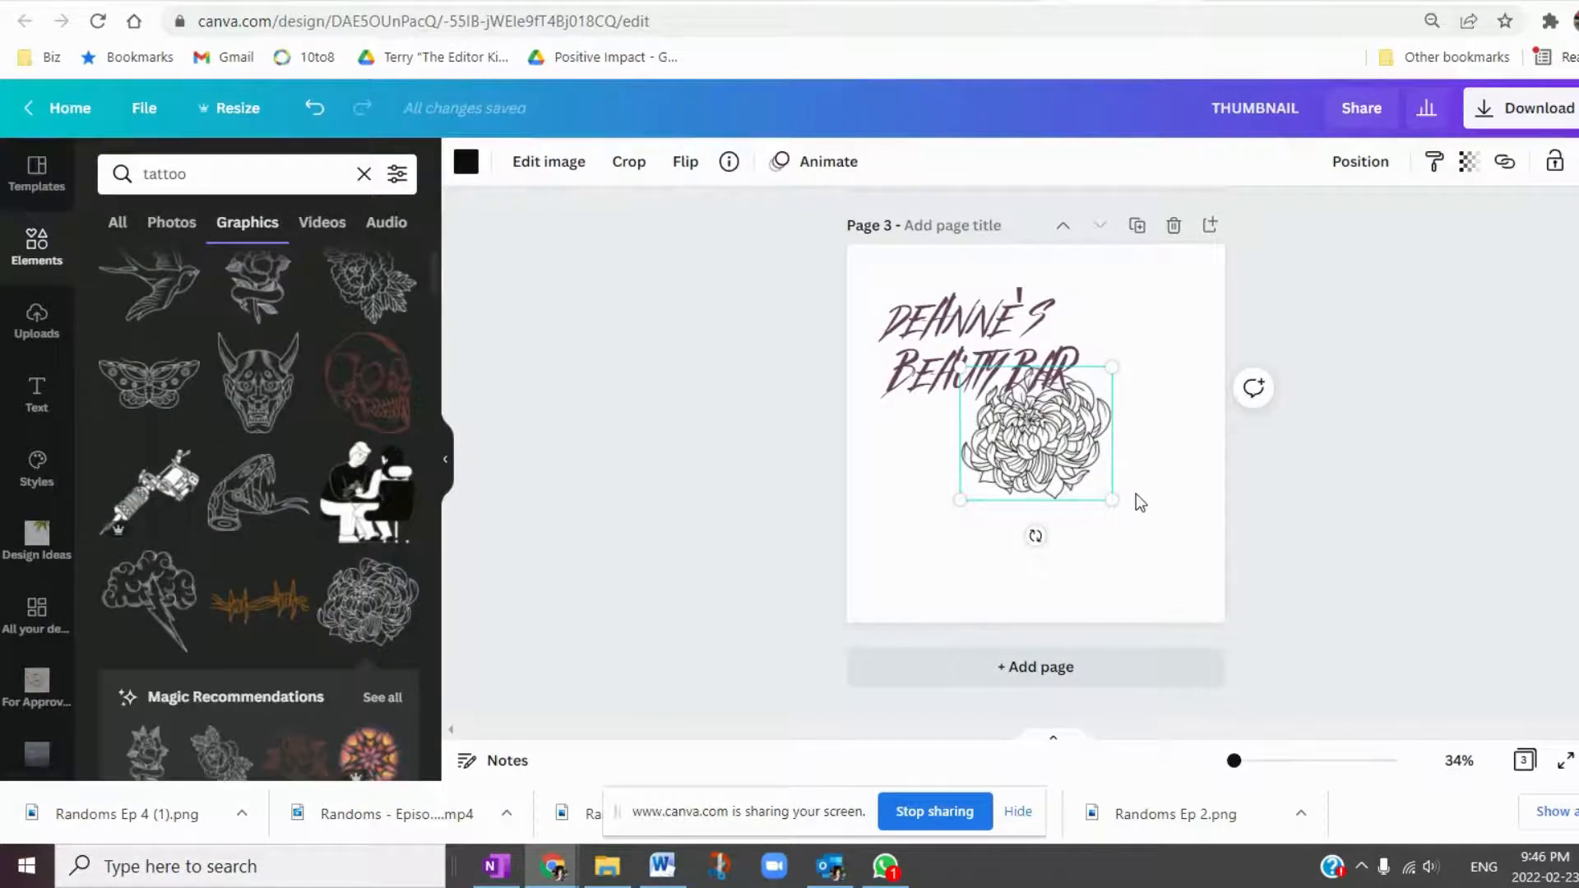
pyautogui.moveTo(1114, 496); pyautogui.dragTo(1181, 599)
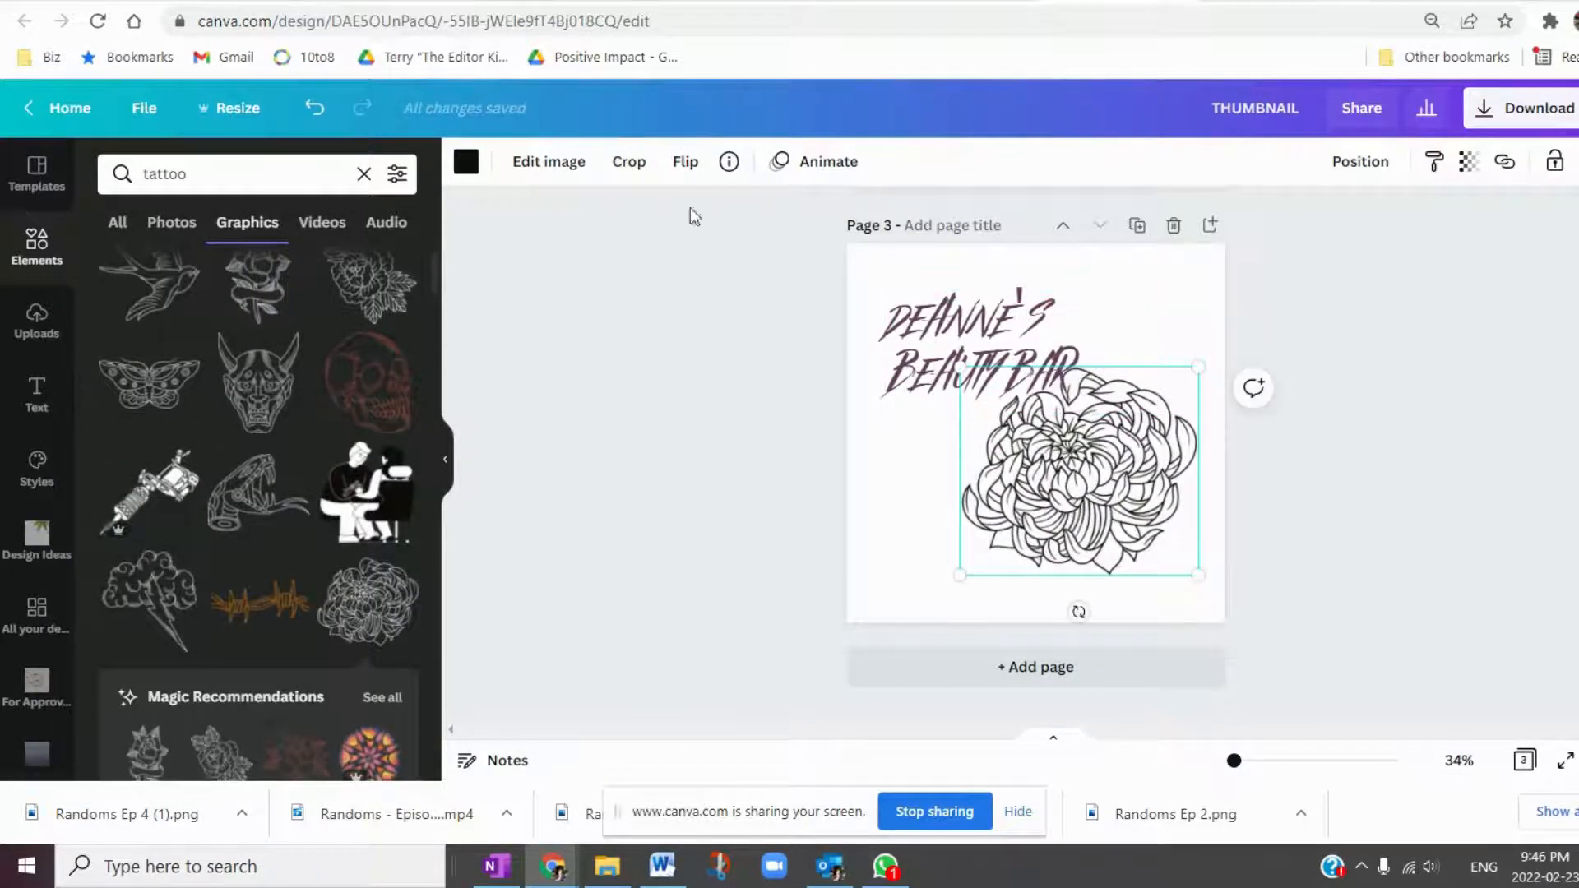
# Search the colors for "blue" and recolor the flower drawing with the dark blue from the Pop the Bubbles palette.
pyautogui.click(460, 167)
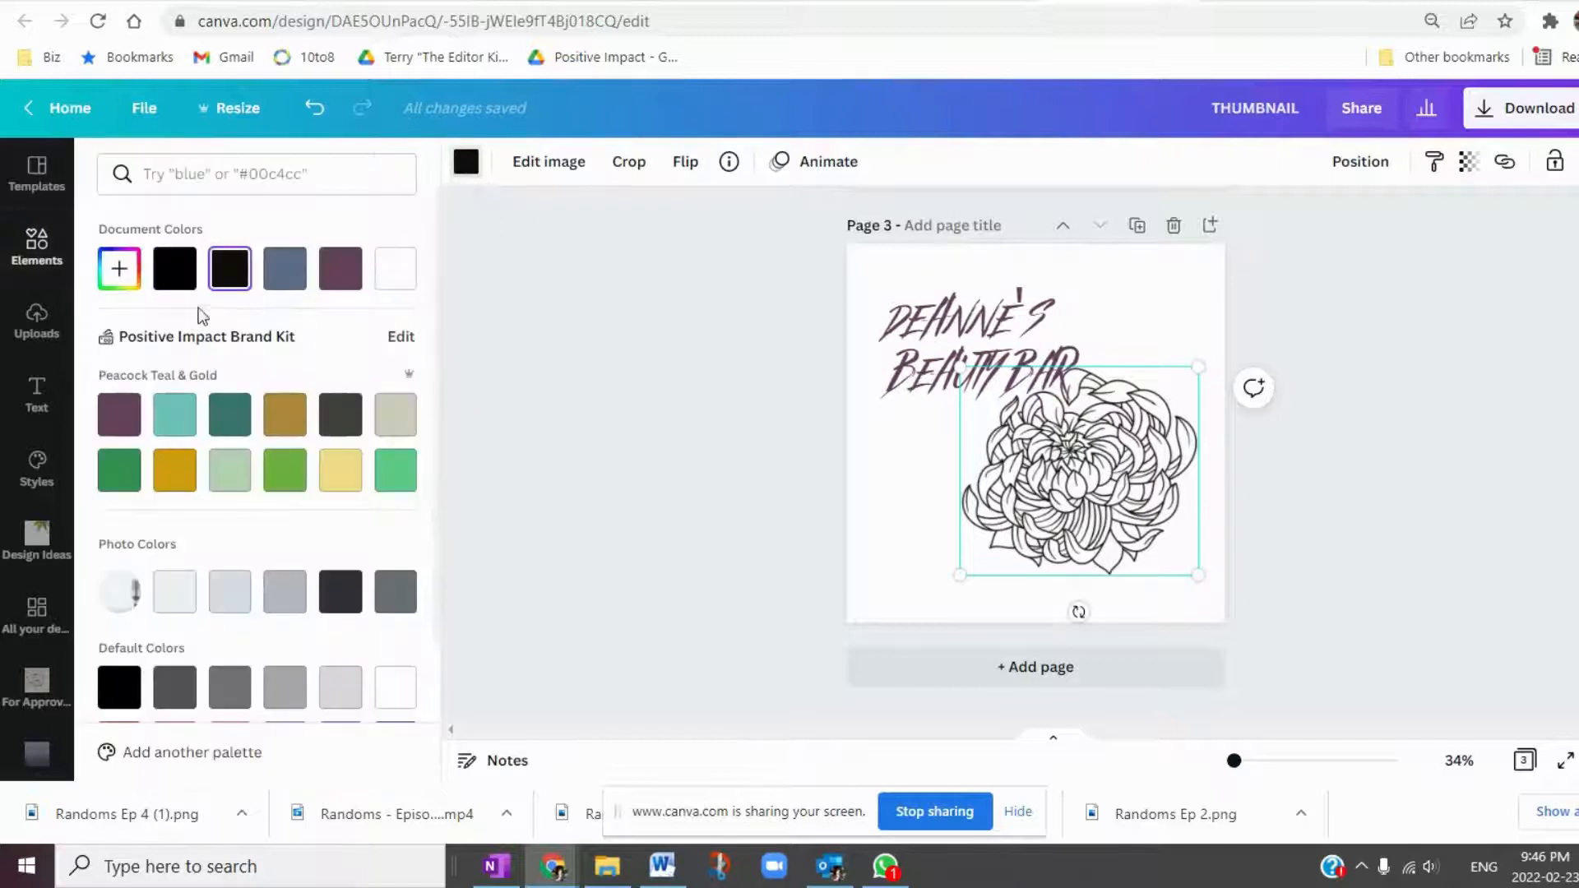
pyautogui.scroll(-3, 189, 636)
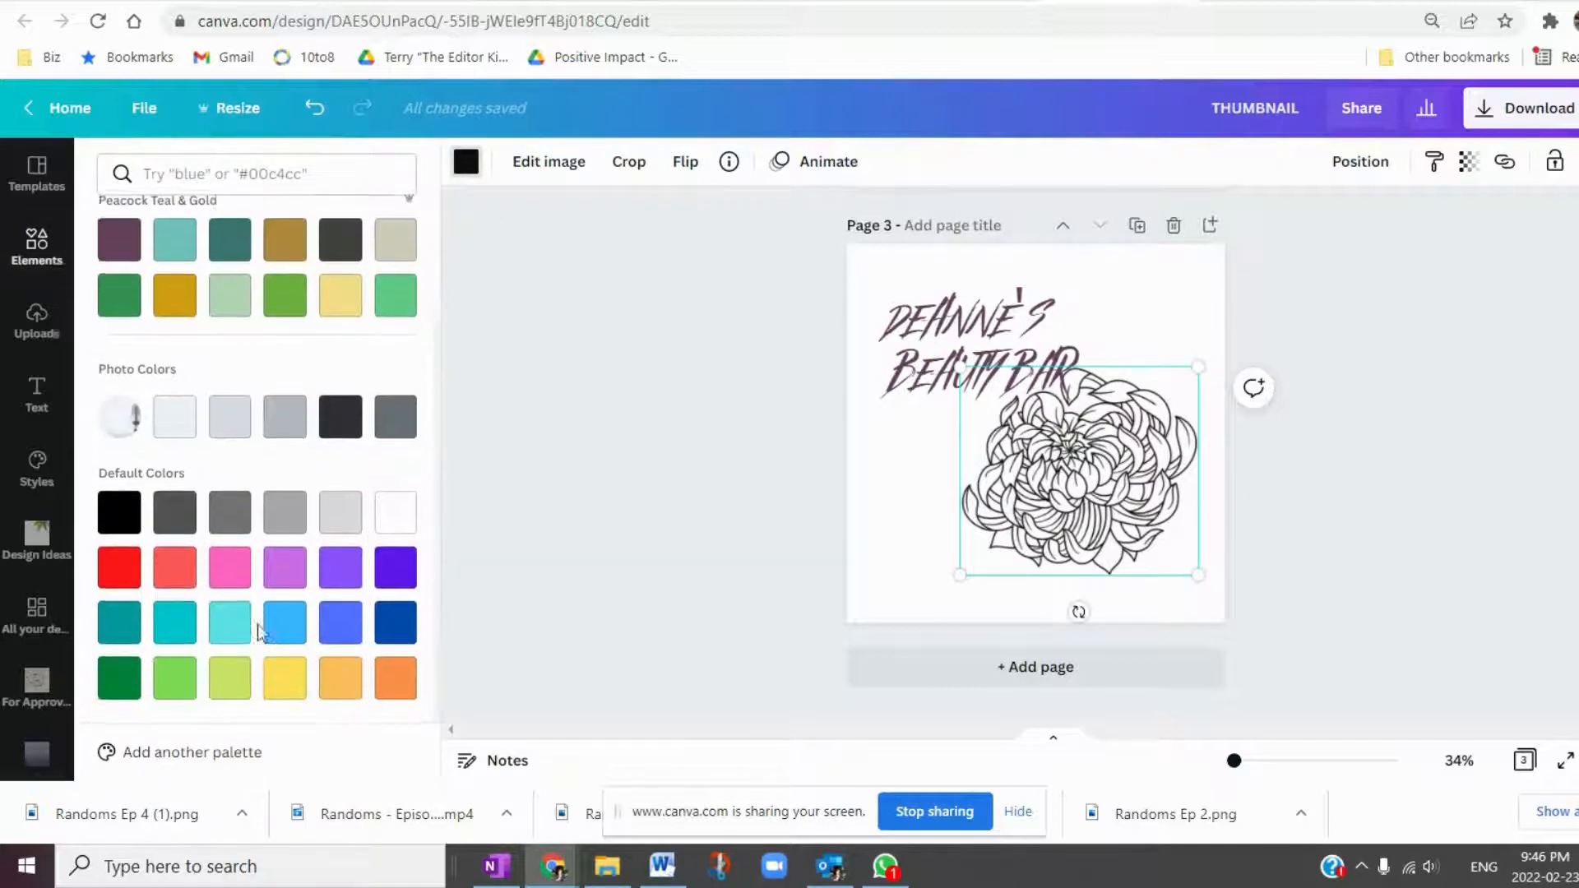
pyautogui.click(254, 180)
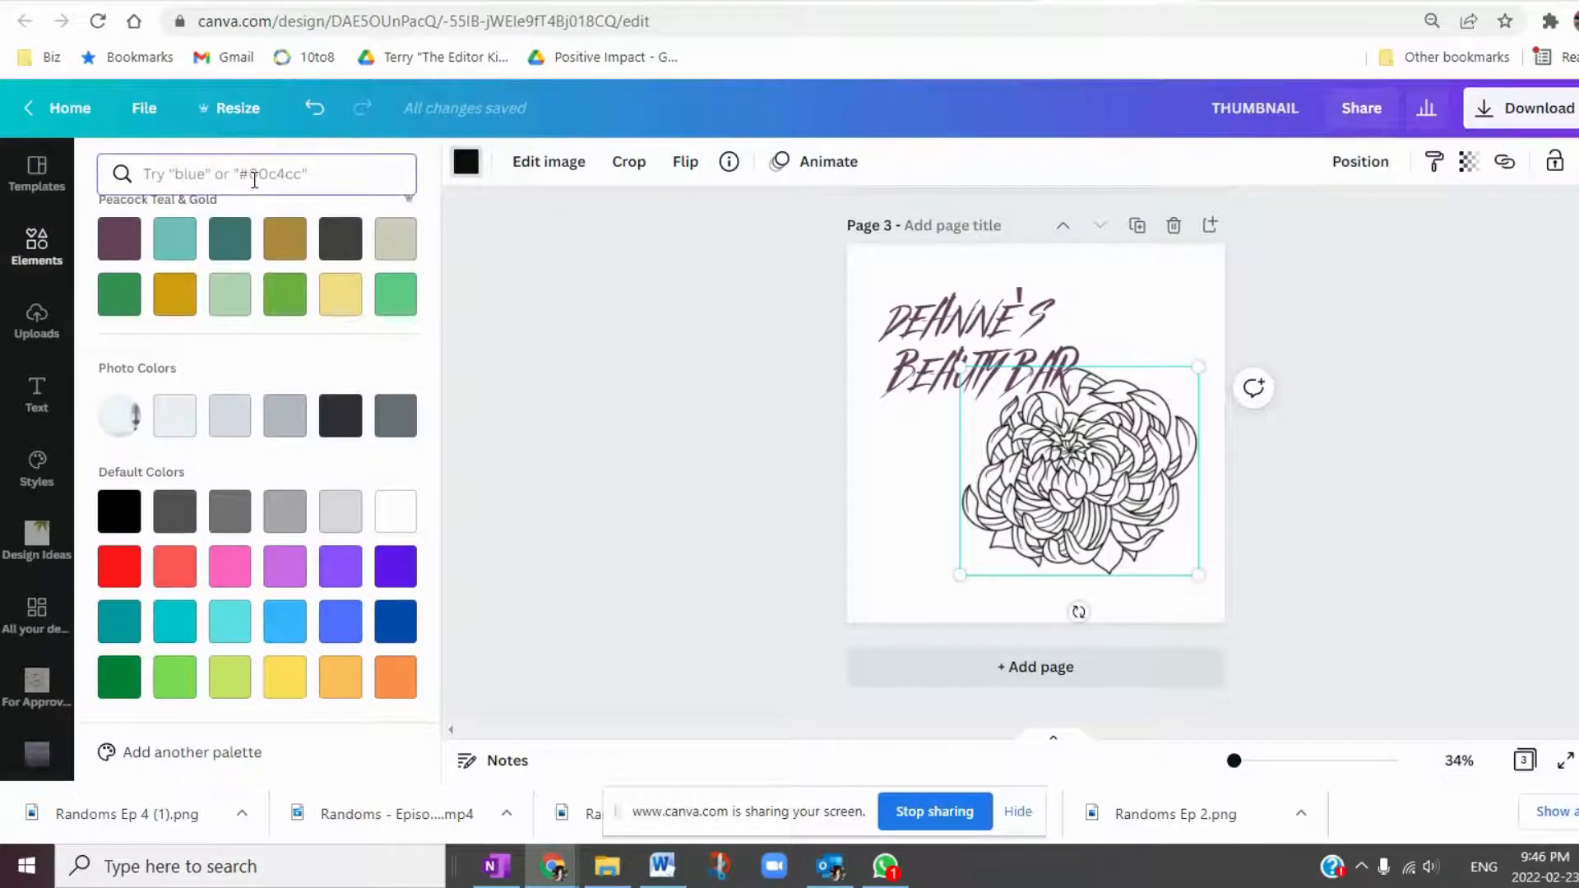
pyautogui.write('blue')
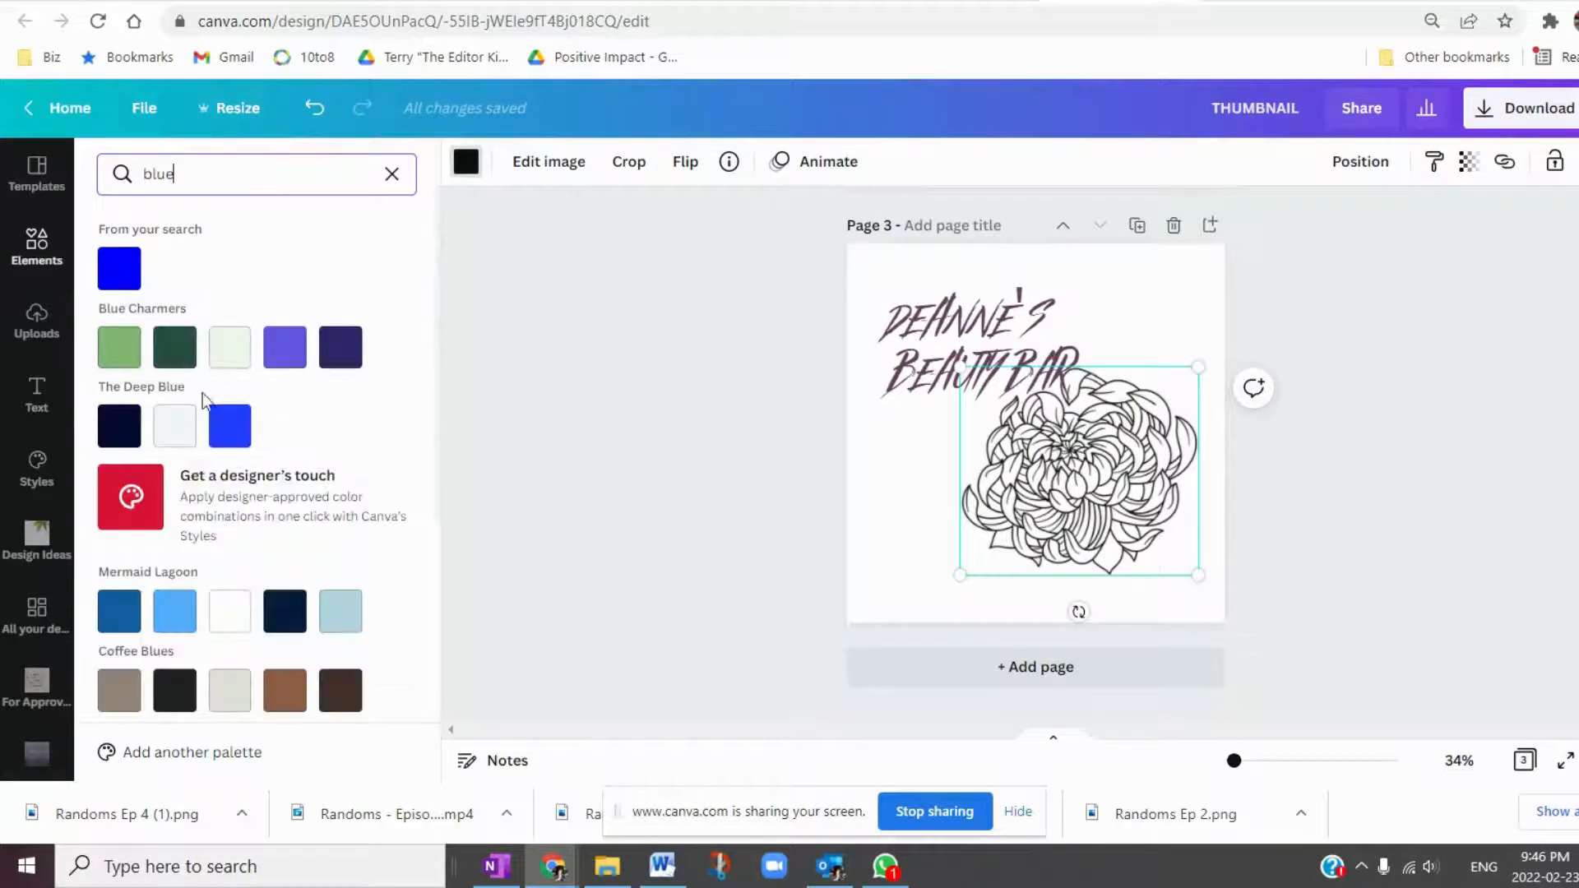
pyautogui.scroll(-4, 245, 567)
pyautogui.click(285, 271)
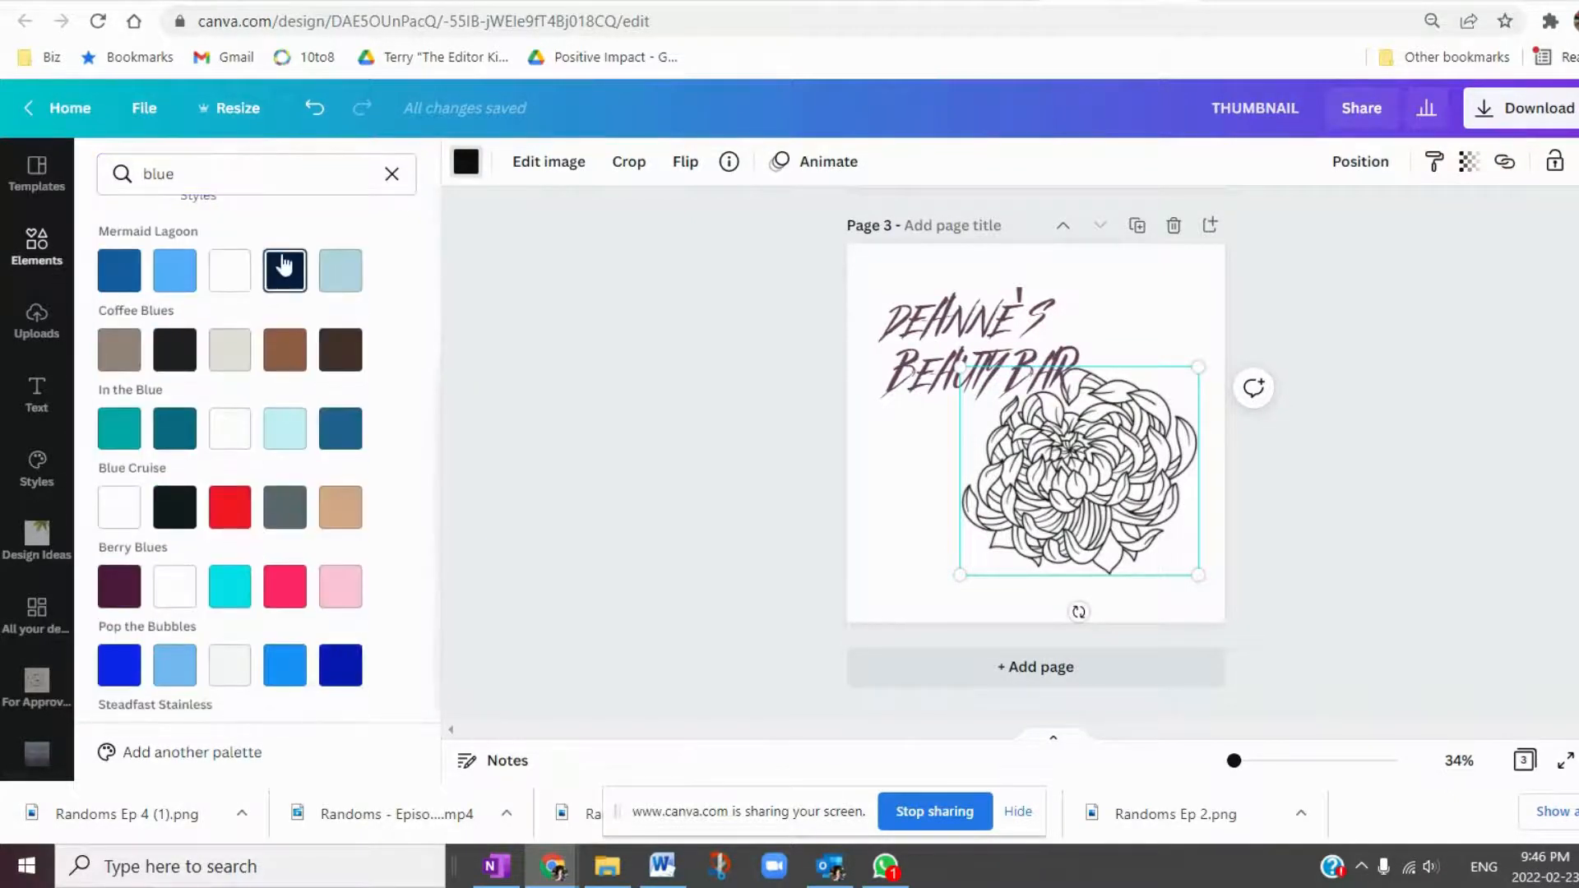
pyautogui.click(340, 429)
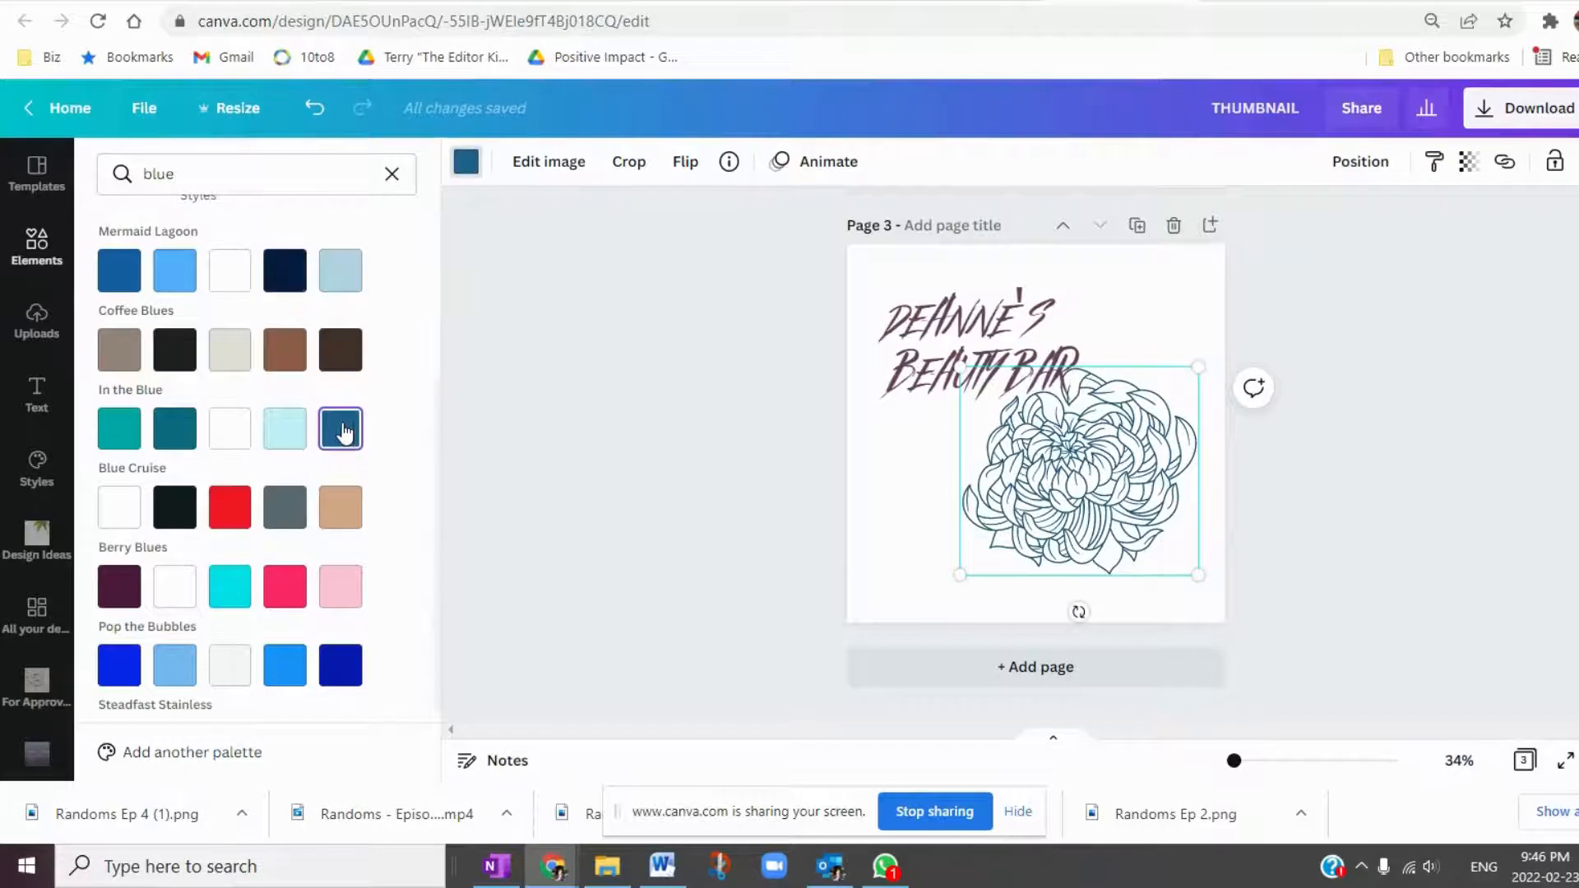
pyautogui.click(119, 270)
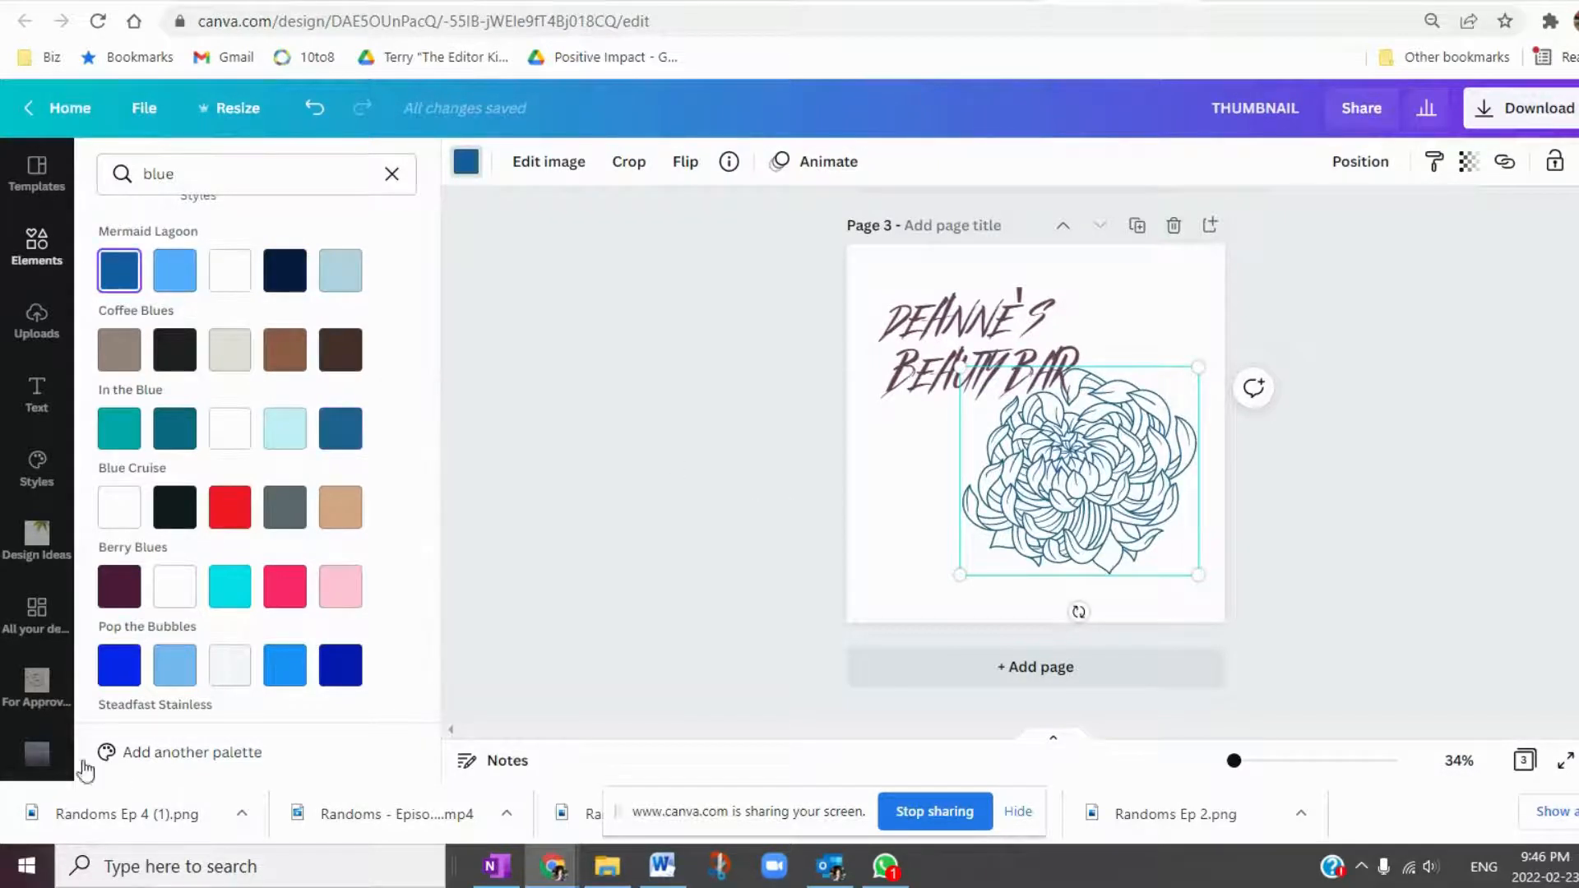
pyautogui.click(340, 665)
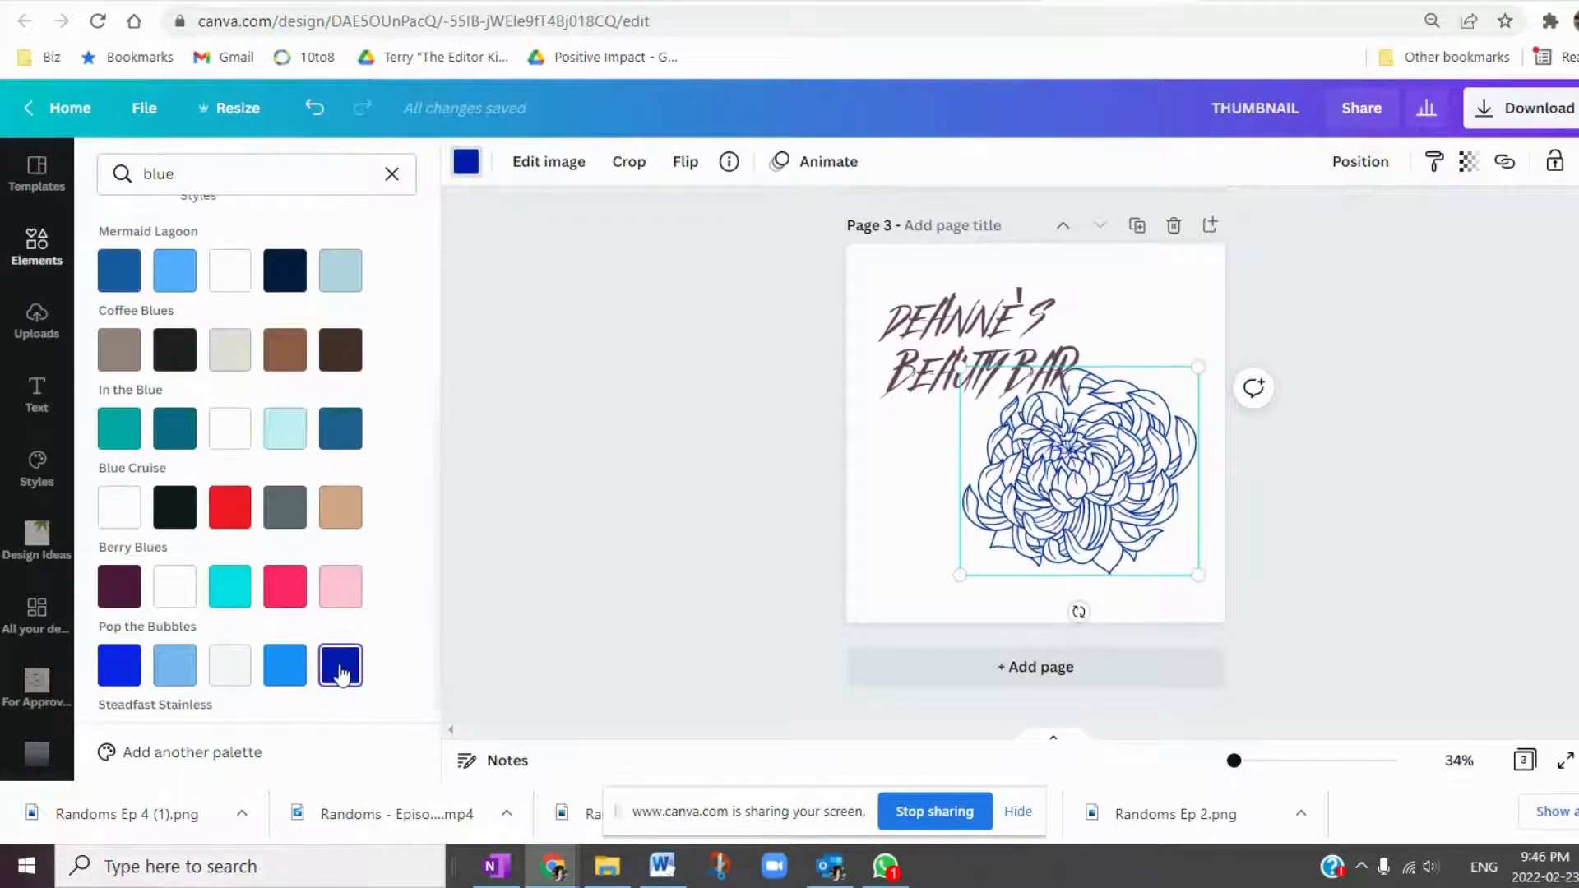
# Try dark blue, gold, dark gray, purple and bright red as the color of the DEANNE'S BEAUTY BAR text.
pyautogui.click(960, 333)
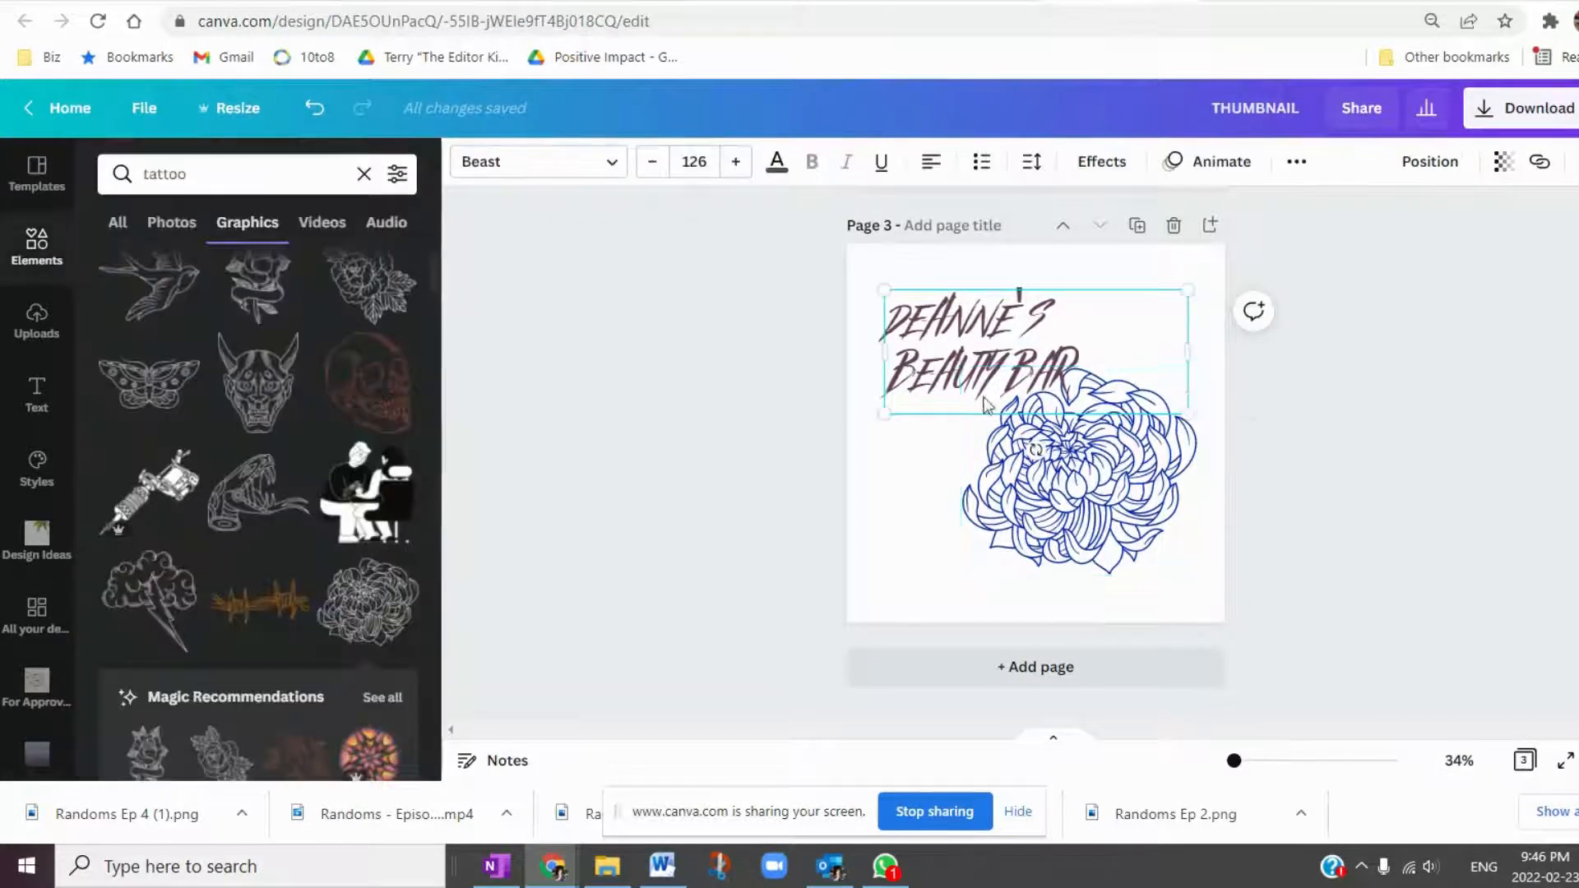
pyautogui.click(775, 163)
pyautogui.click(229, 268)
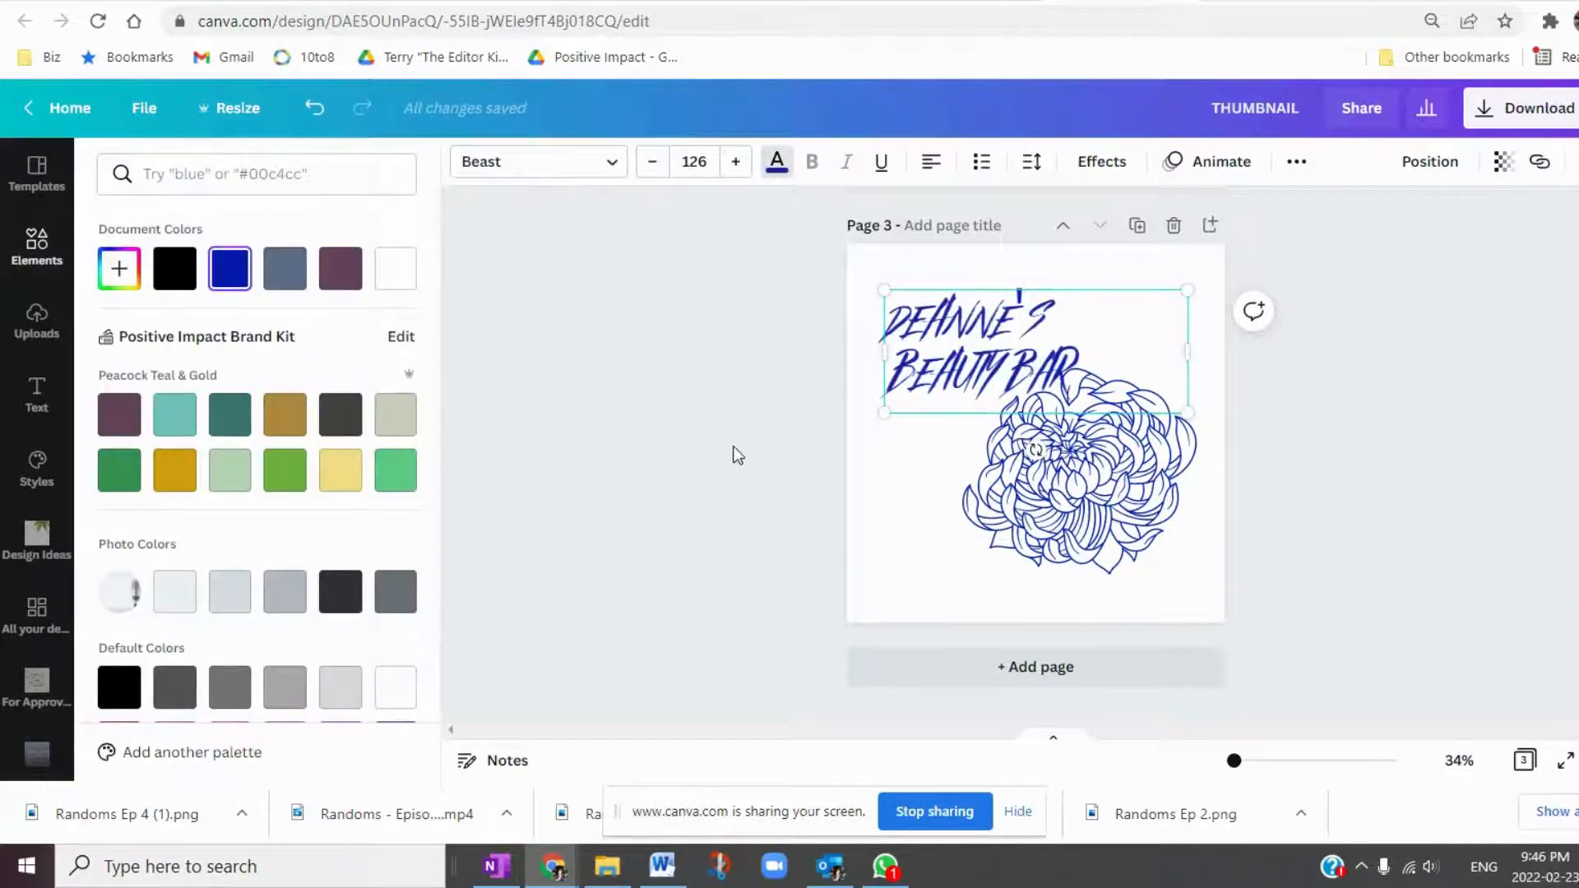
pyautogui.click(183, 477)
pyautogui.click(285, 415)
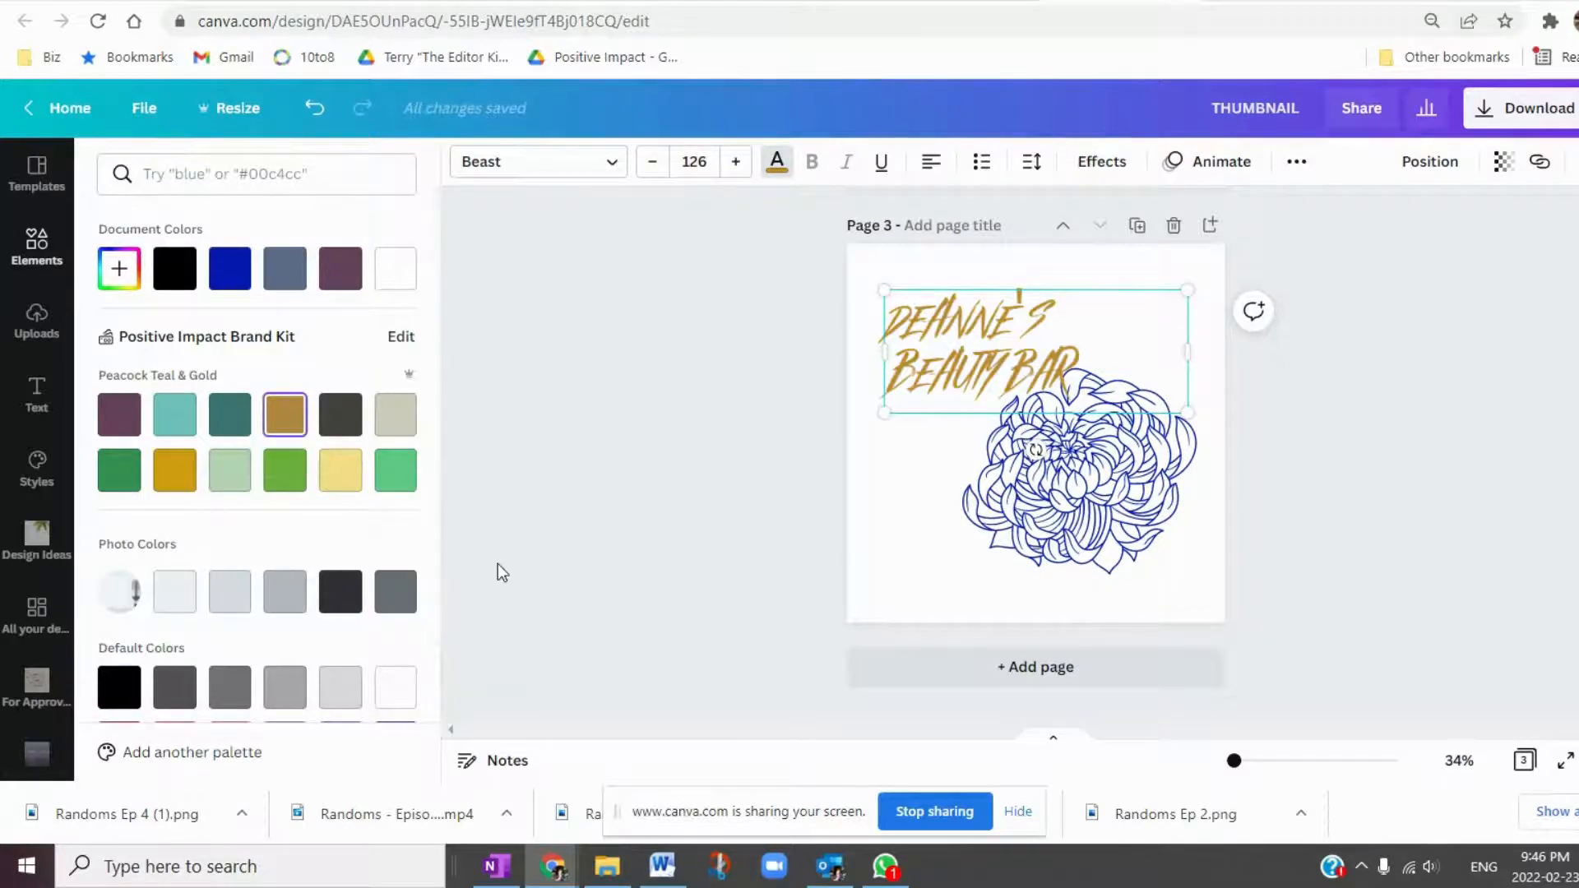
pyautogui.click(341, 415)
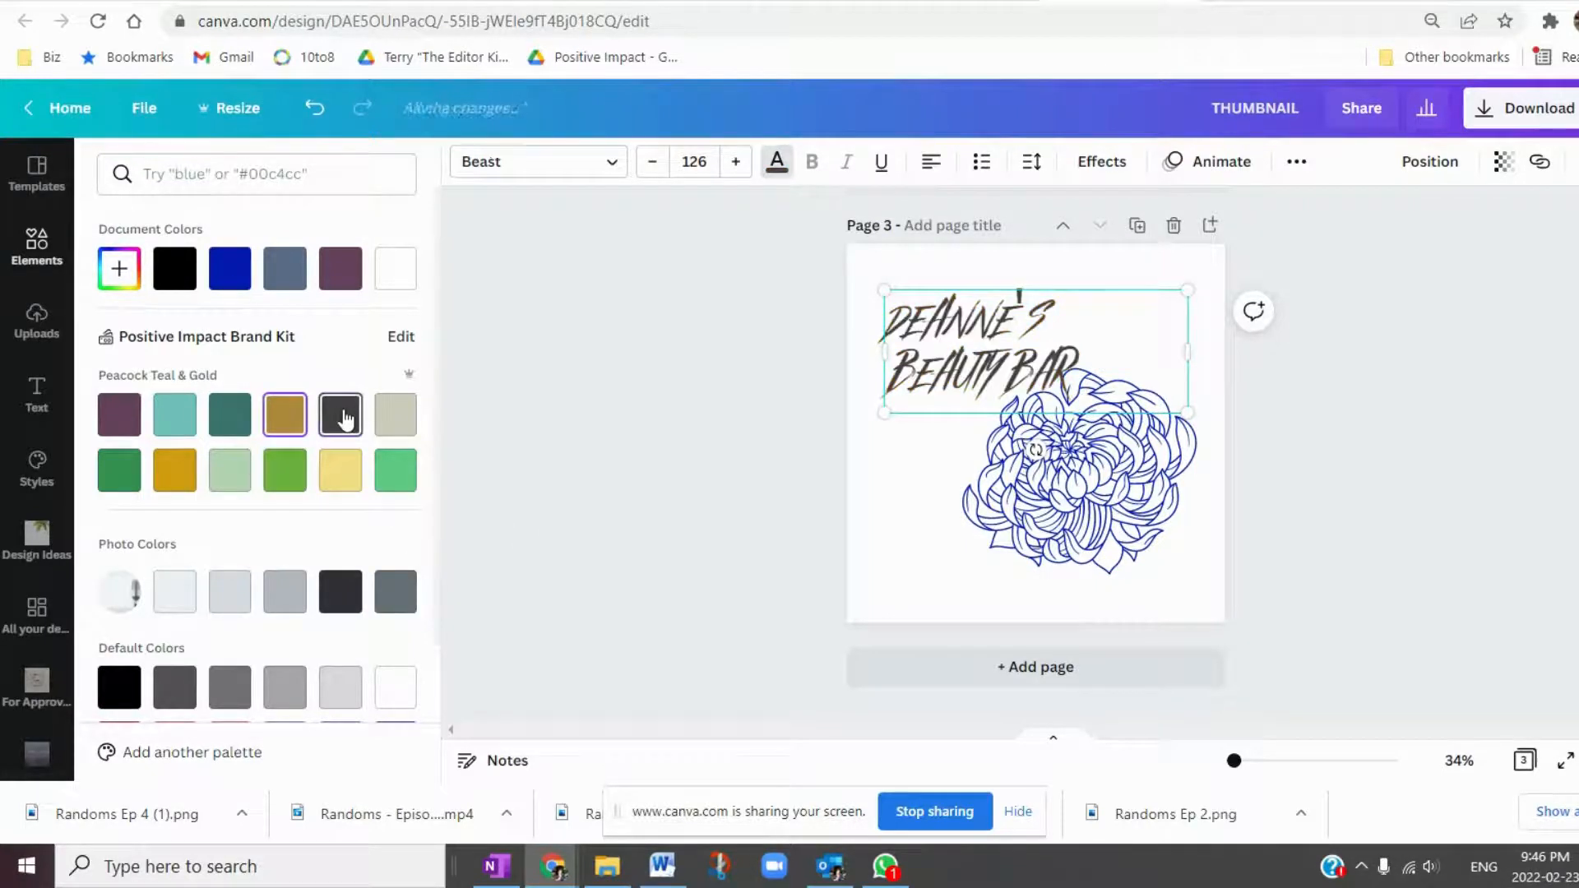
pyautogui.scroll(-2, 327, 567)
pyautogui.click(341, 565)
pyautogui.click(395, 567)
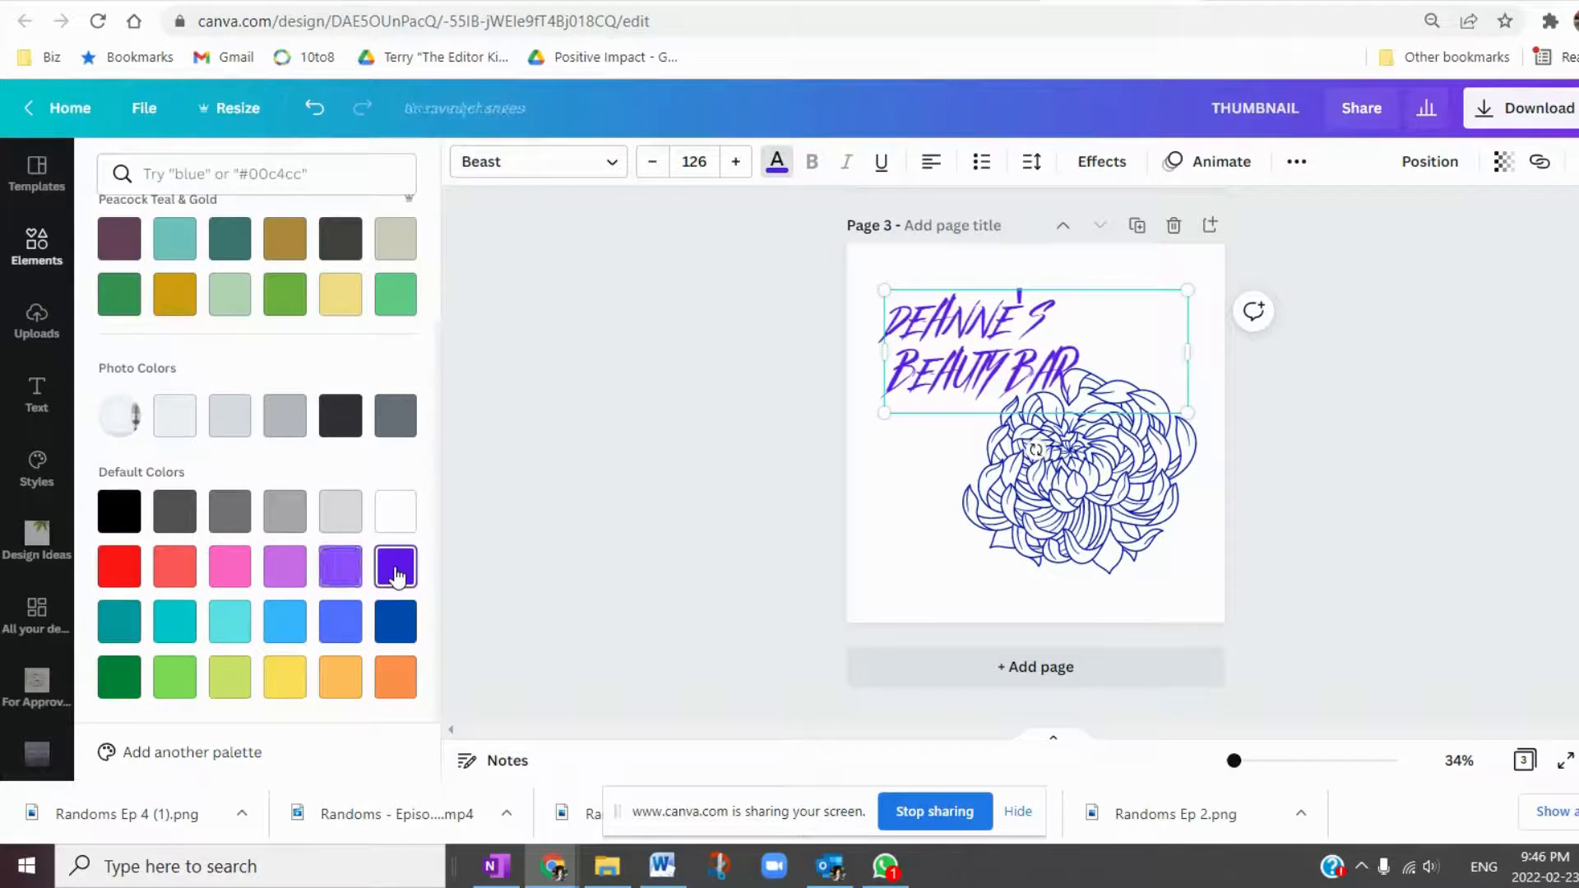
pyautogui.click(119, 565)
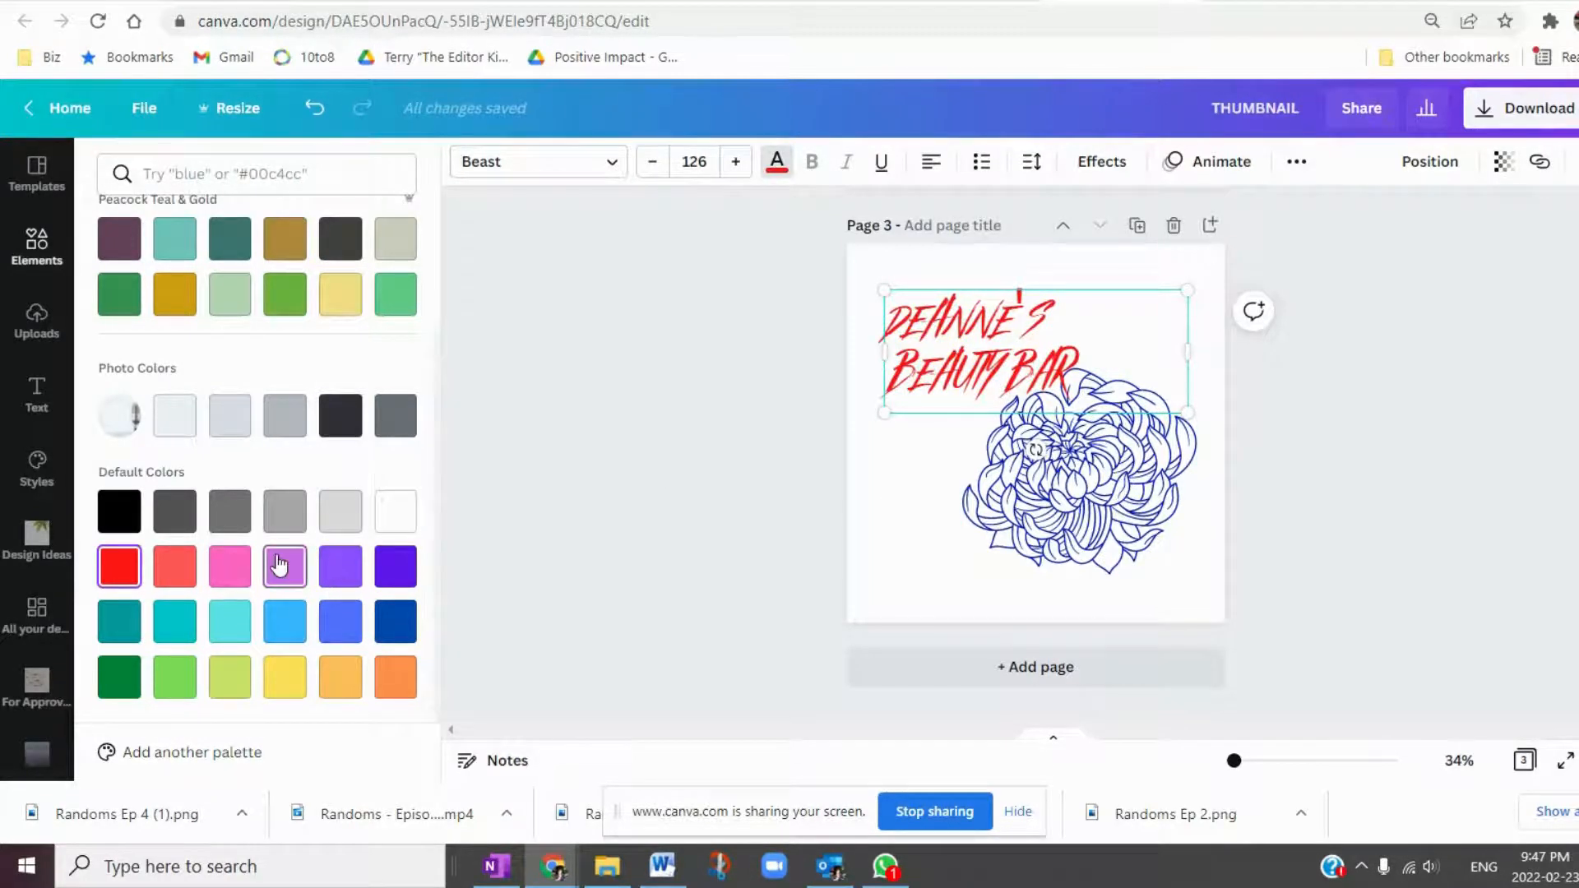
# Search the colors for "red" and recolor the DEANNE'S BEAUTY BAR text with the dark red from the Brilliant Bites palette.
pyautogui.click(244, 173)
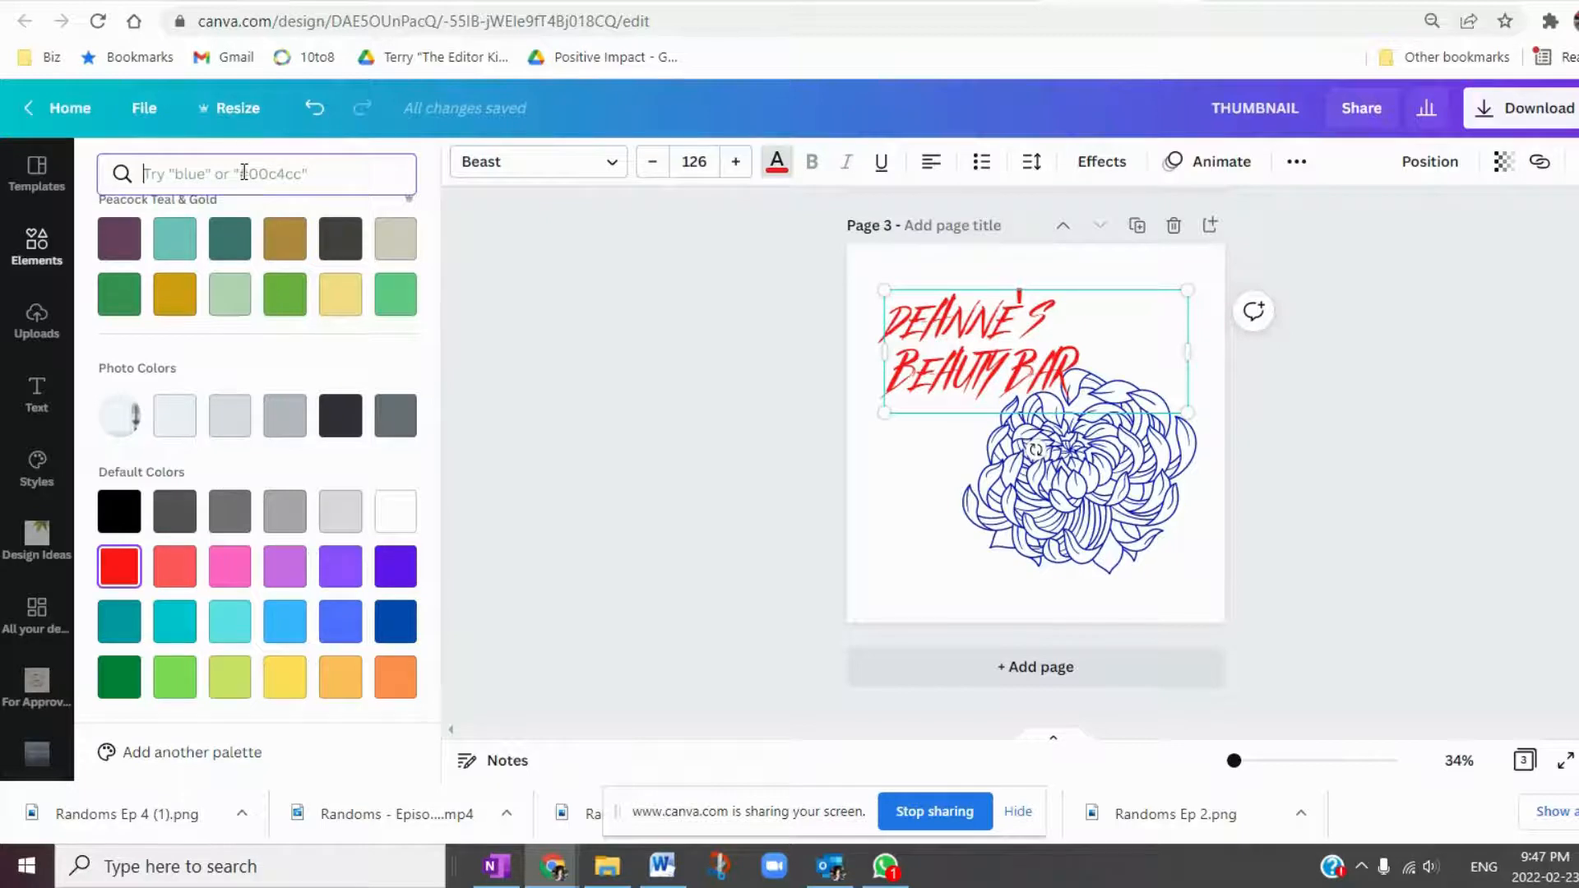
pyautogui.write('red')
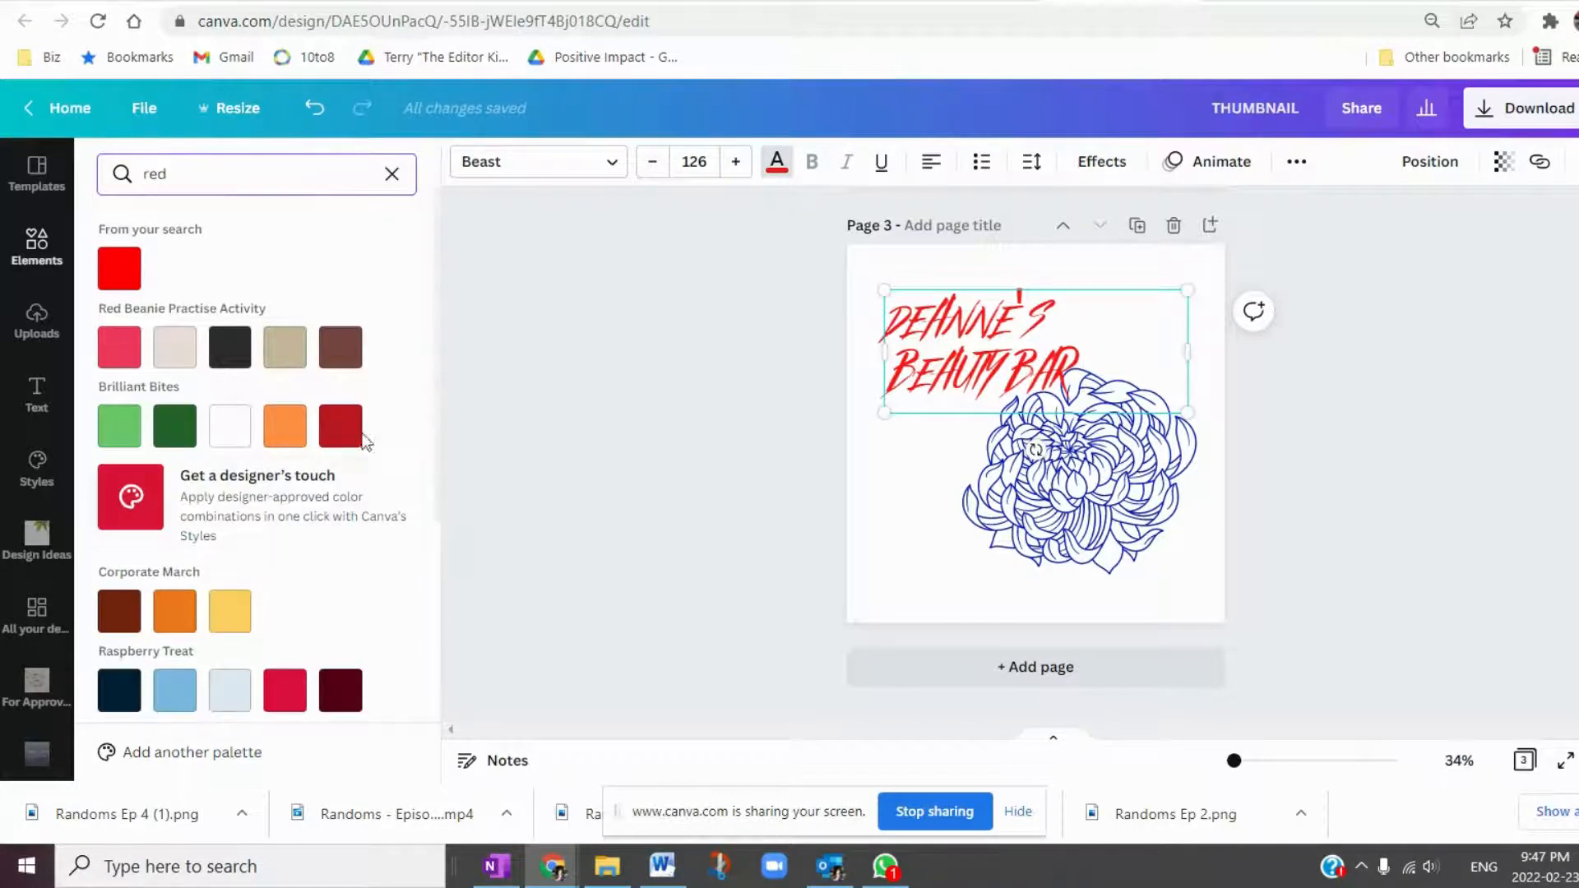
pyautogui.scroll(-4, 374, 576)
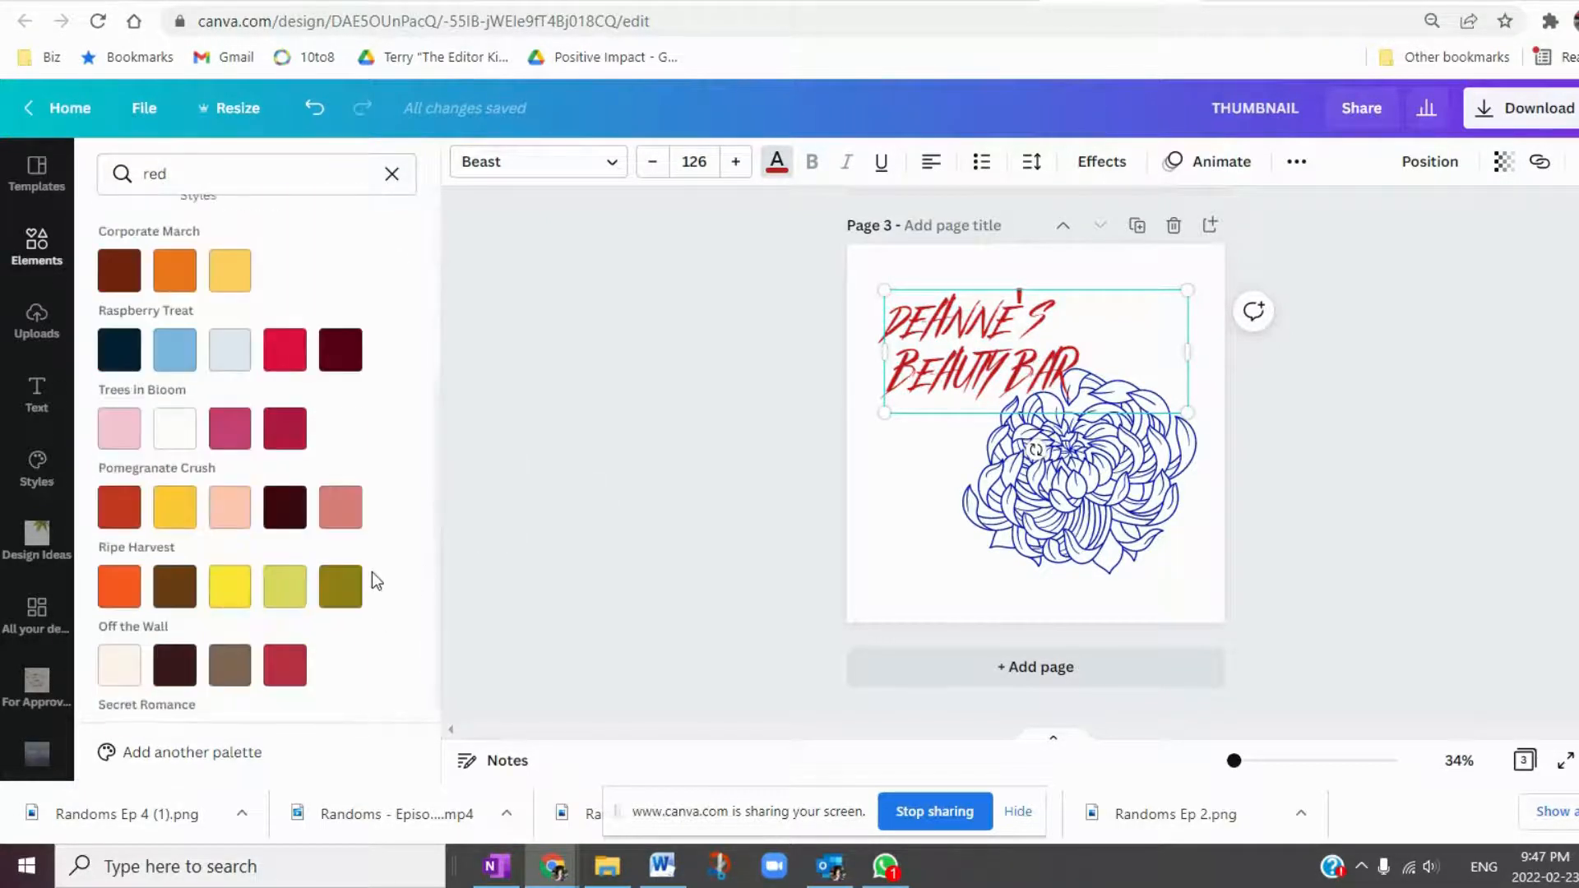
pyautogui.scroll(-2, 305, 592)
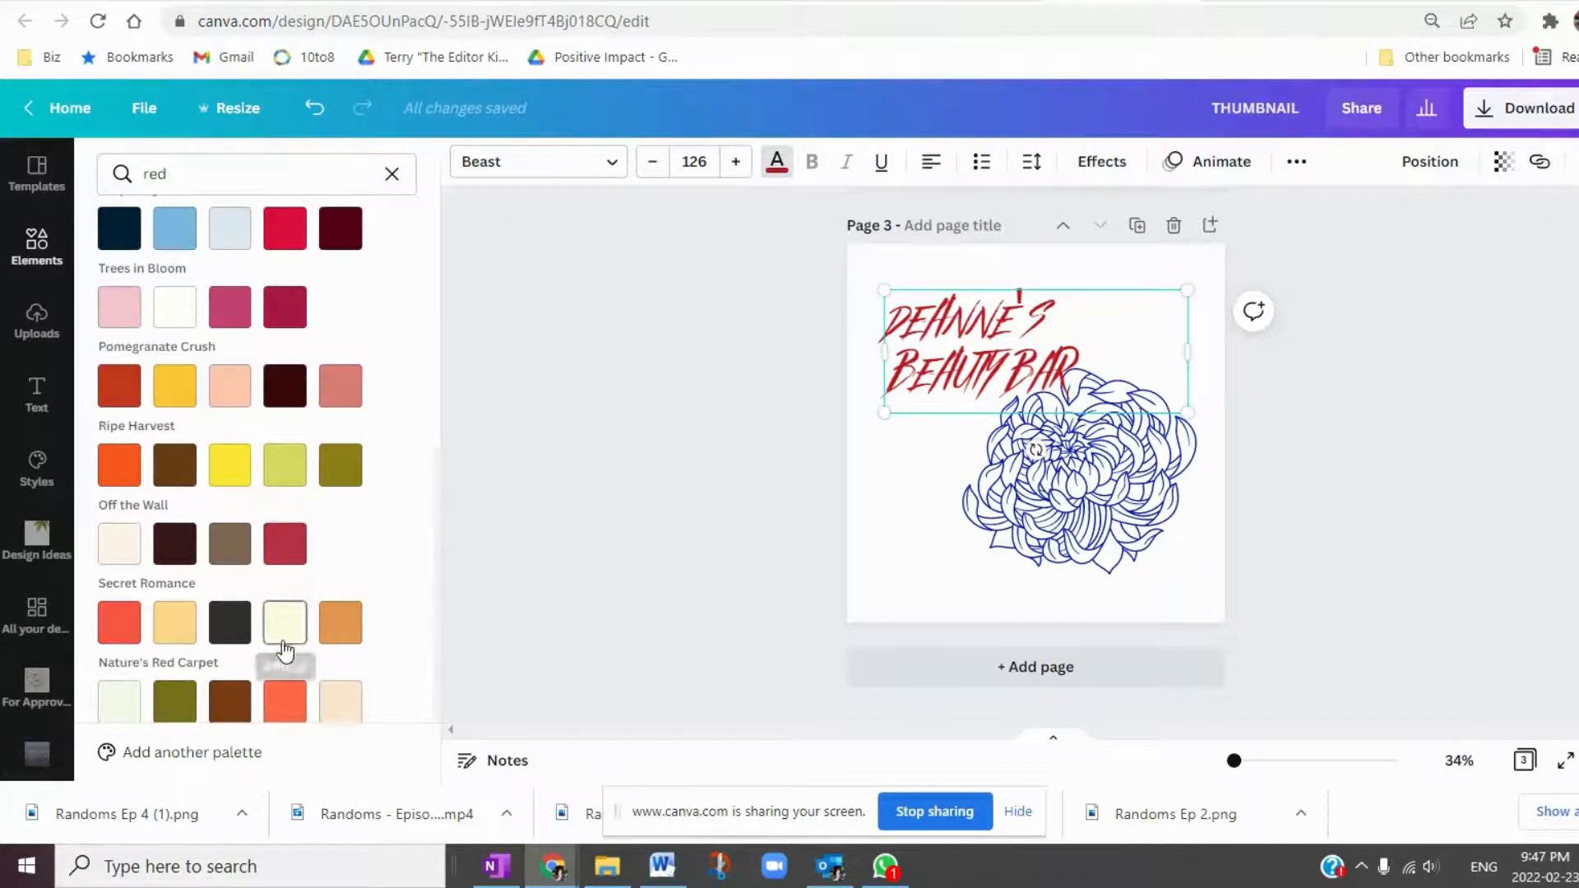
# Recolor the flower drawing with the dark navy from the Mermaid Lagoon palette.
pyautogui.click(1044, 477)
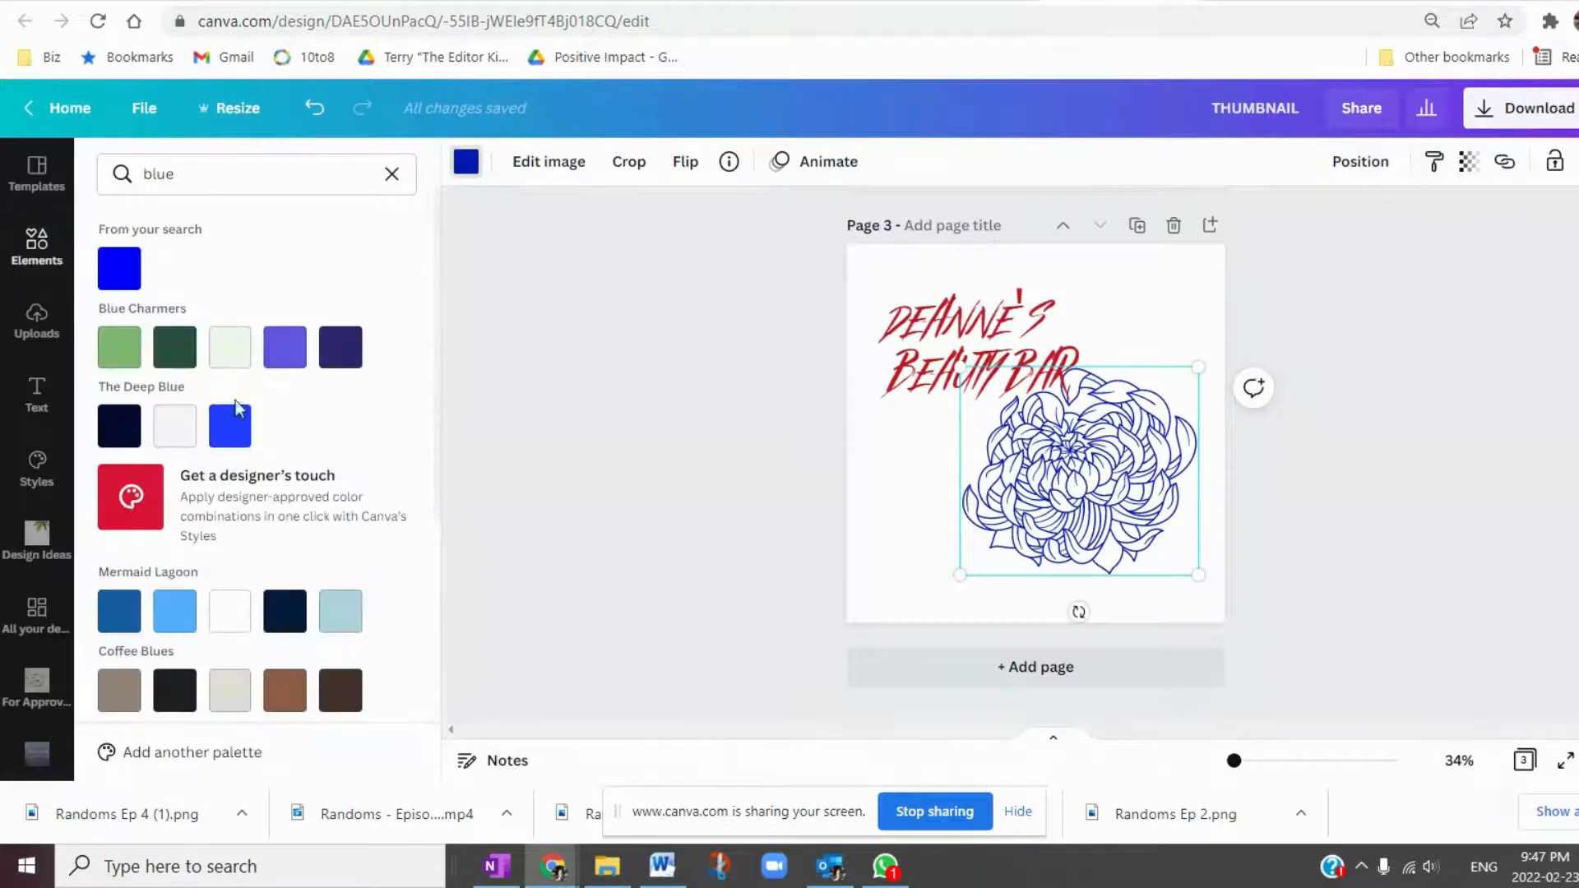
pyautogui.scroll(-4, 247, 427)
pyautogui.click(300, 260)
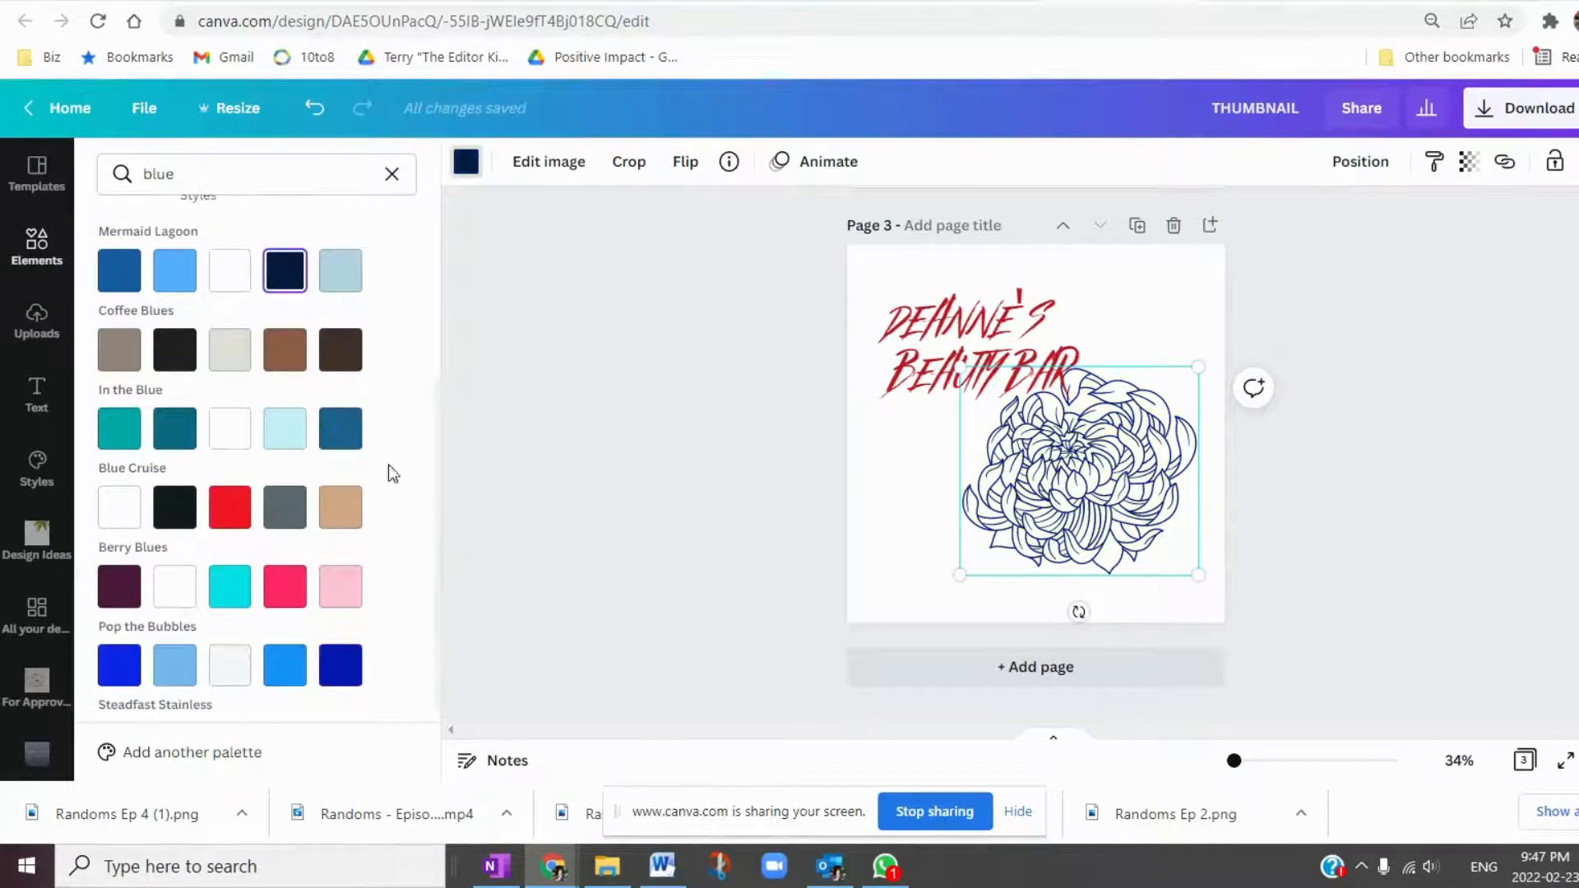
# Enlarge the DEANNE'S BEAUTY BAR text to about size 171 and apply the Splice text effect.
pyautogui.click(1001, 346)
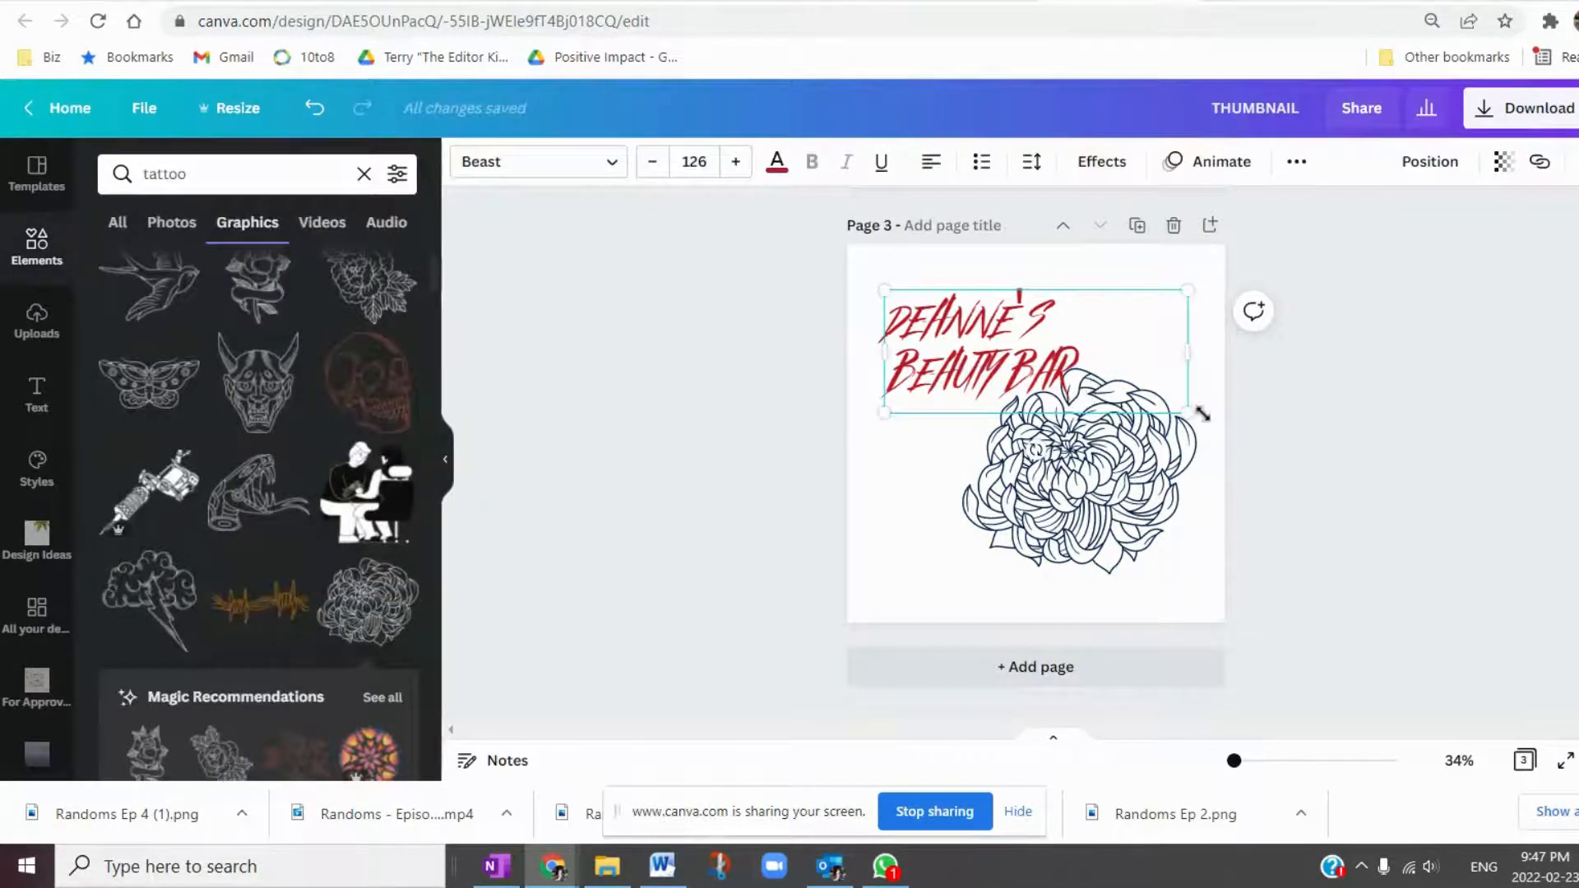
pyautogui.moveTo(1184, 419); pyautogui.dragTo(1255, 536)
pyautogui.click(1090, 161)
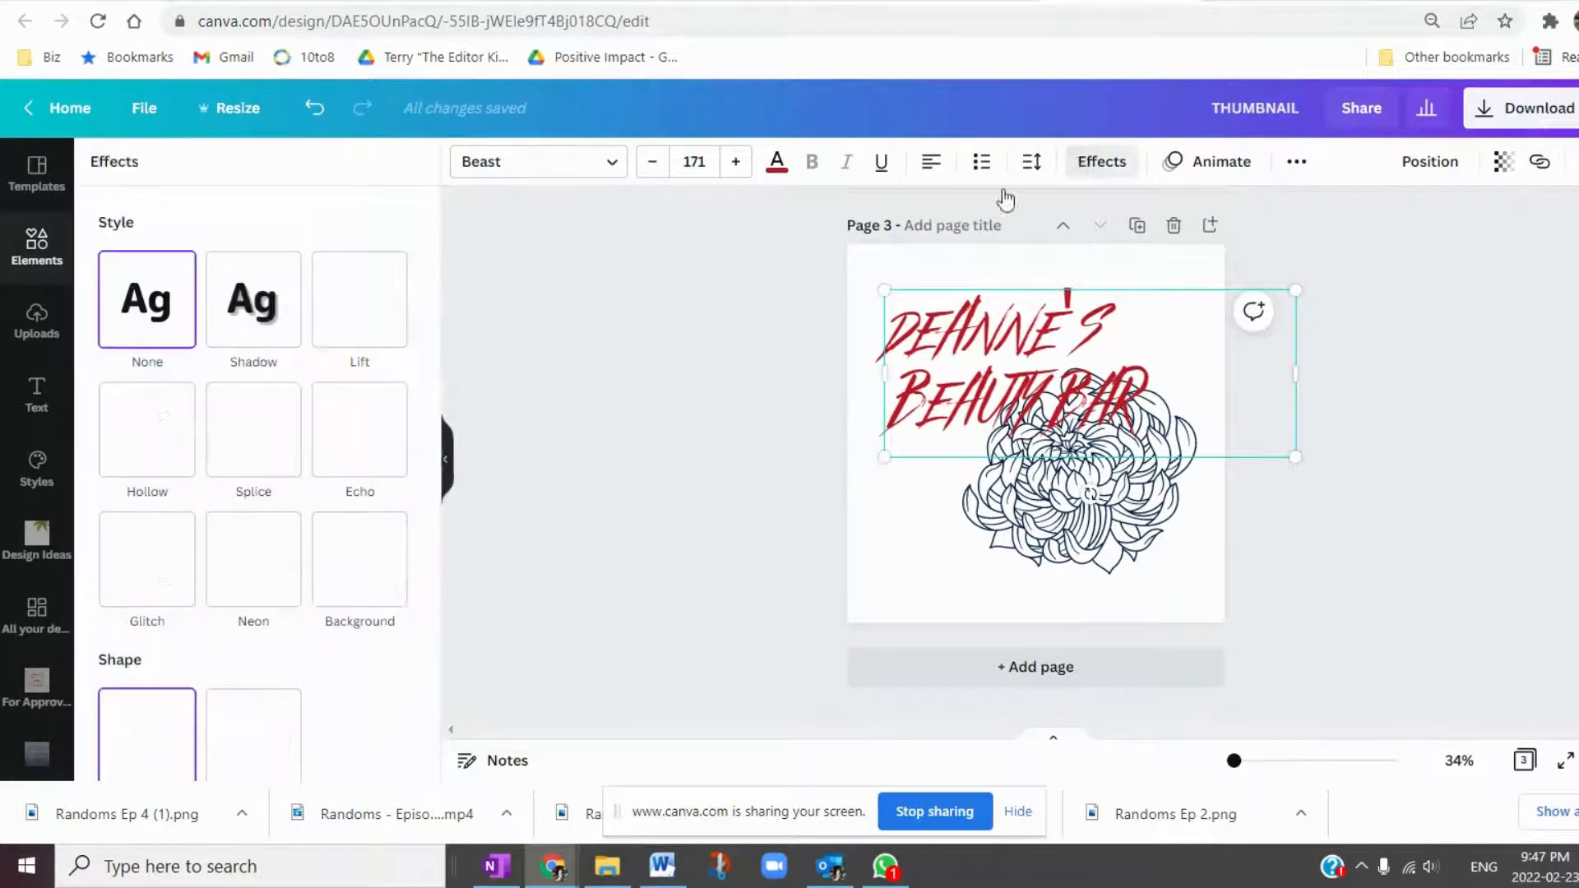
pyautogui.click(283, 308)
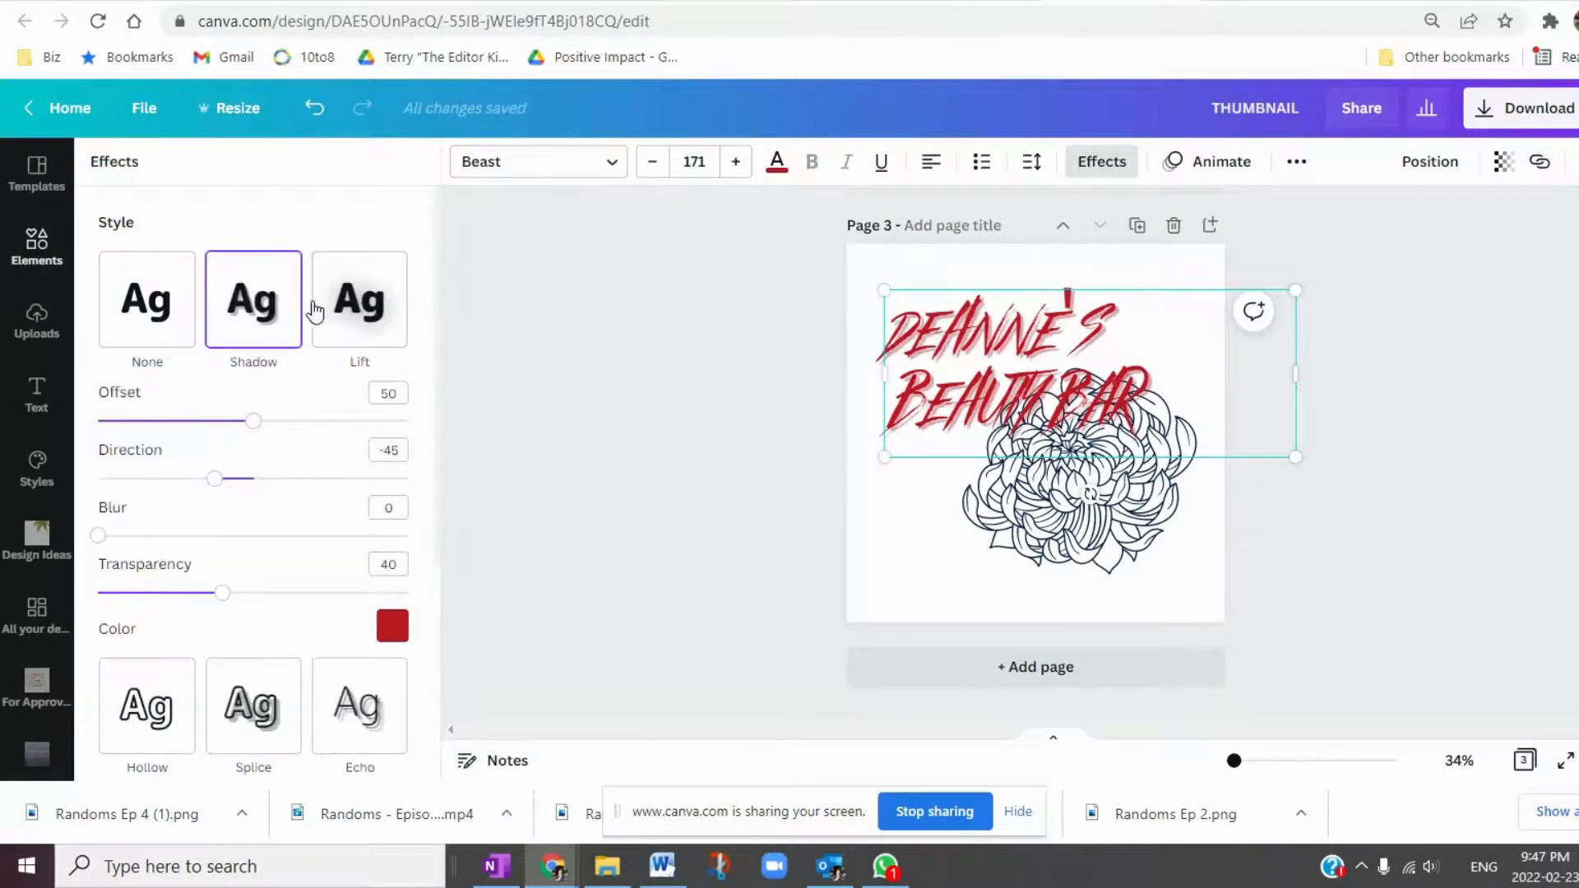
pyautogui.click(344, 304)
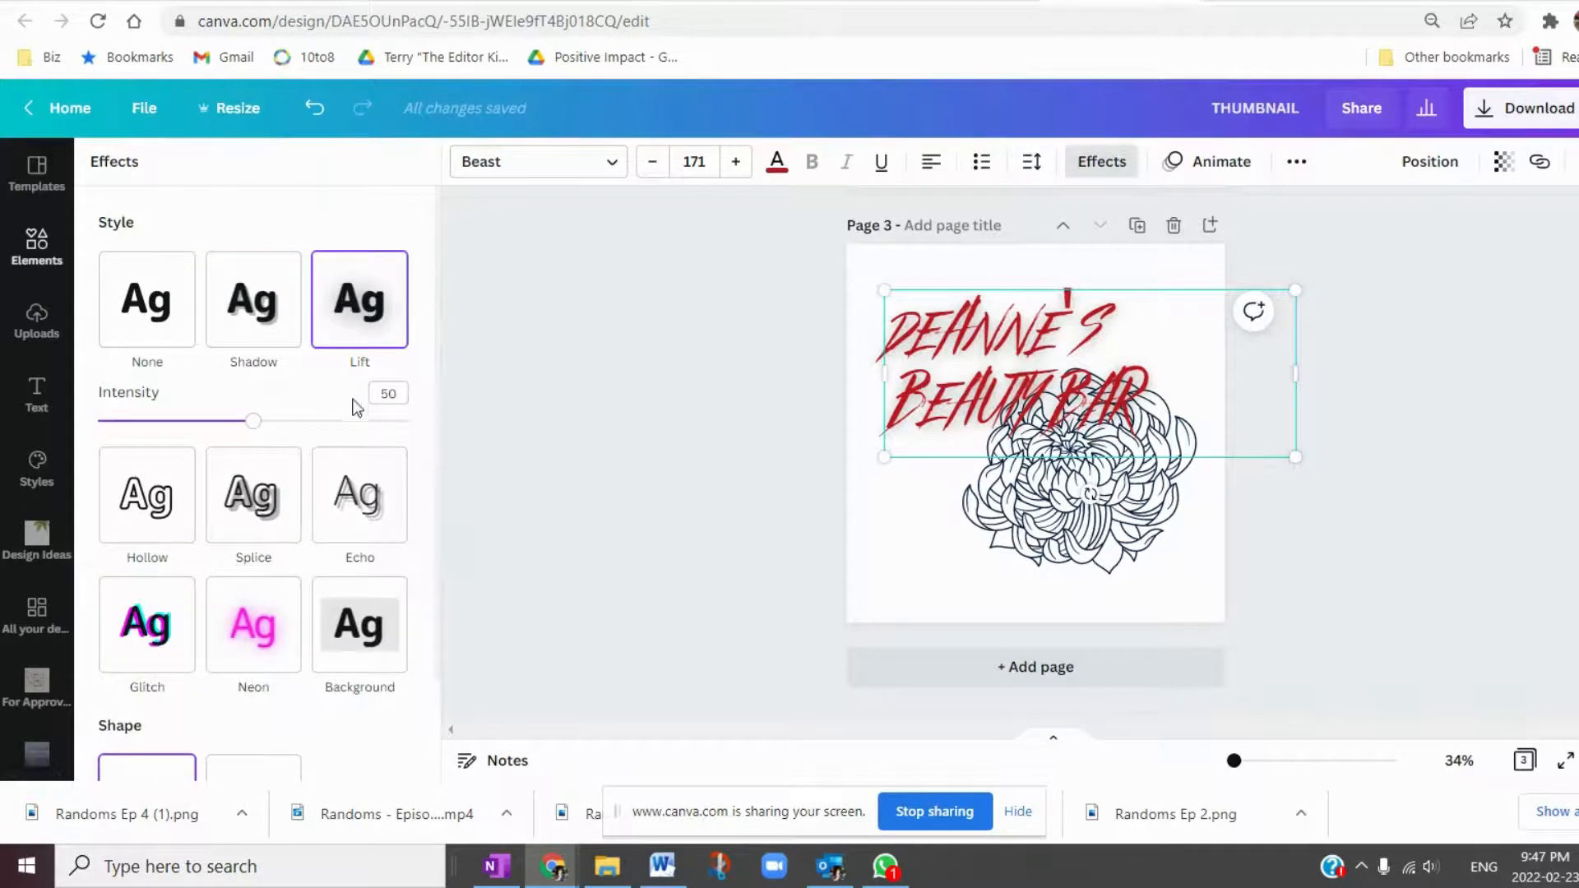
pyautogui.click(341, 494)
pyautogui.click(261, 423)
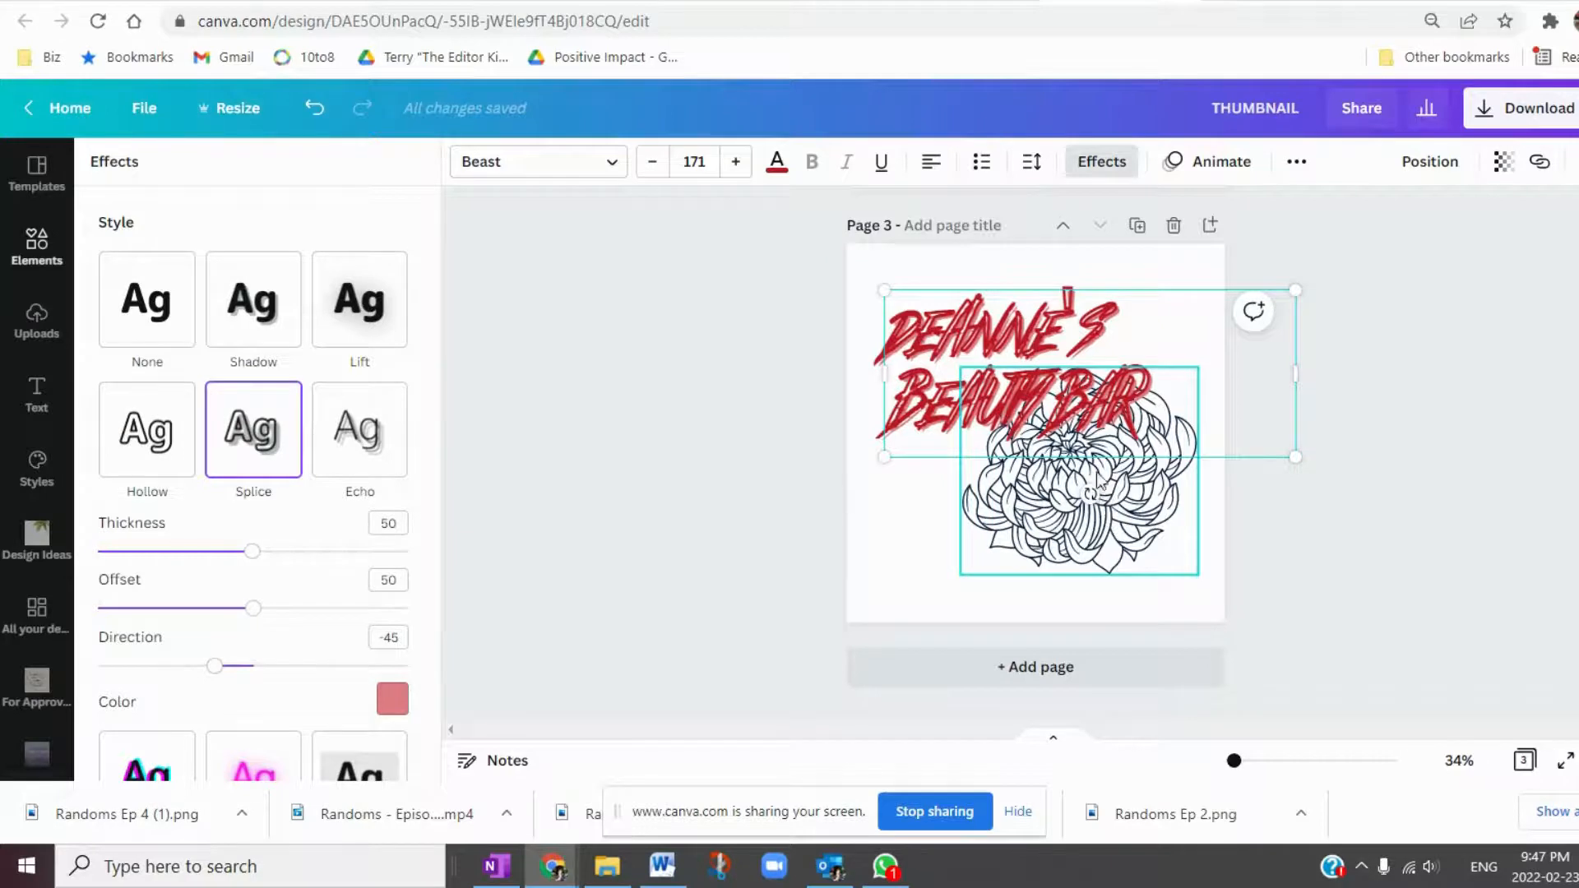
# Tilt the text upward across the page's upper-left area, and place the flower drawing below it at a slightly smaller size.
pyautogui.moveTo(1086, 499); pyautogui.dragTo(1138, 489)
pyautogui.moveTo(1095, 399); pyautogui.dragTo(1058, 357)
pyautogui.moveTo(1126, 495); pyautogui.dragTo(1160, 525)
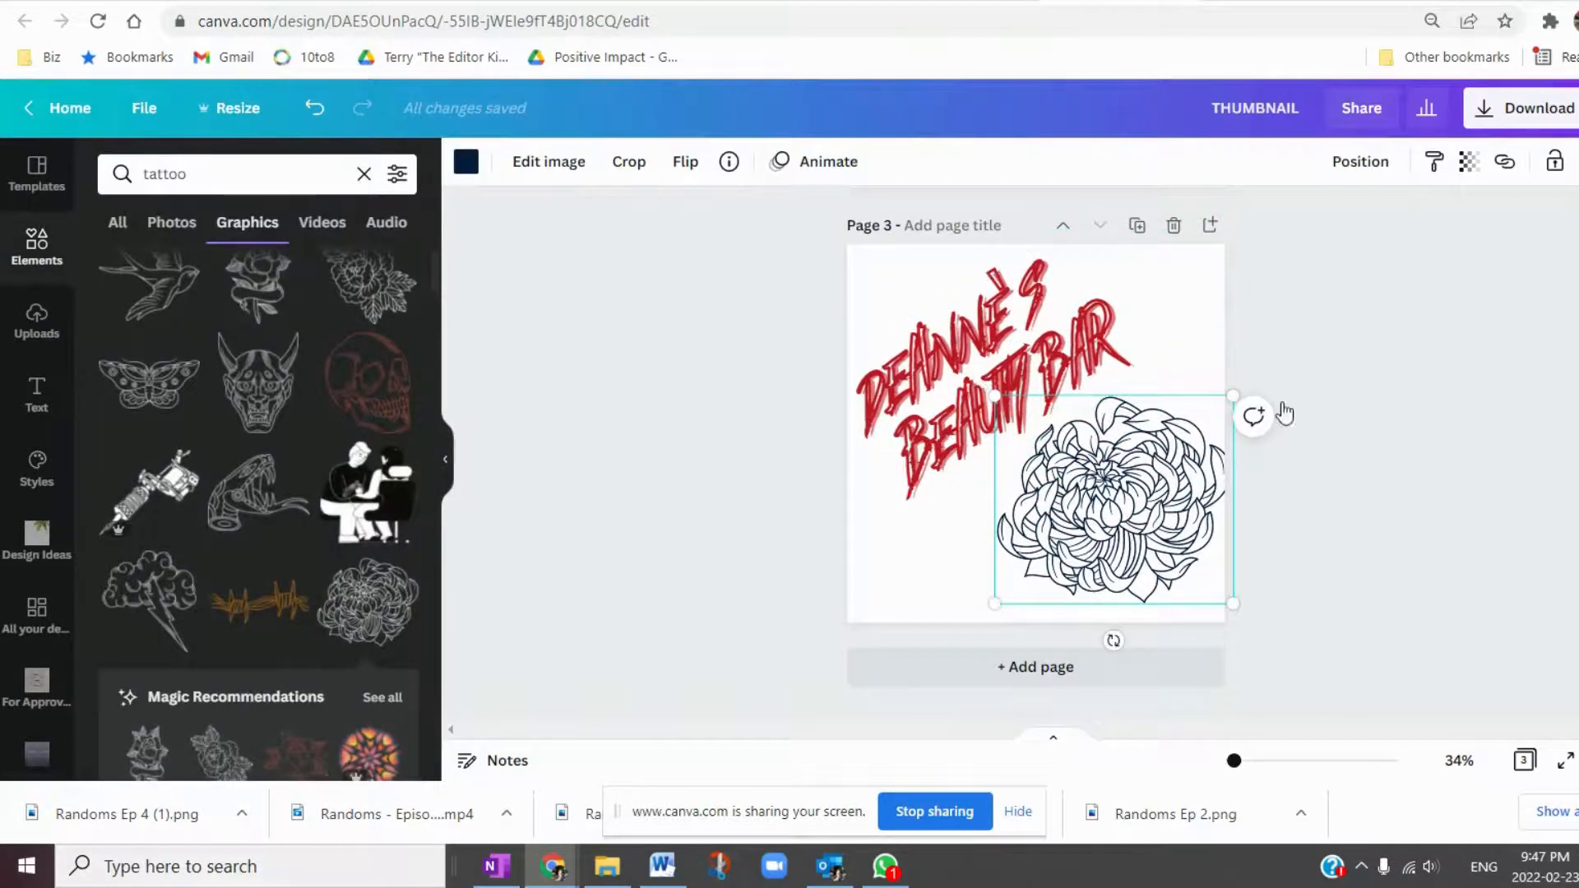
pyautogui.click(1365, 432)
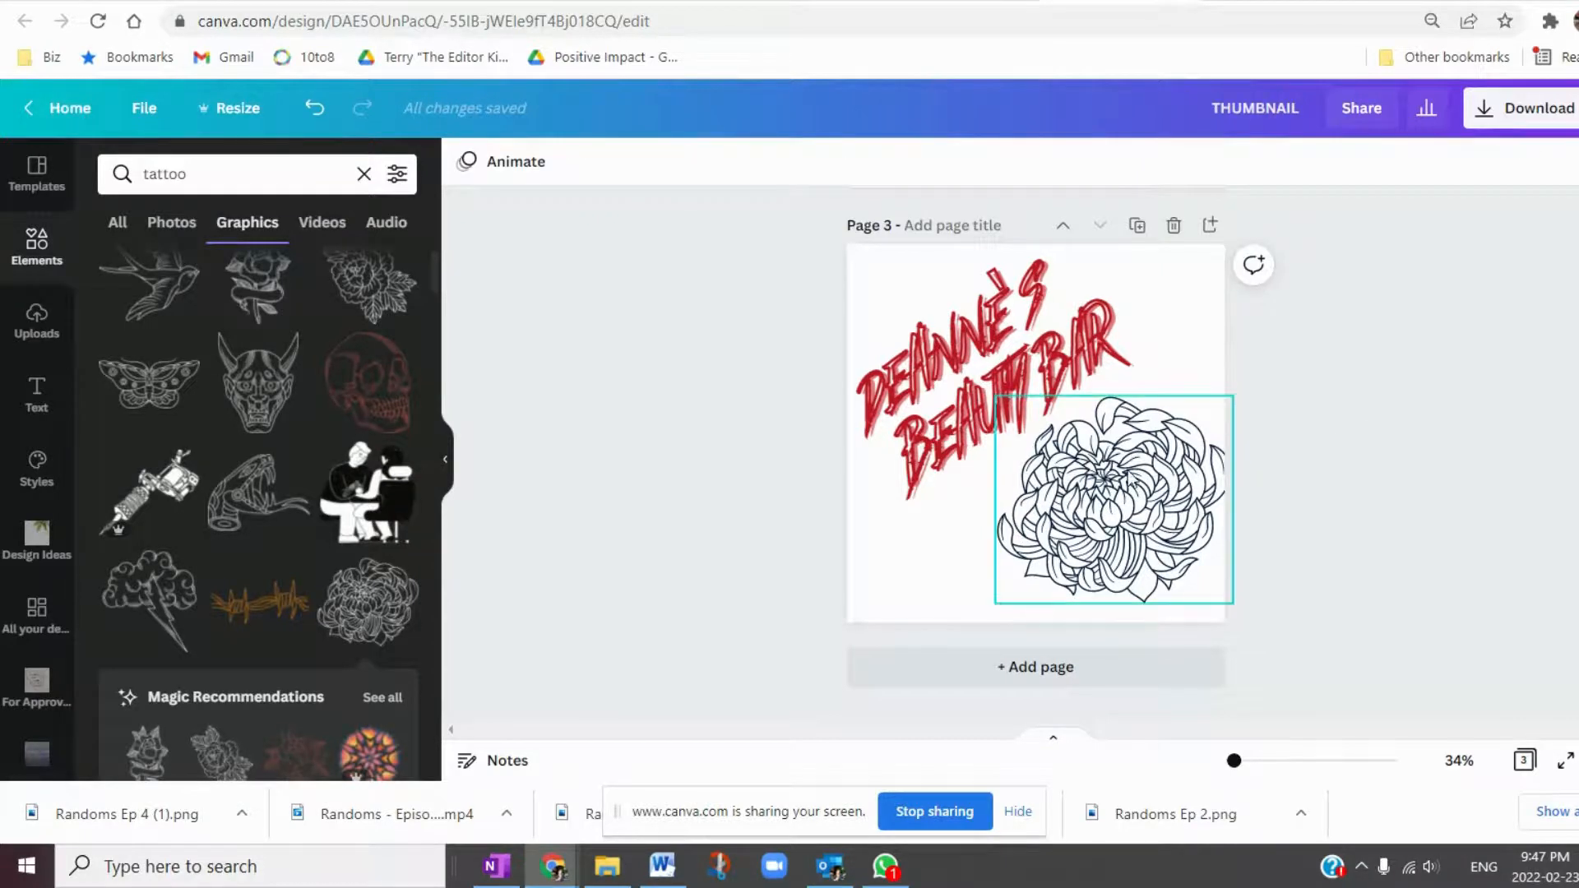
pyautogui.moveTo(1140, 468); pyautogui.dragTo(1106, 480)
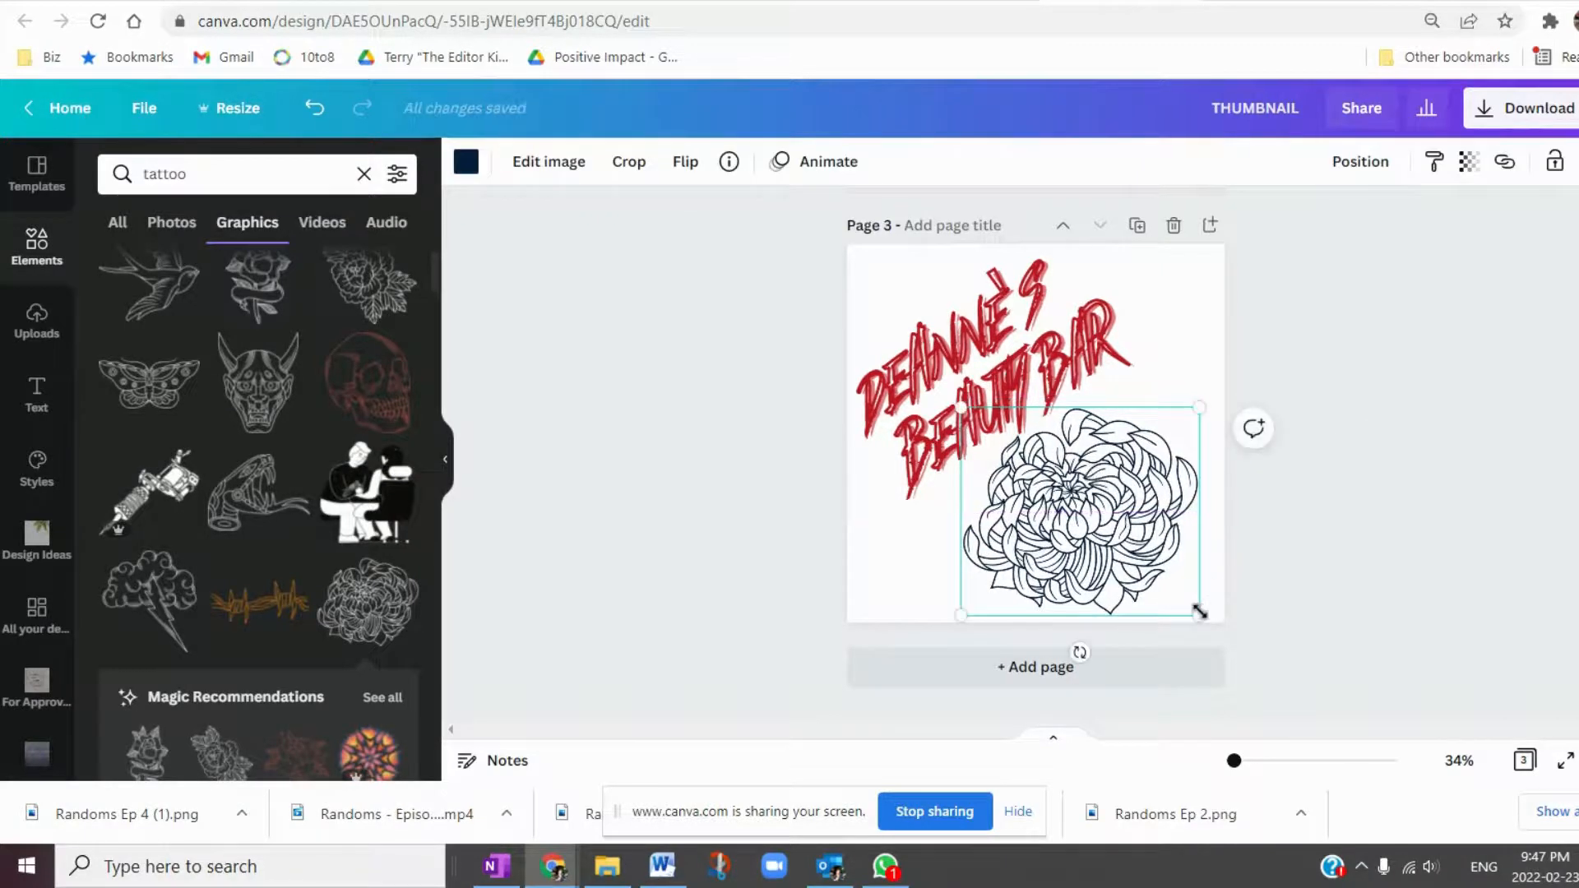
pyautogui.moveTo(1200, 615); pyautogui.dragTo(1172, 591)
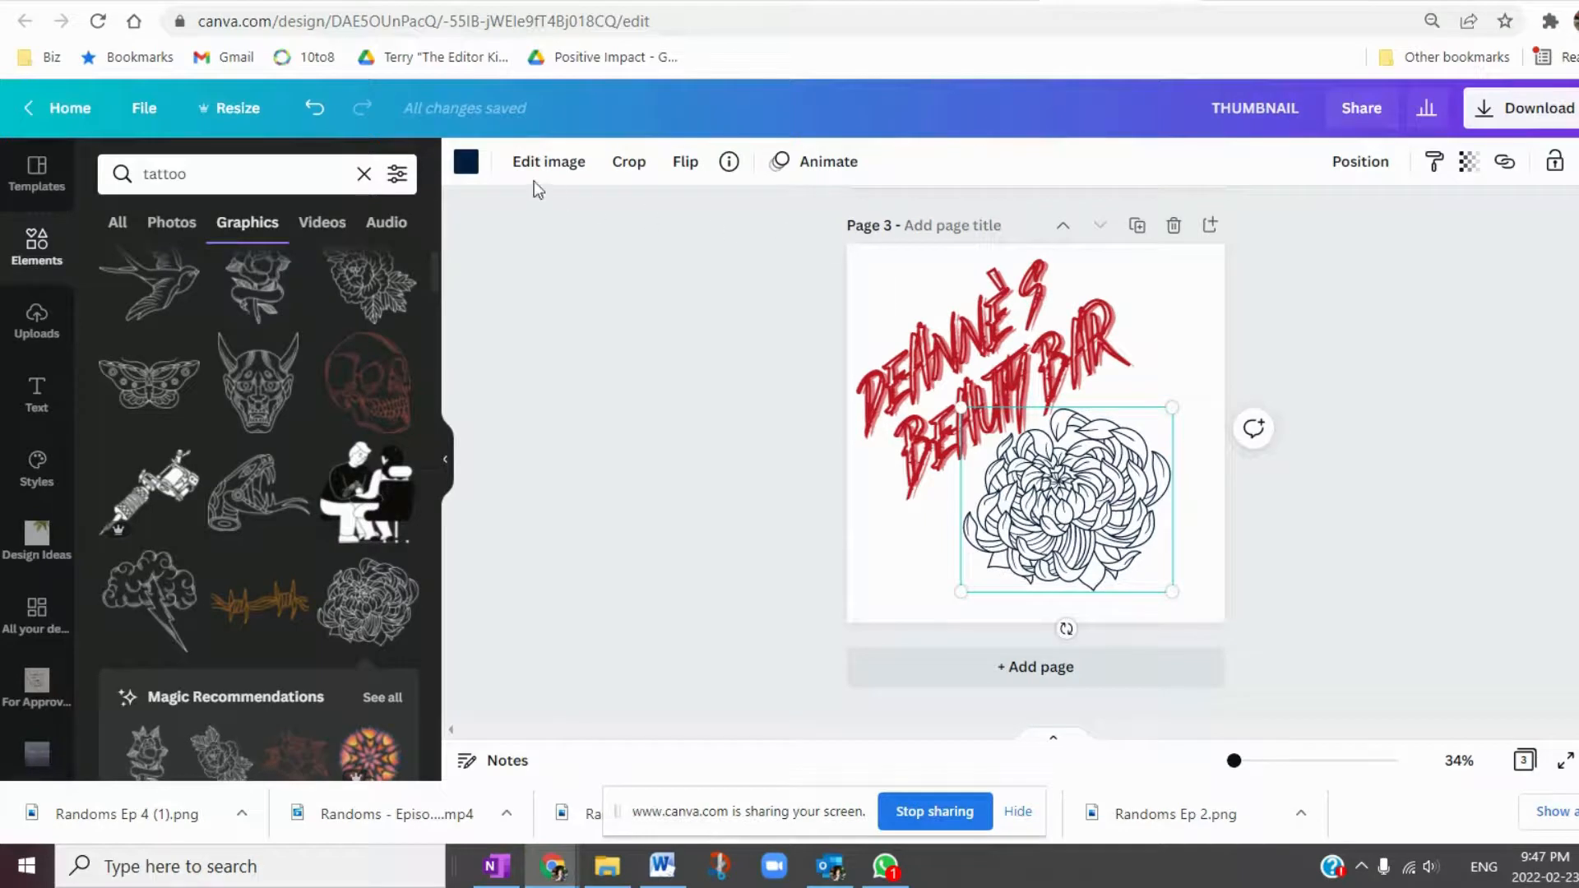
# Recolor the flower drawing with the dark blue from the Pop the Bubbles palette and deselect it.
pyautogui.click(461, 165)
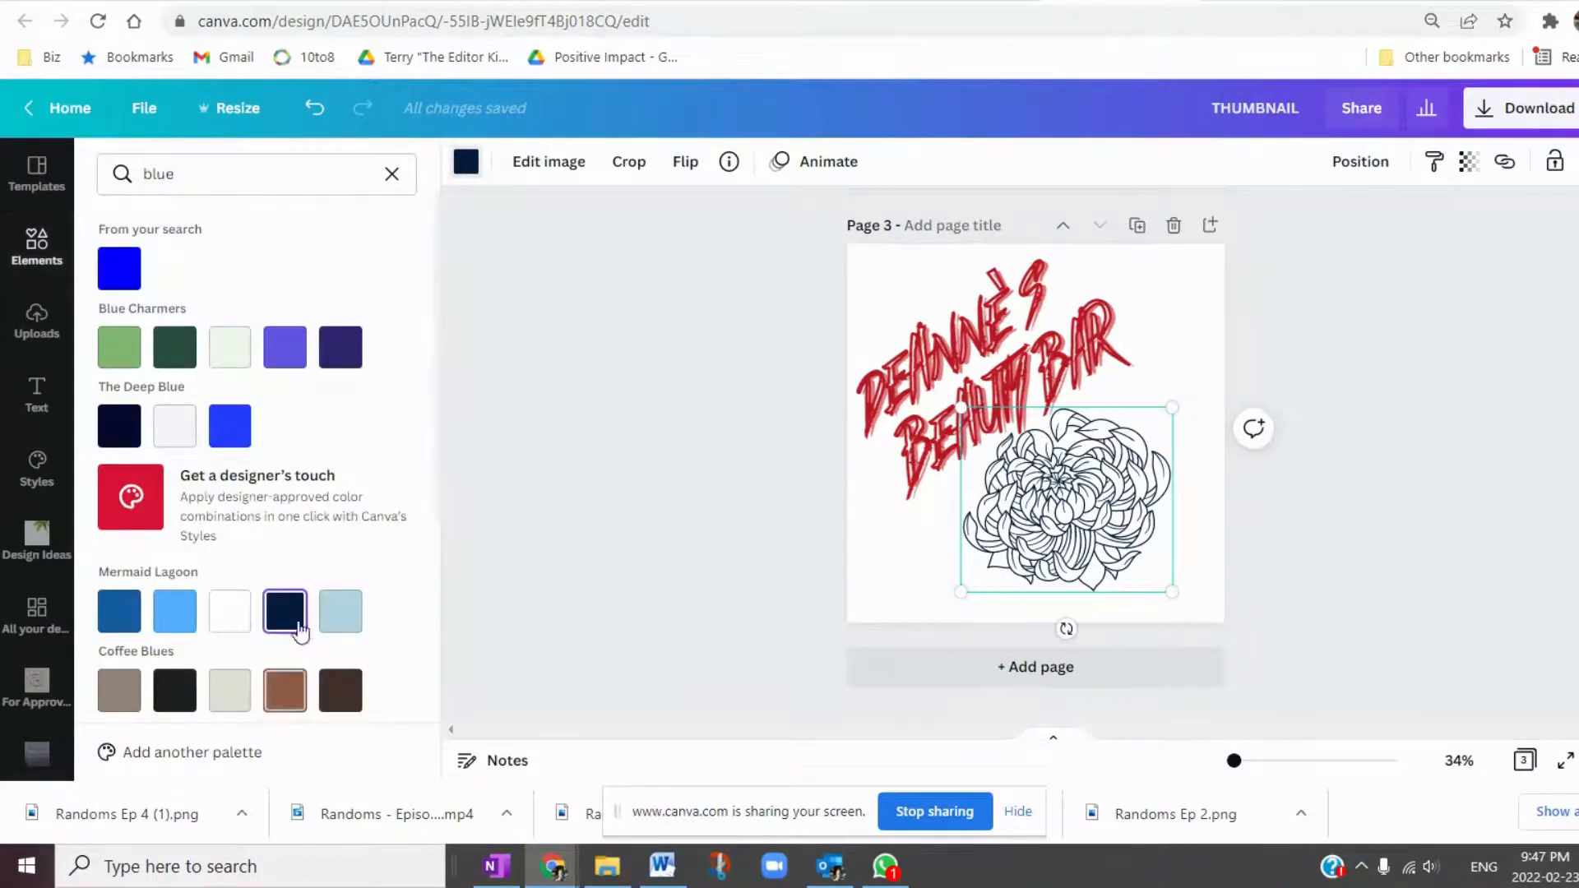
pyautogui.scroll(-4, 273, 635)
pyautogui.click(304, 591)
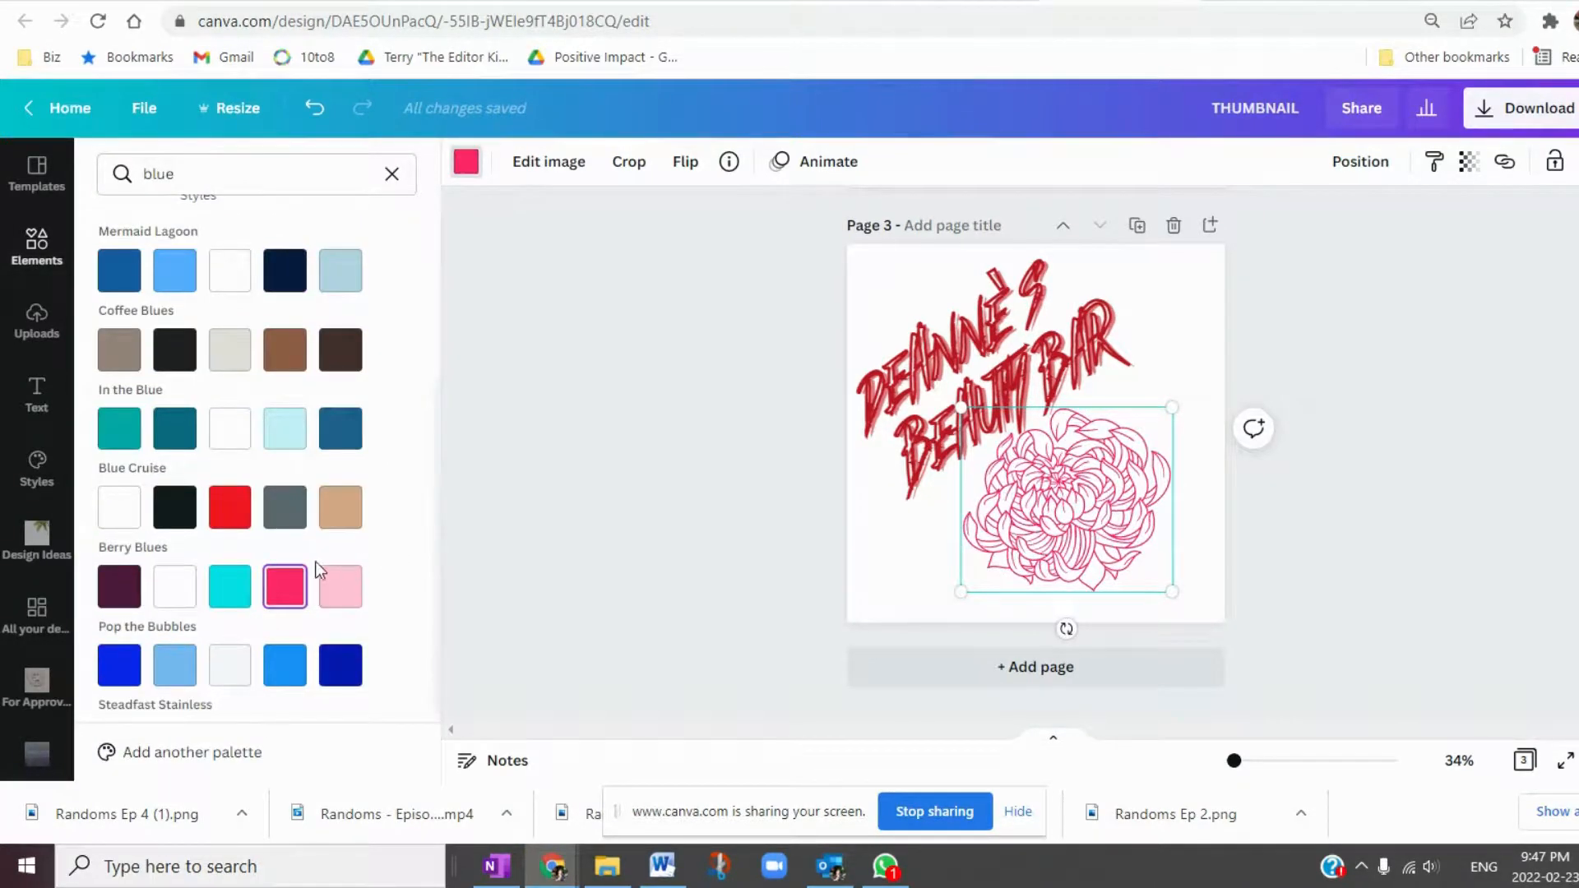
pyautogui.scroll(-2, 304, 567)
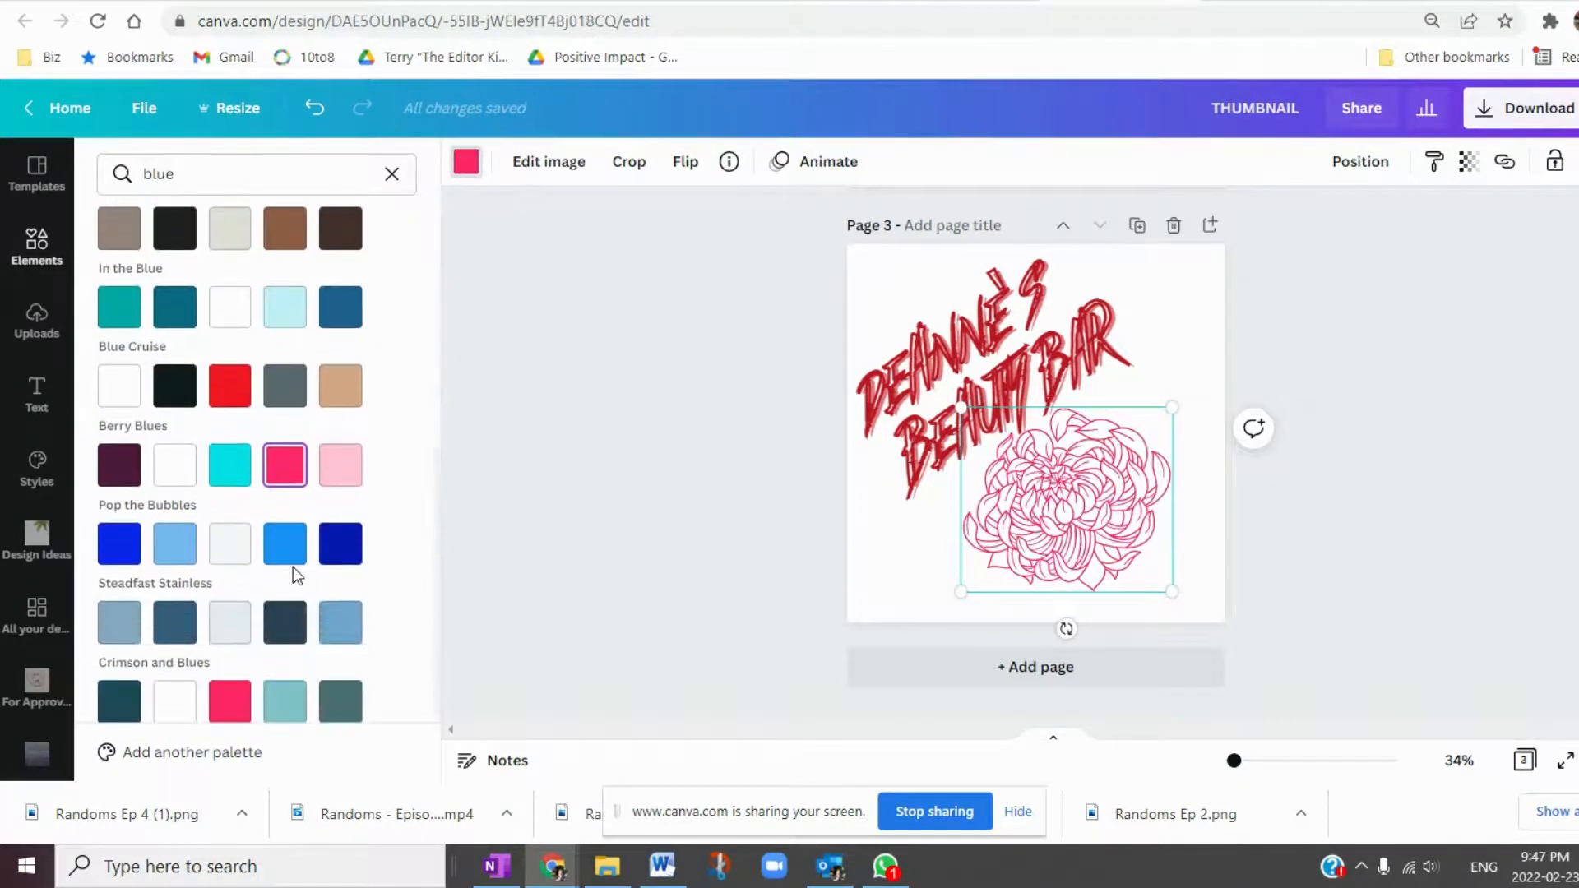
pyautogui.click(334, 551)
pyautogui.press('Escape')
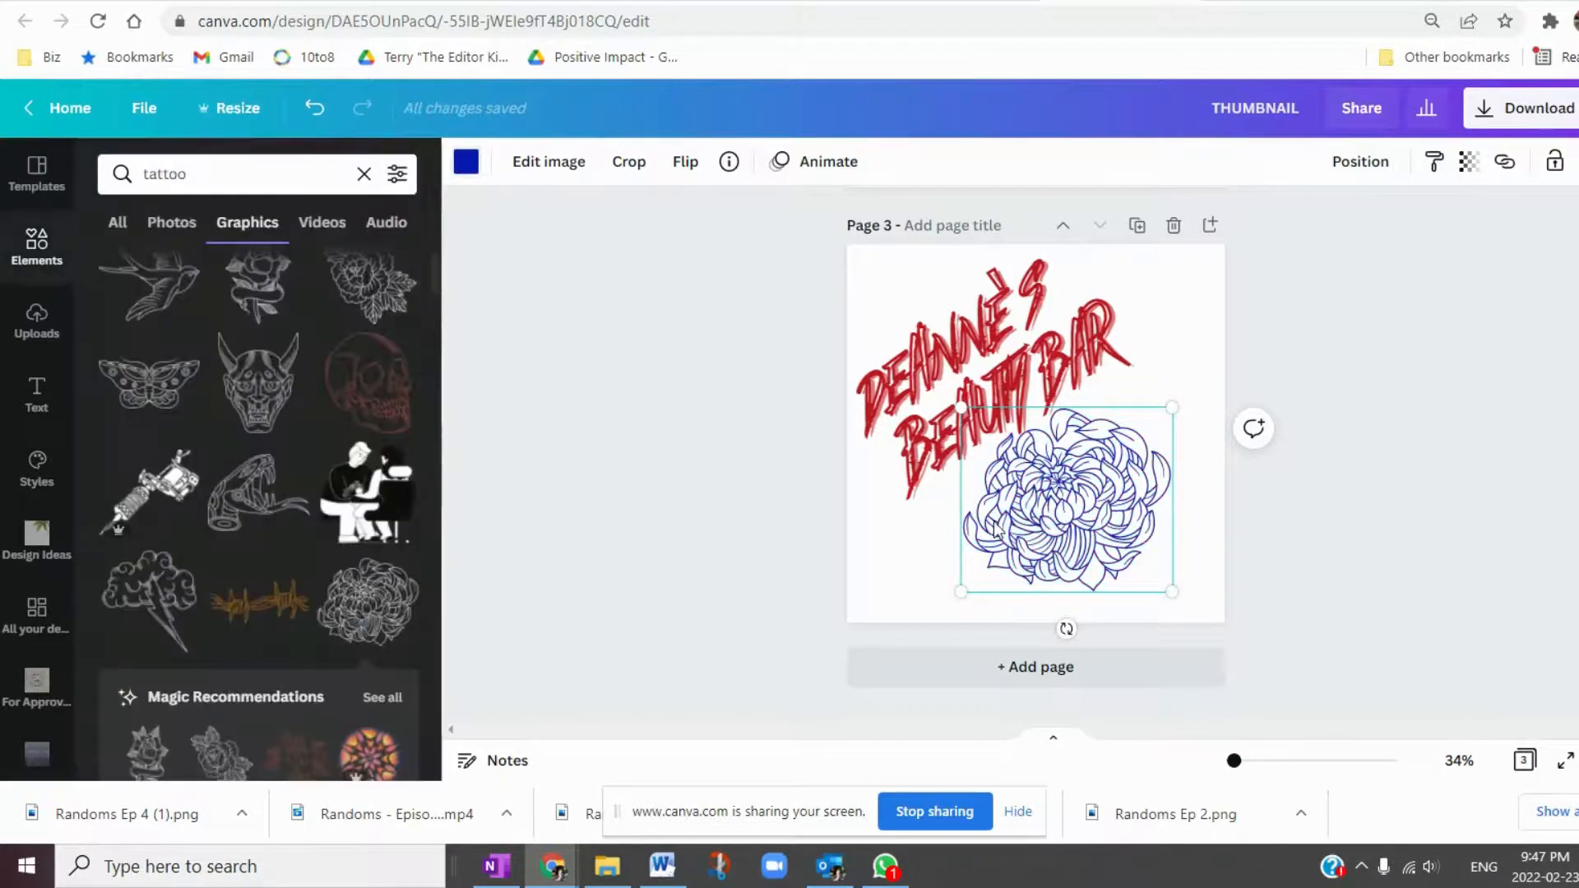
pyautogui.click(1172, 357)
pyautogui.click(1215, 568)
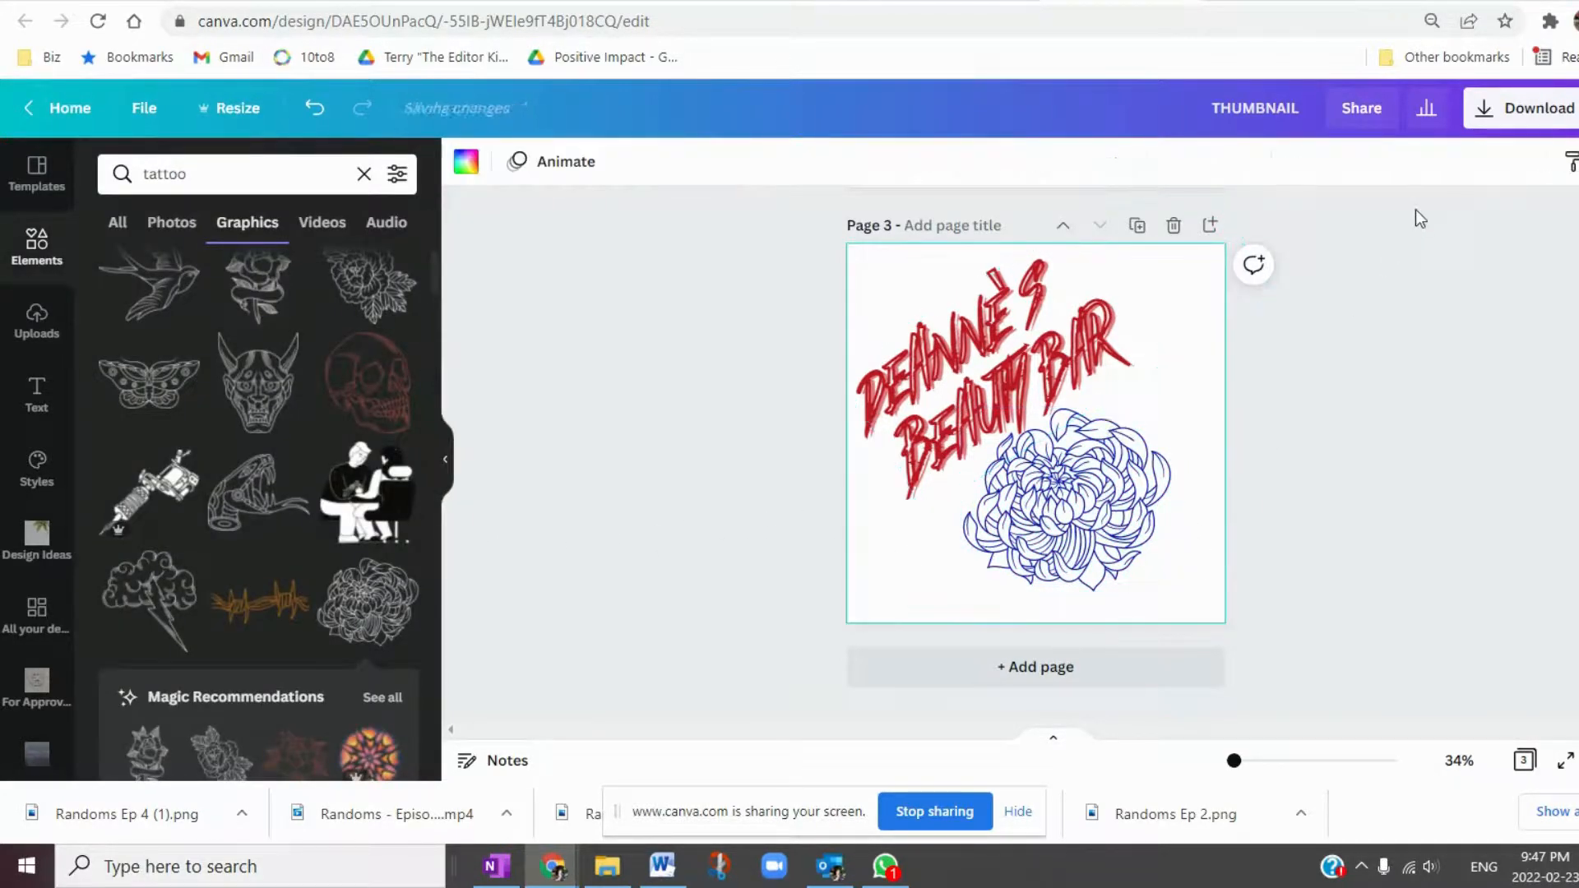
# Turn on the transparent background for the PNG download of all pages.
pyautogui.click(1537, 111)
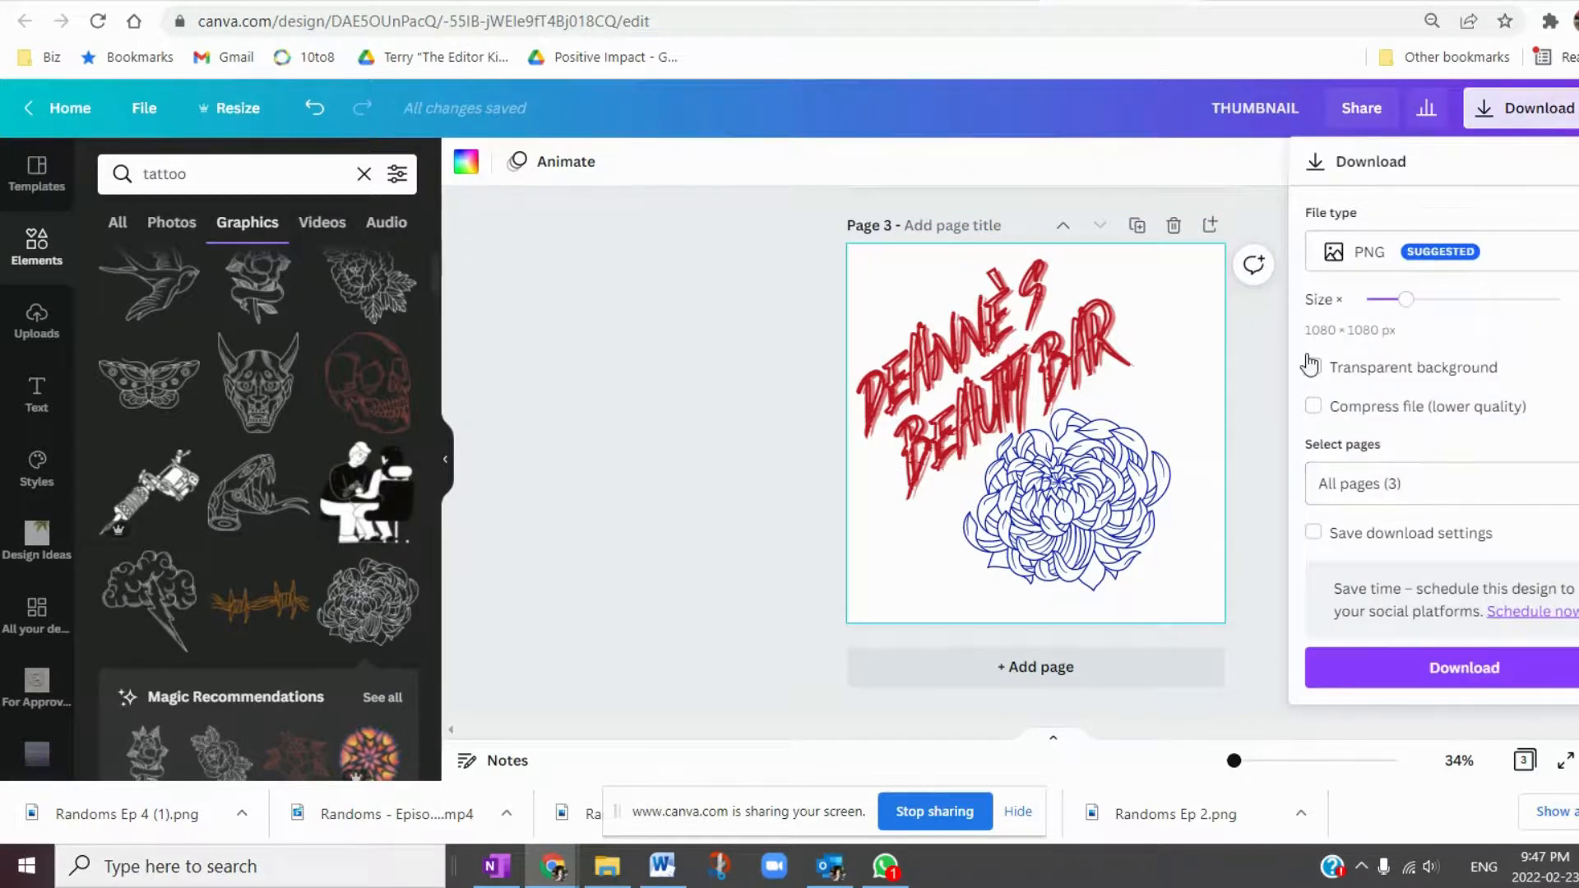
pyautogui.click(1315, 368)
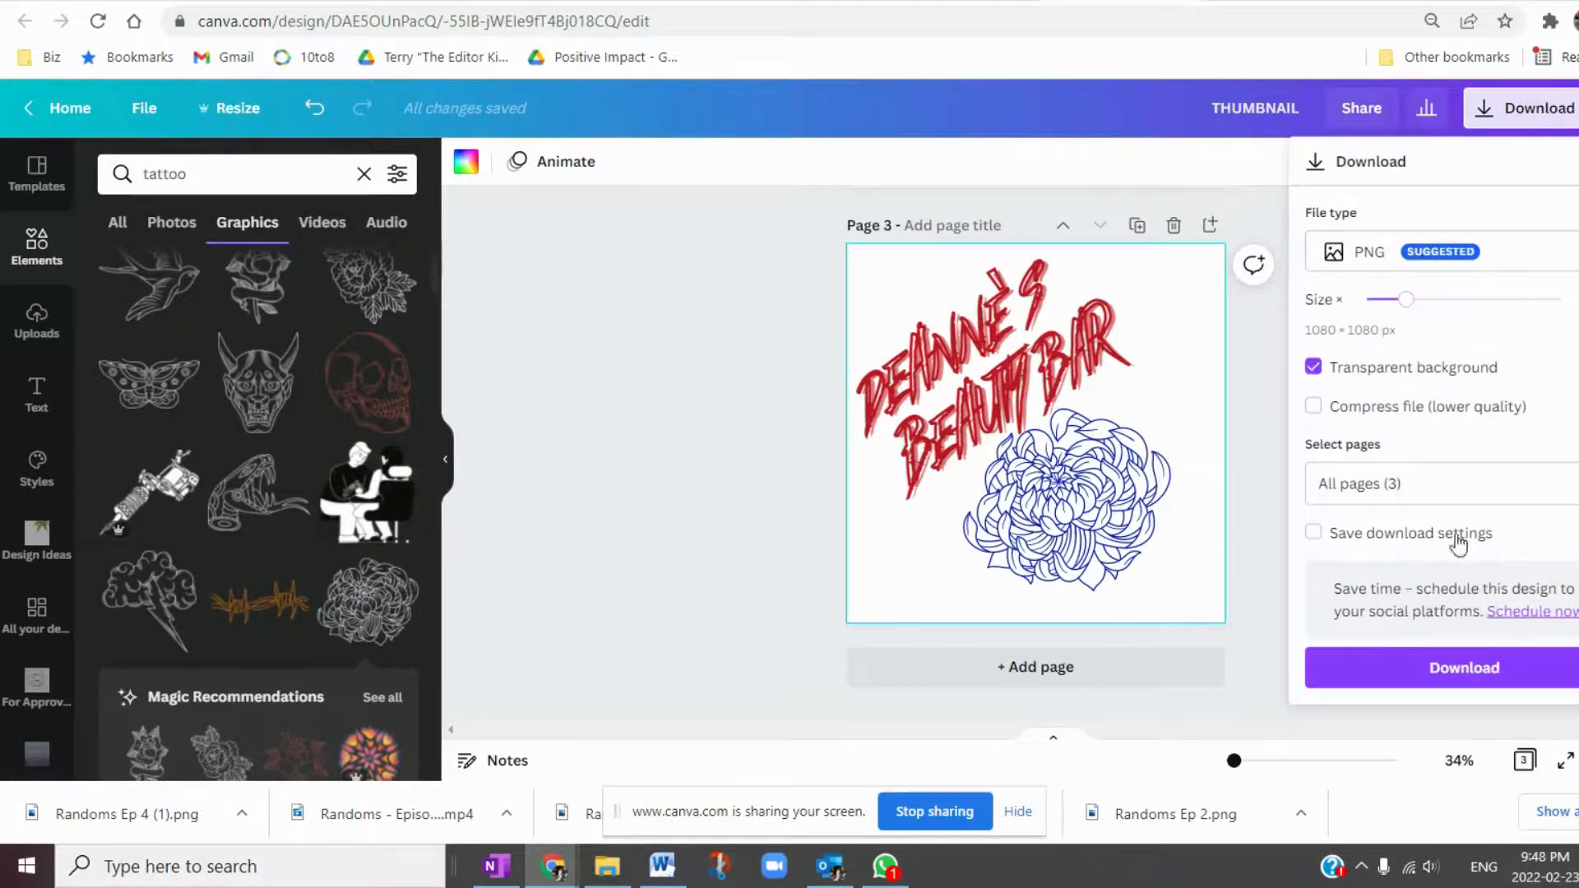
pyautogui.click(1507, 680)
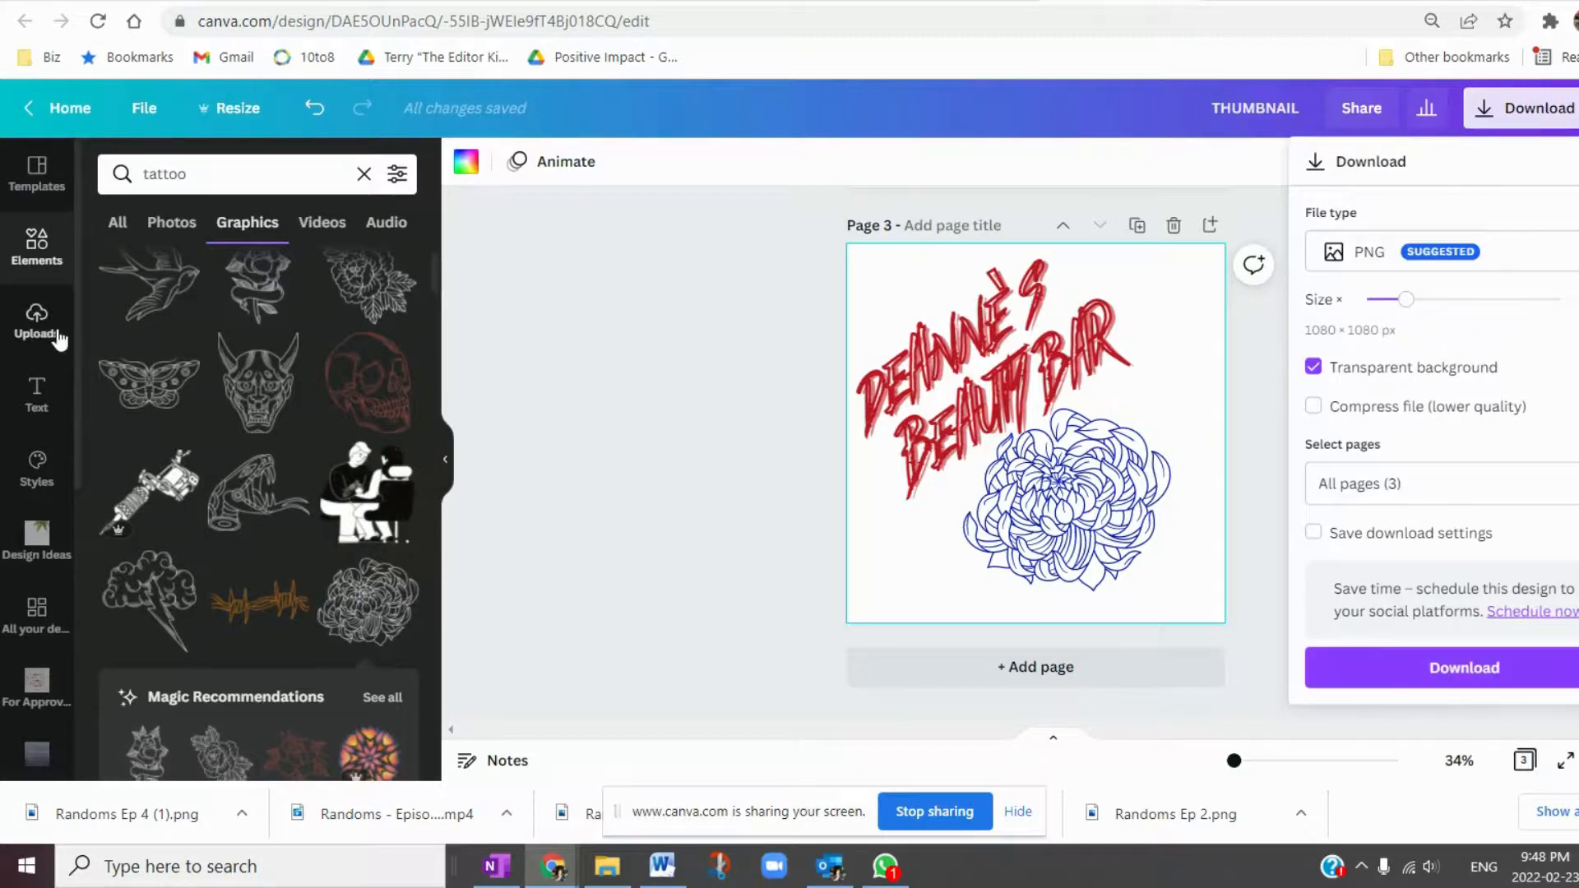
# Insert the "Beat Infertility and Conceive Naturally" image from the uploads and enlarge it over the logo to about 2,037 by 1,146.
pyautogui.click(36, 321)
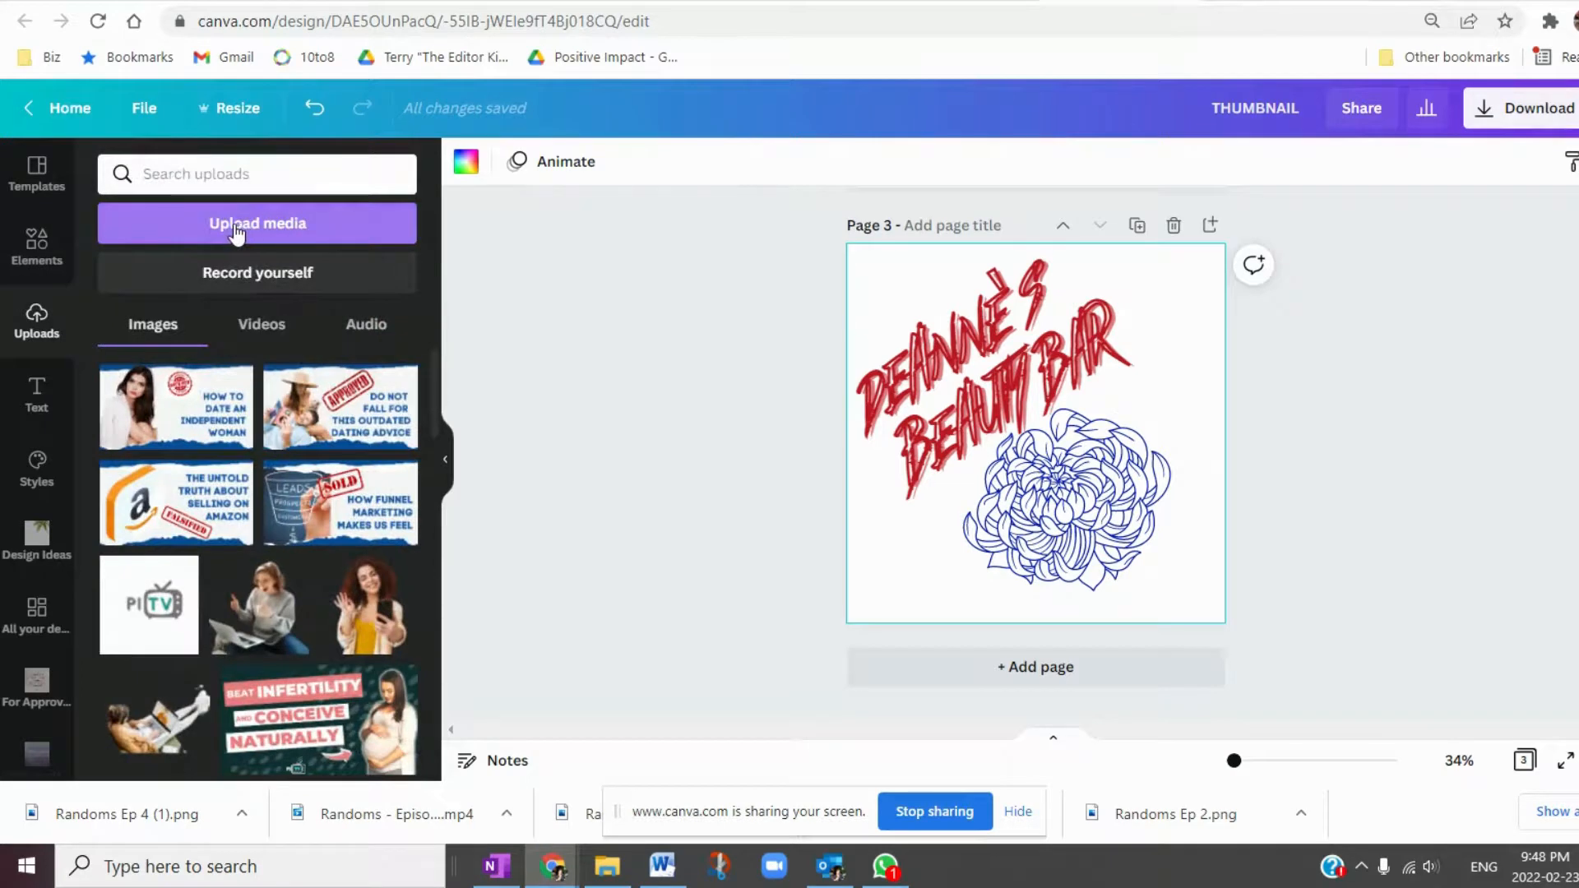
pyautogui.scroll(-5, 285, 499)
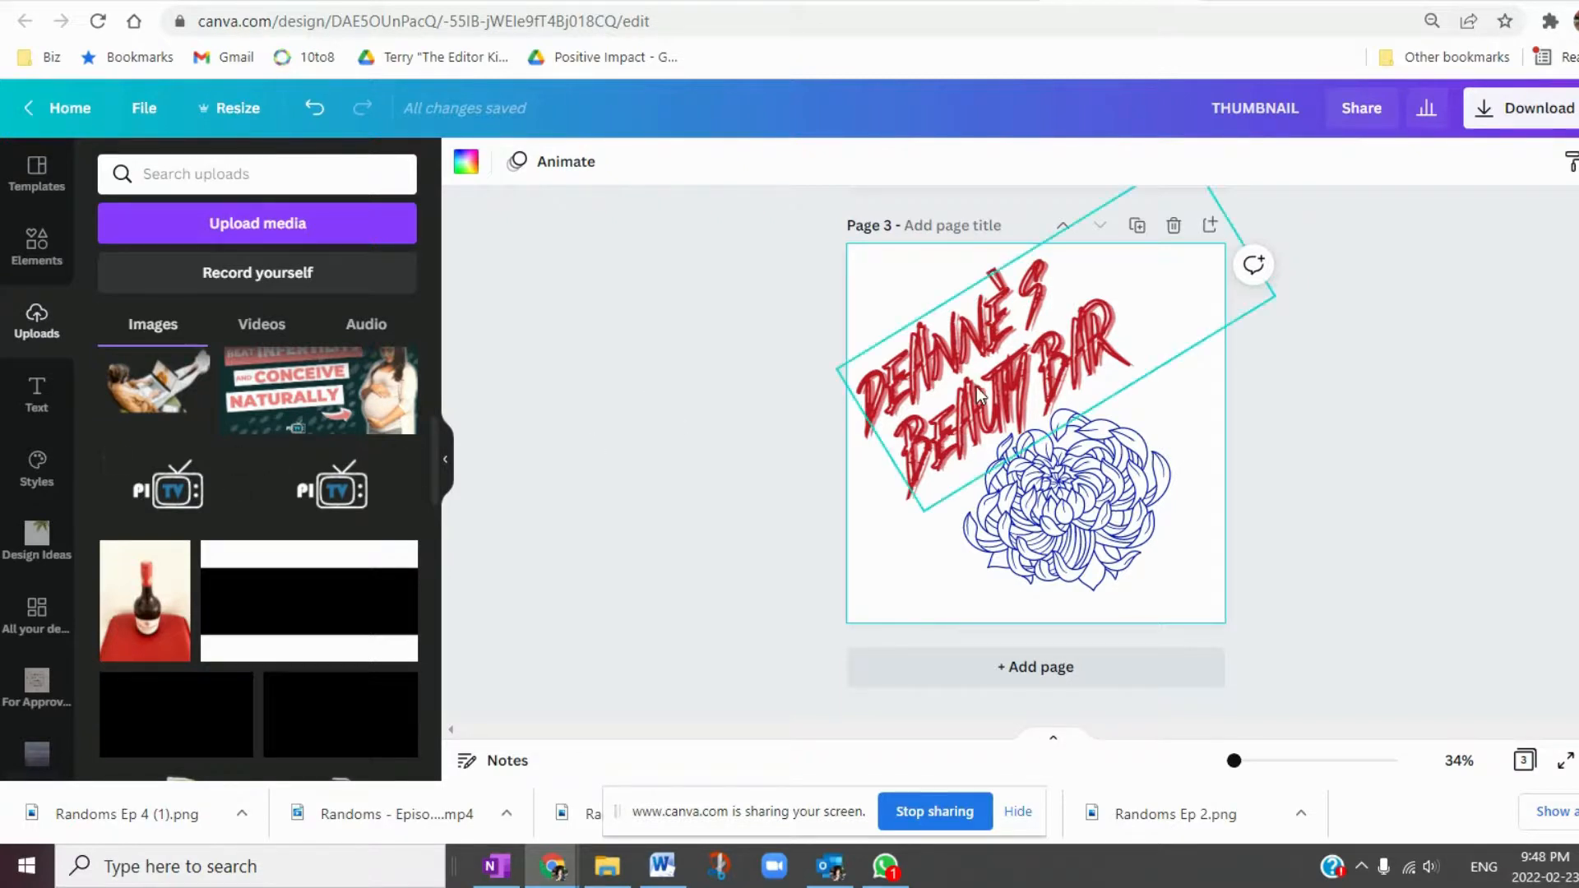
pyautogui.scroll(2, 506, 440)
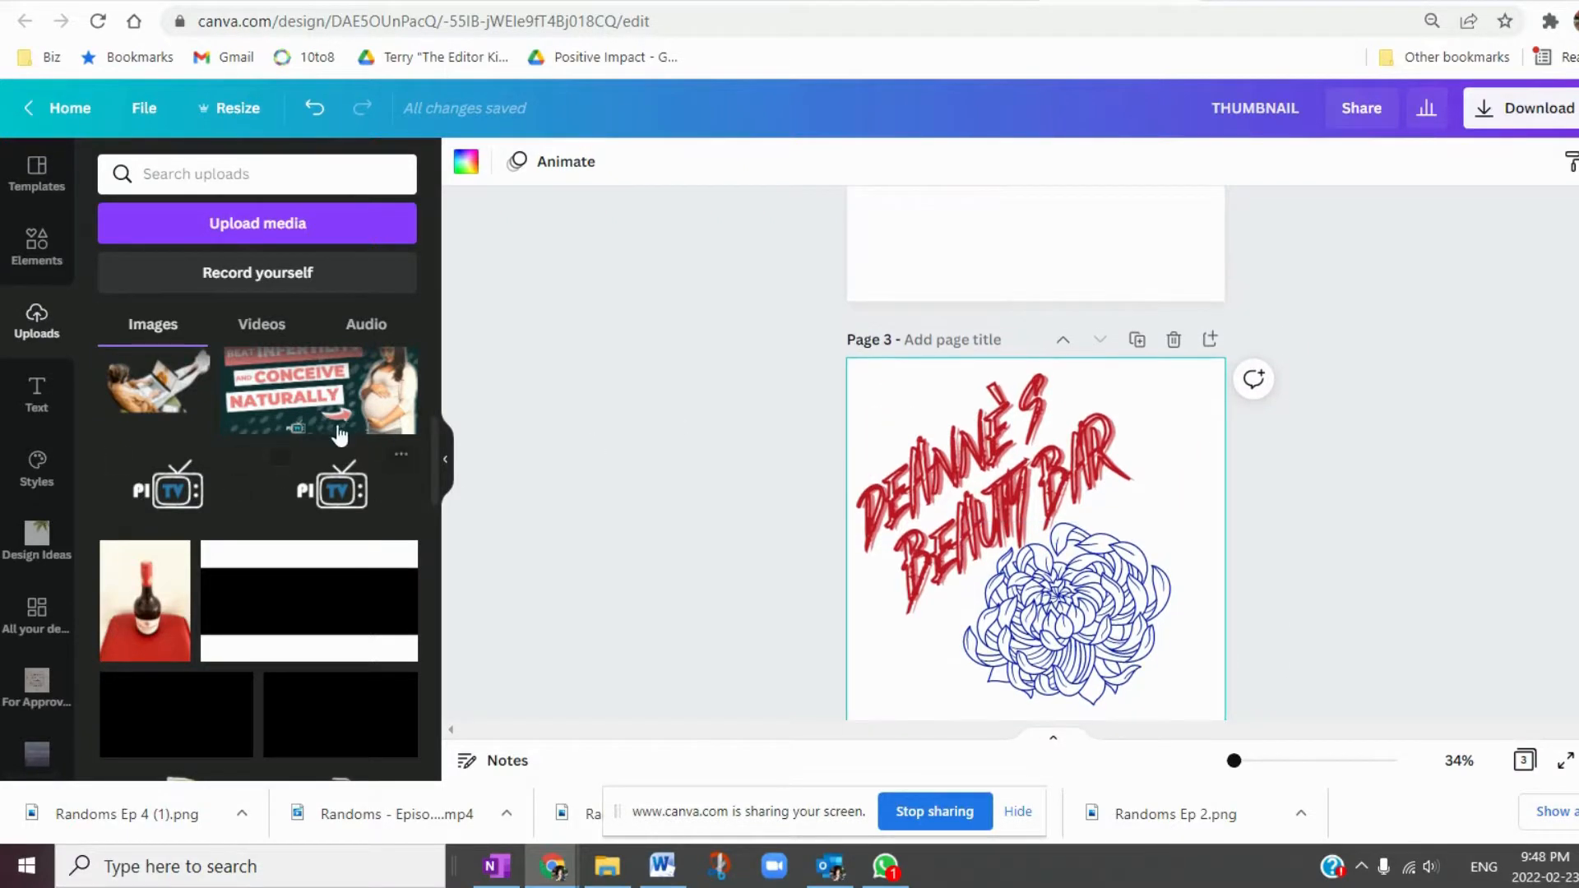
pyautogui.click(329, 386)
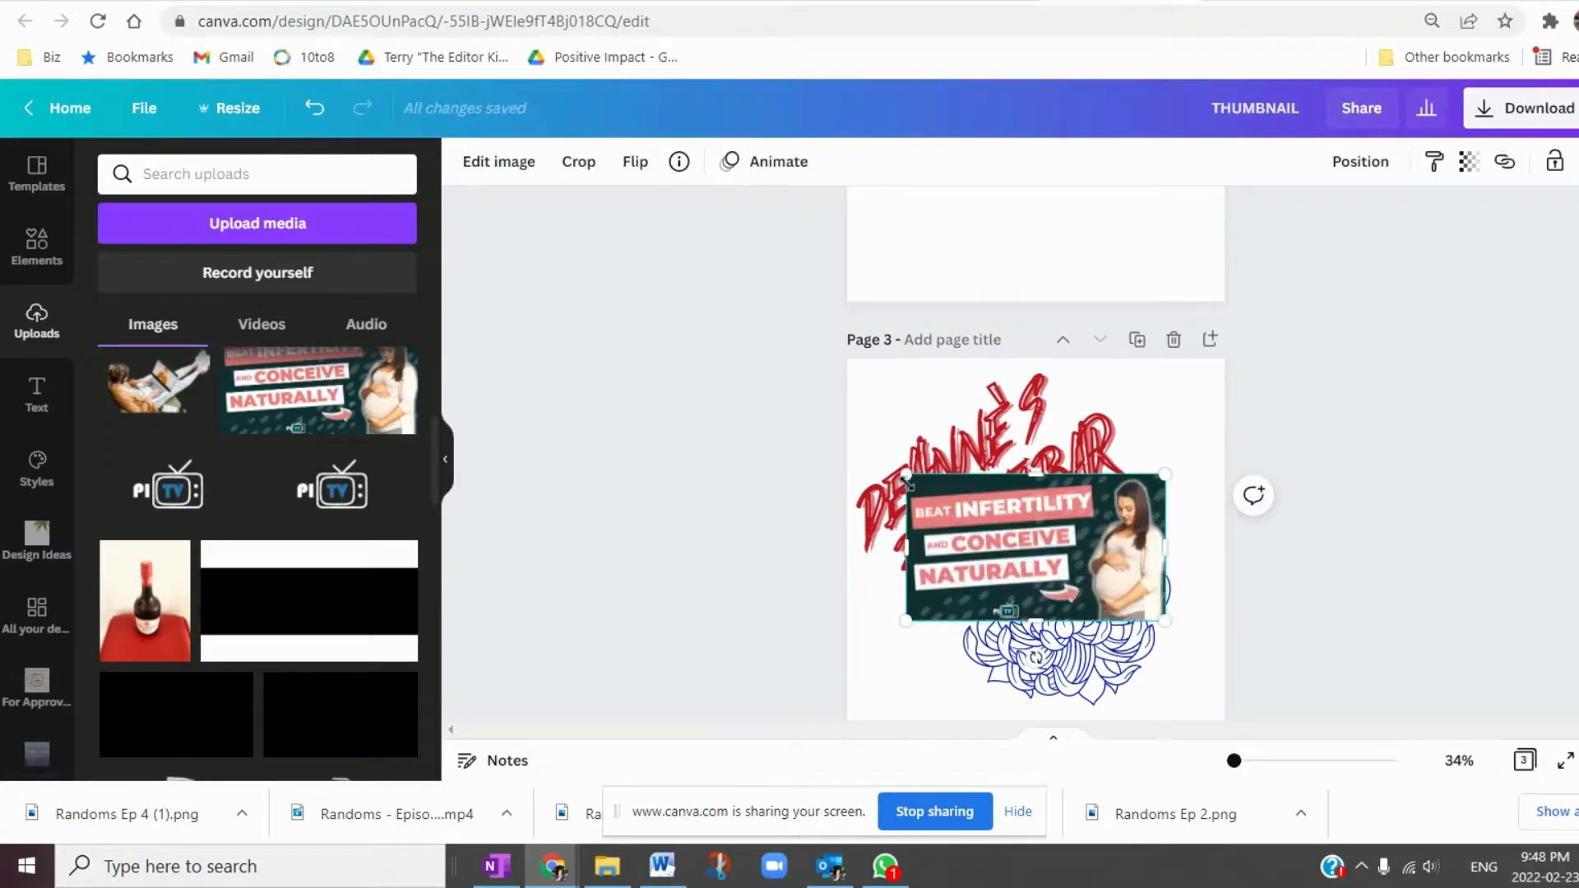
pyautogui.moveTo(903, 472); pyautogui.dragTo(407, 319)
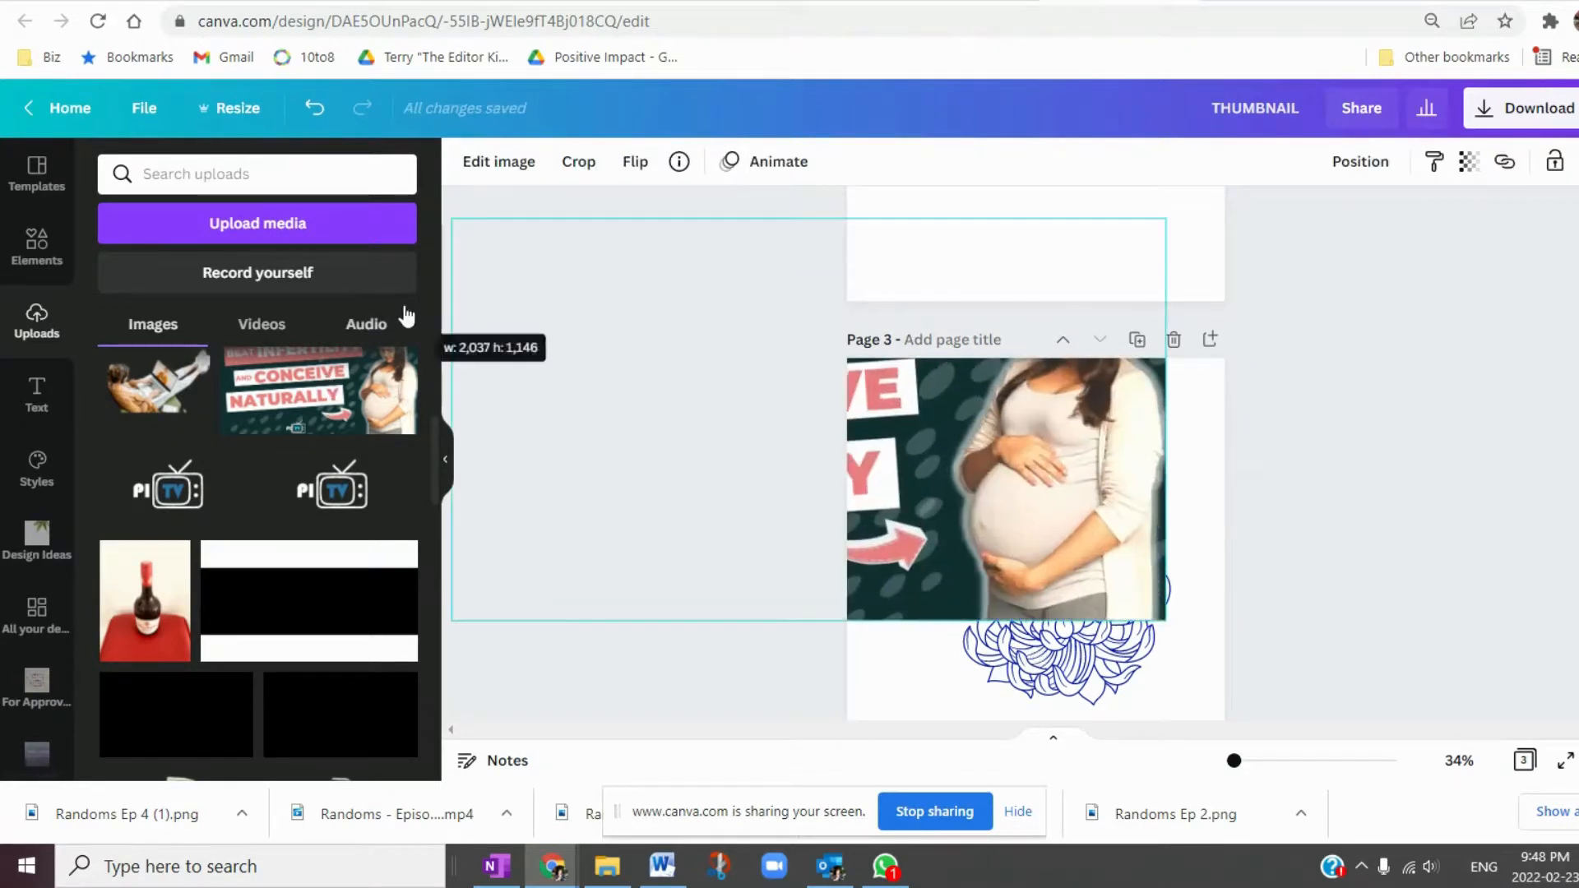
pyautogui.scroll(-1, 1034, 300)
pyautogui.click(1202, 485)
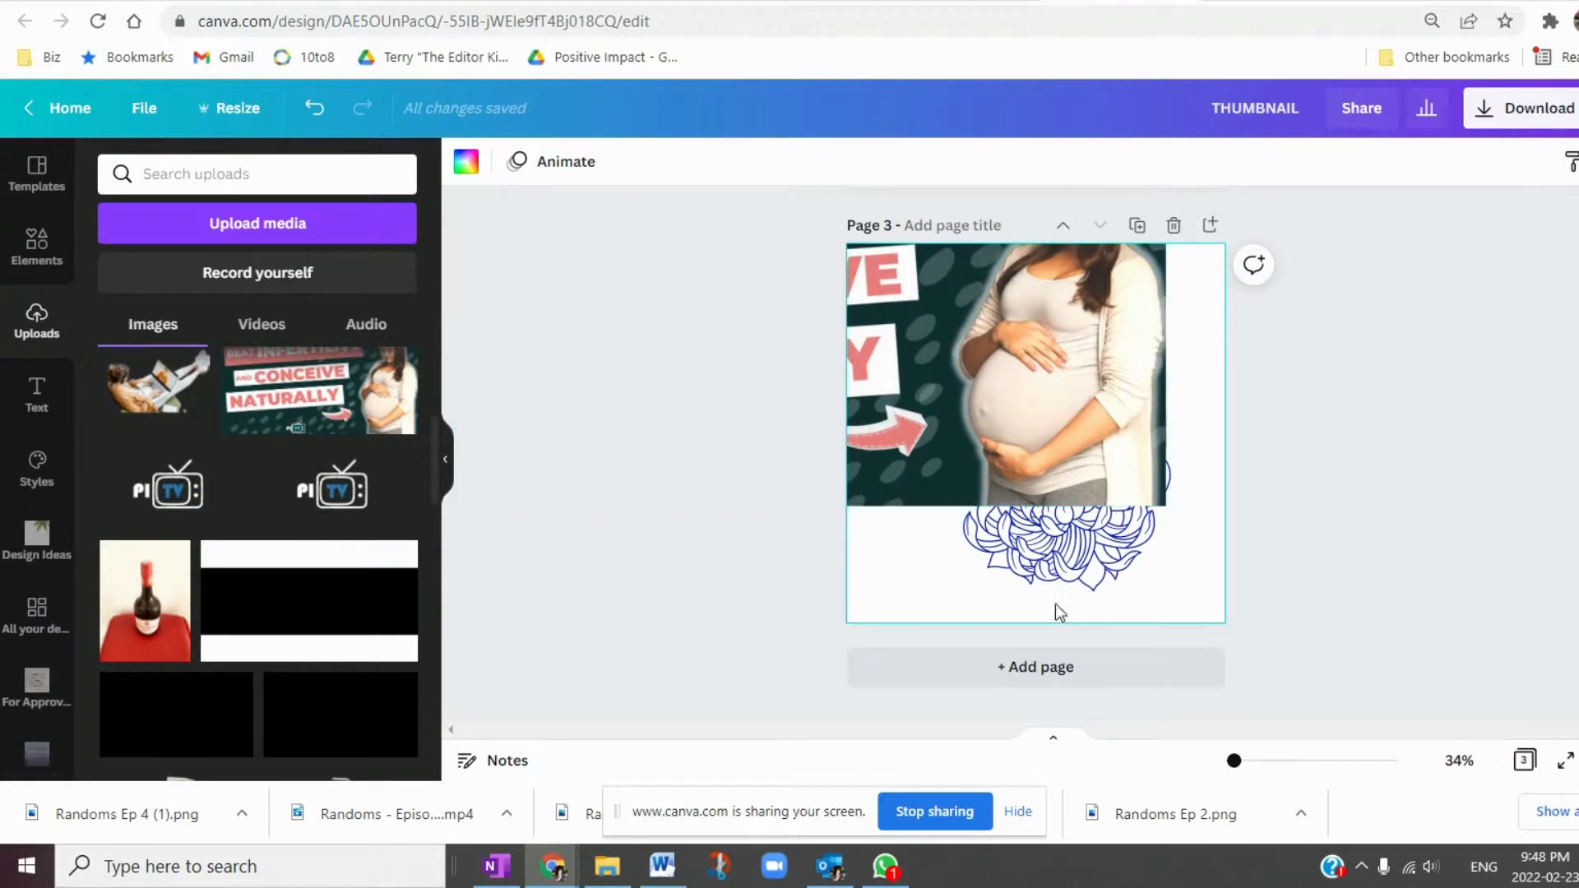
# Insert the "Beat Infertility and Conceive Naturally" upload on a new blank page after page 3 and enlarge it to cover the whole page.
pyautogui.click(973, 664)
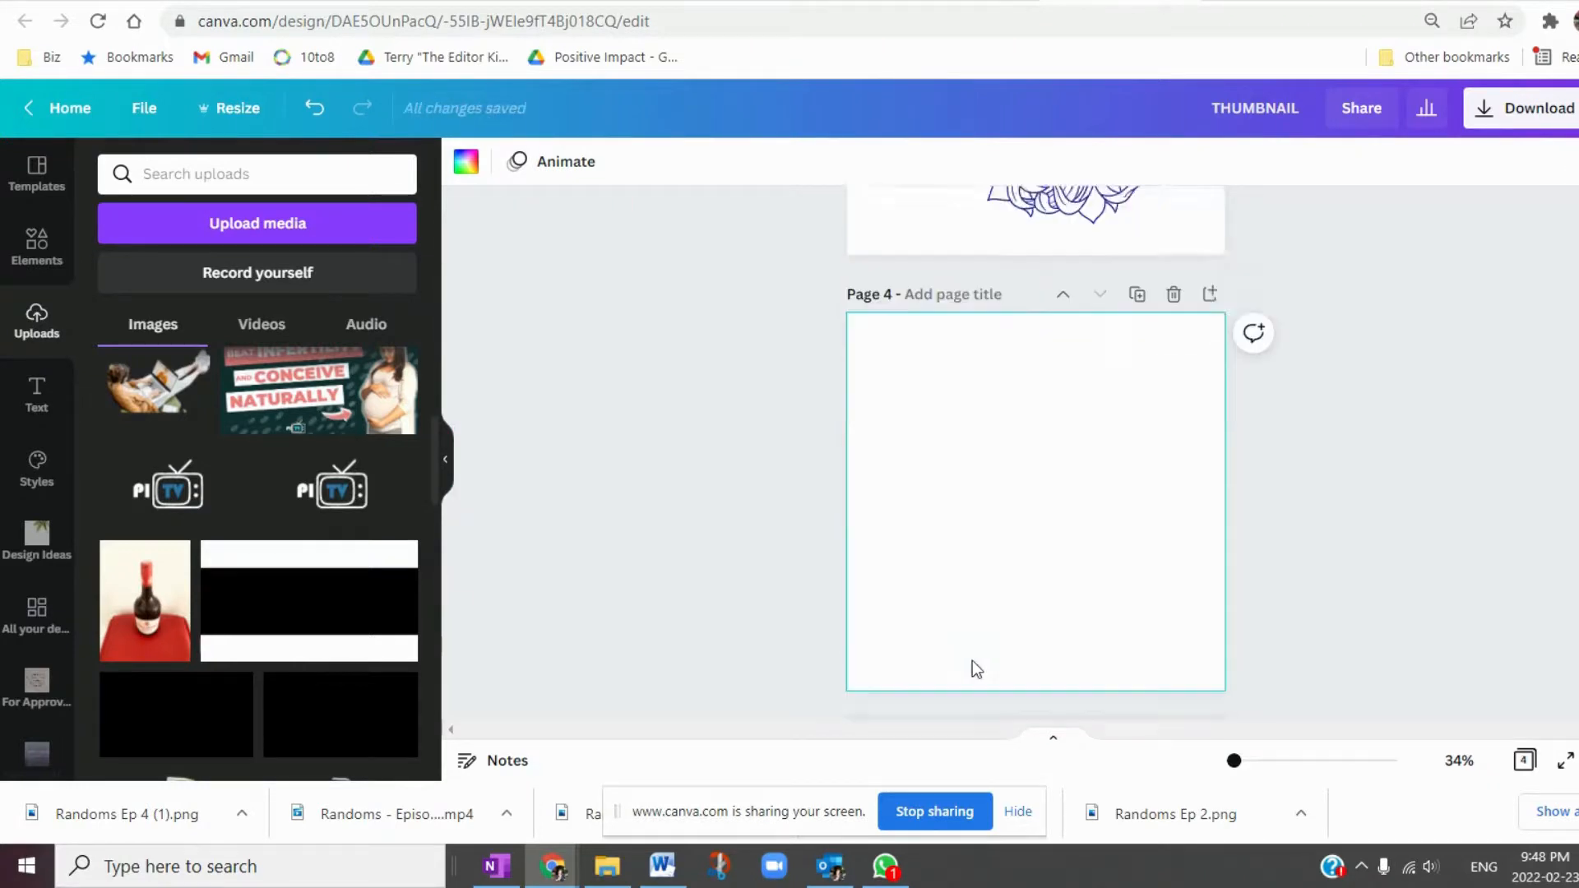
pyautogui.click(321, 391)
pyautogui.moveTo(907, 359); pyautogui.dragTo(789, 294)
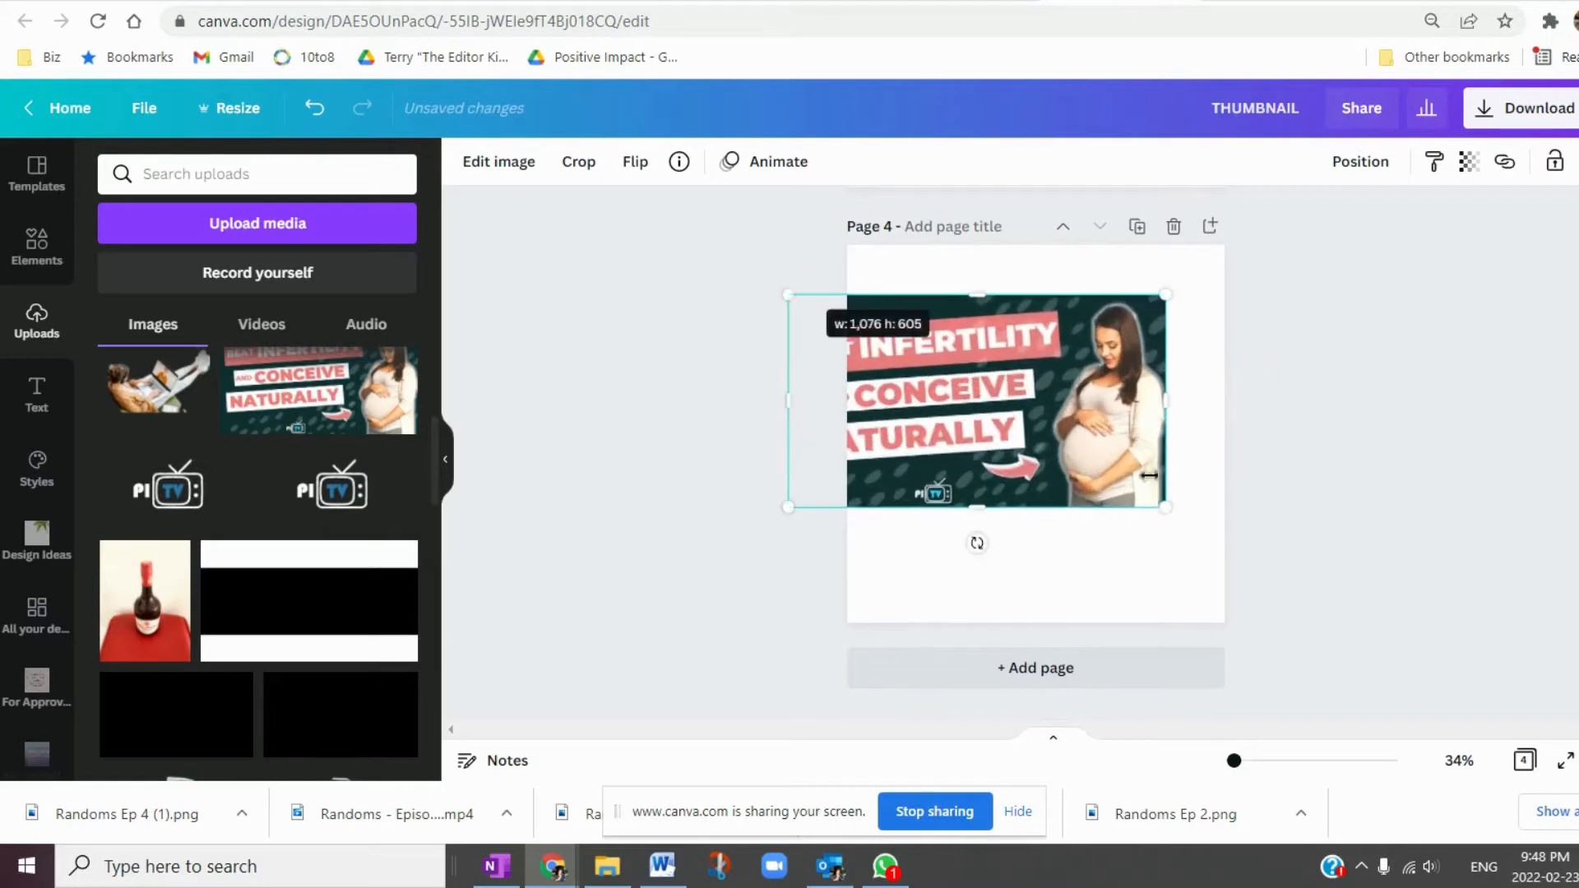
pyautogui.moveTo(1165, 505); pyautogui.dragTo(1361, 633)
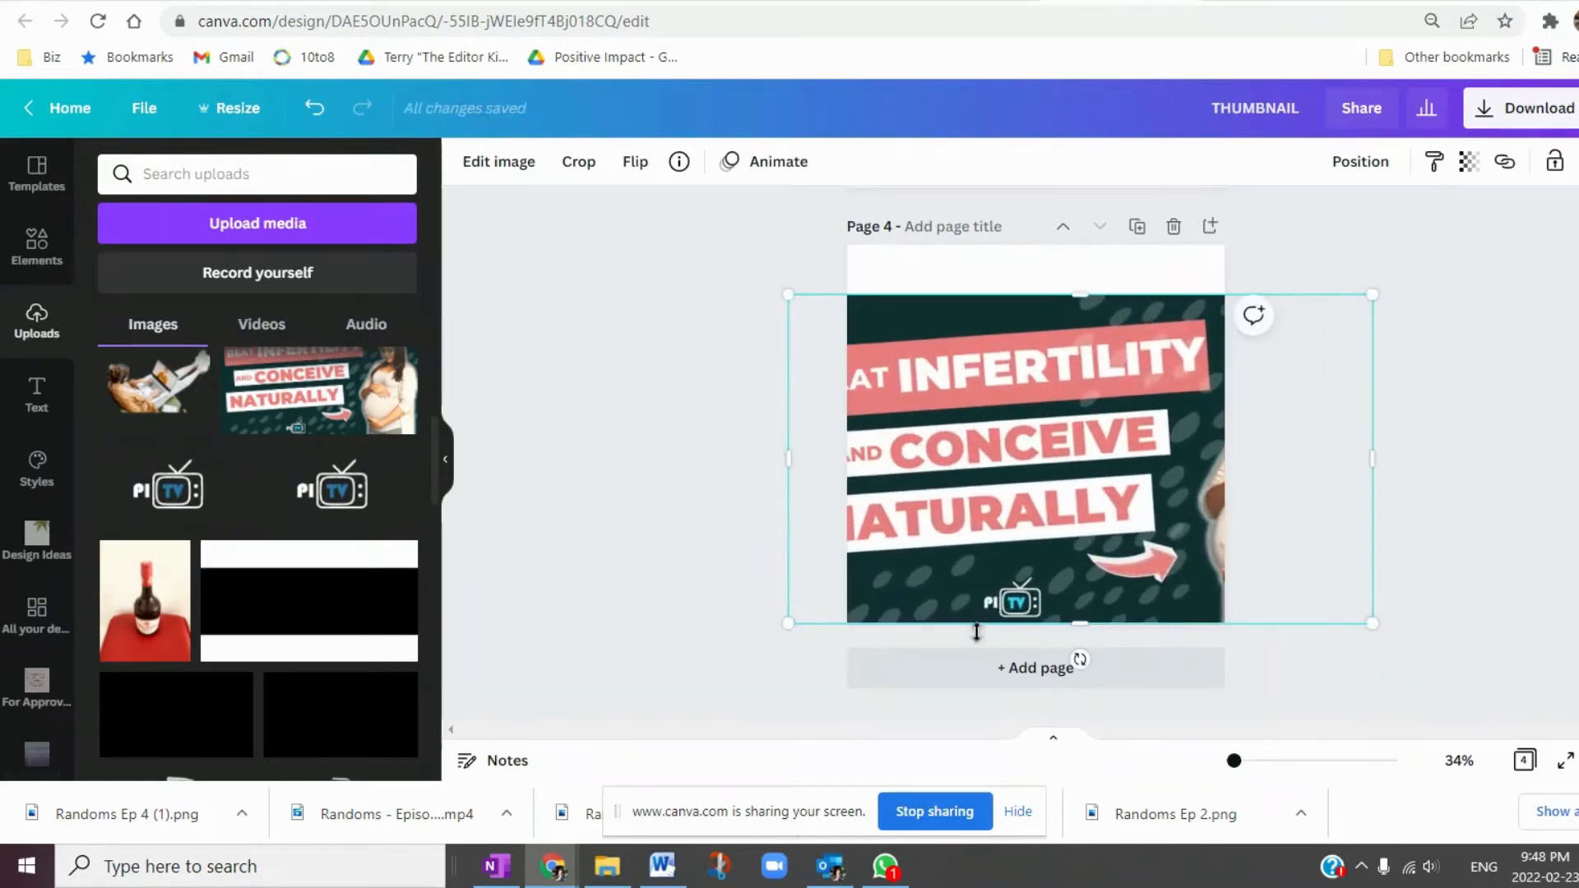
pyautogui.moveTo(1080, 297); pyautogui.dragTo(1080, 239)
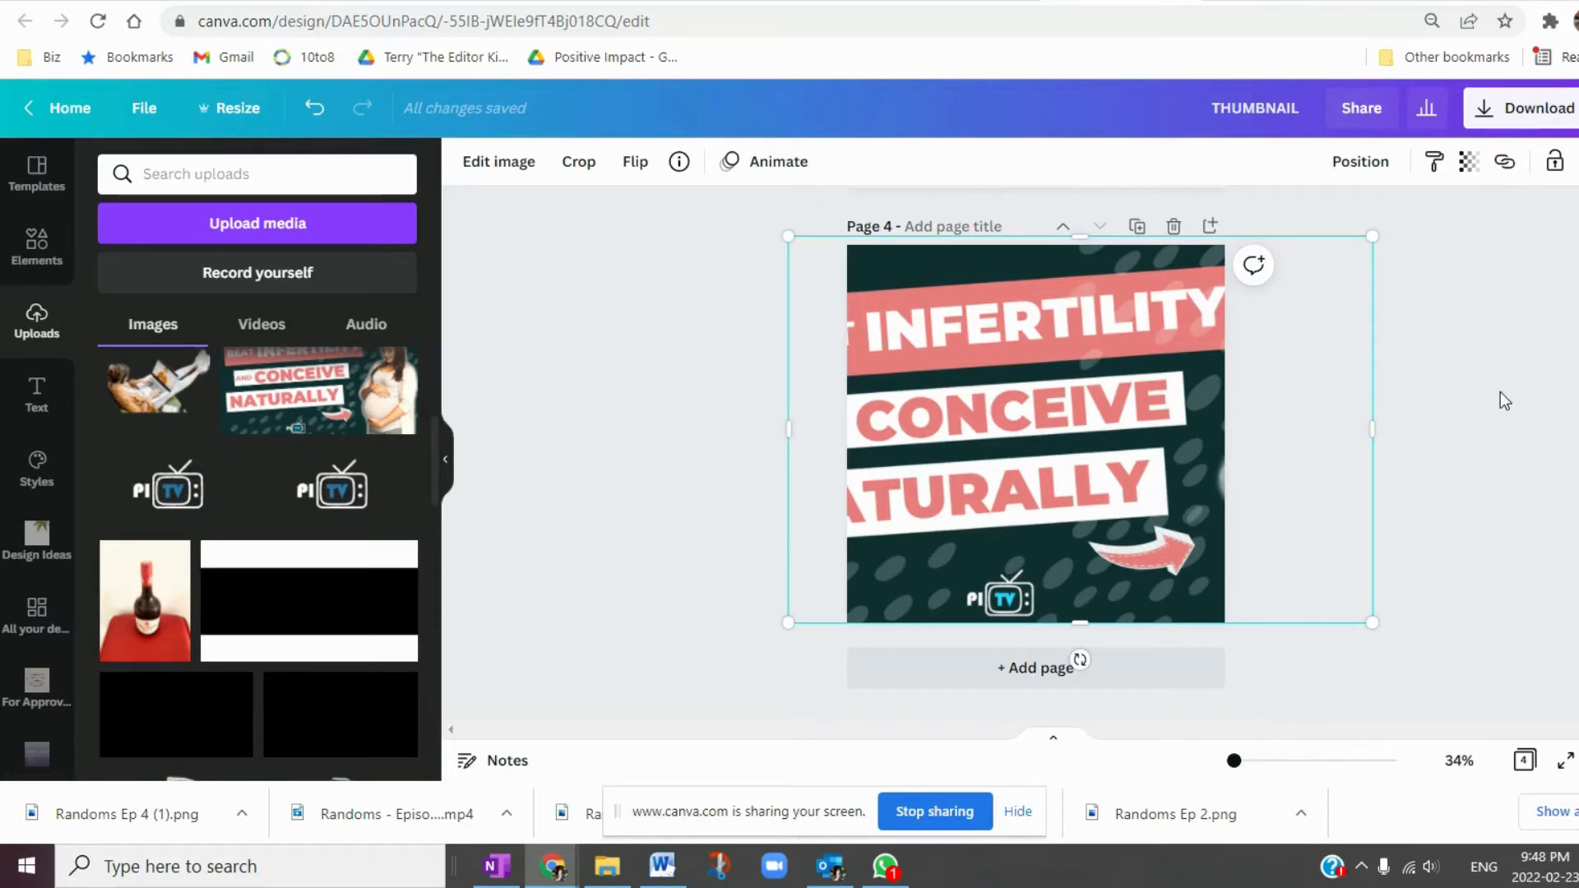
pyautogui.scroll(10, 1293, 394)
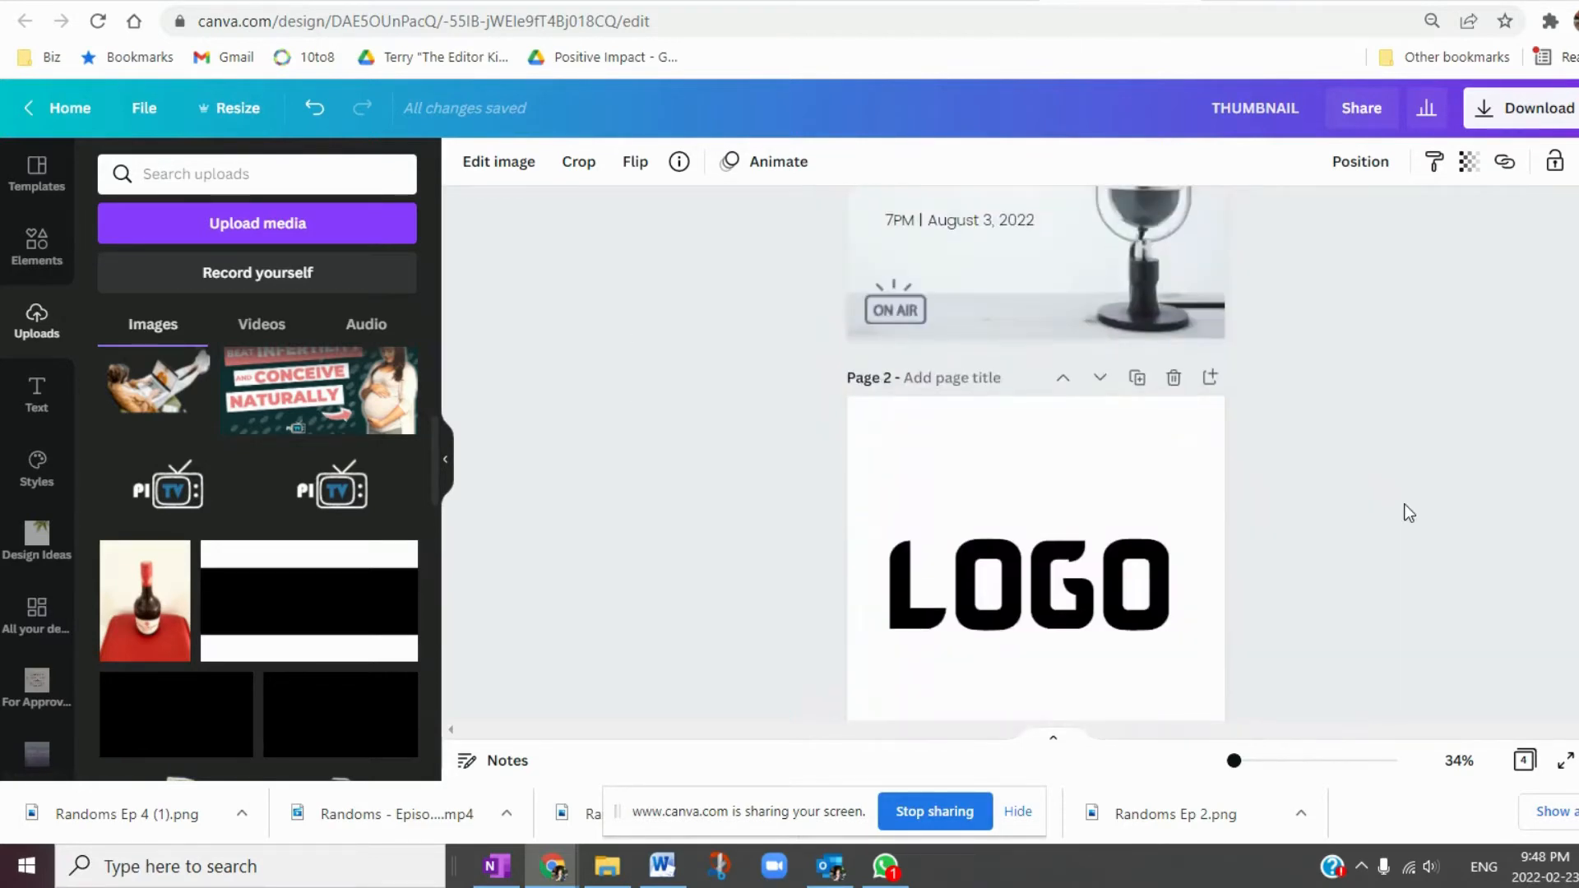
pyautogui.scroll(3, 1408, 512)
pyautogui.scroll(1, 1348, 502)
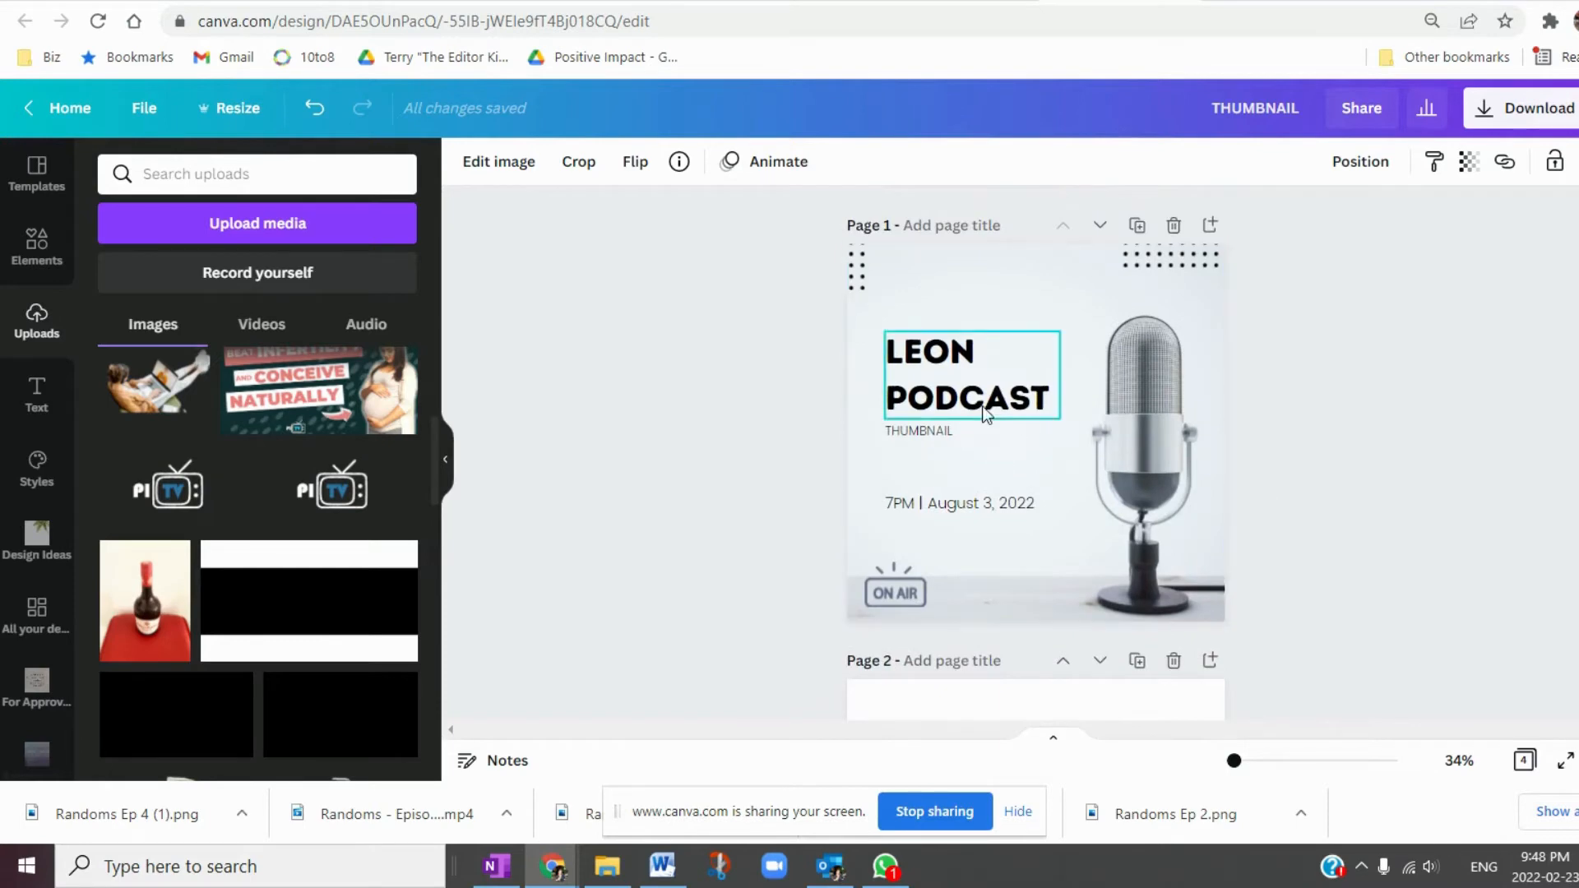
pyautogui.scroll(-10, 982, 412)
pyautogui.scroll(-1, 969, 444)
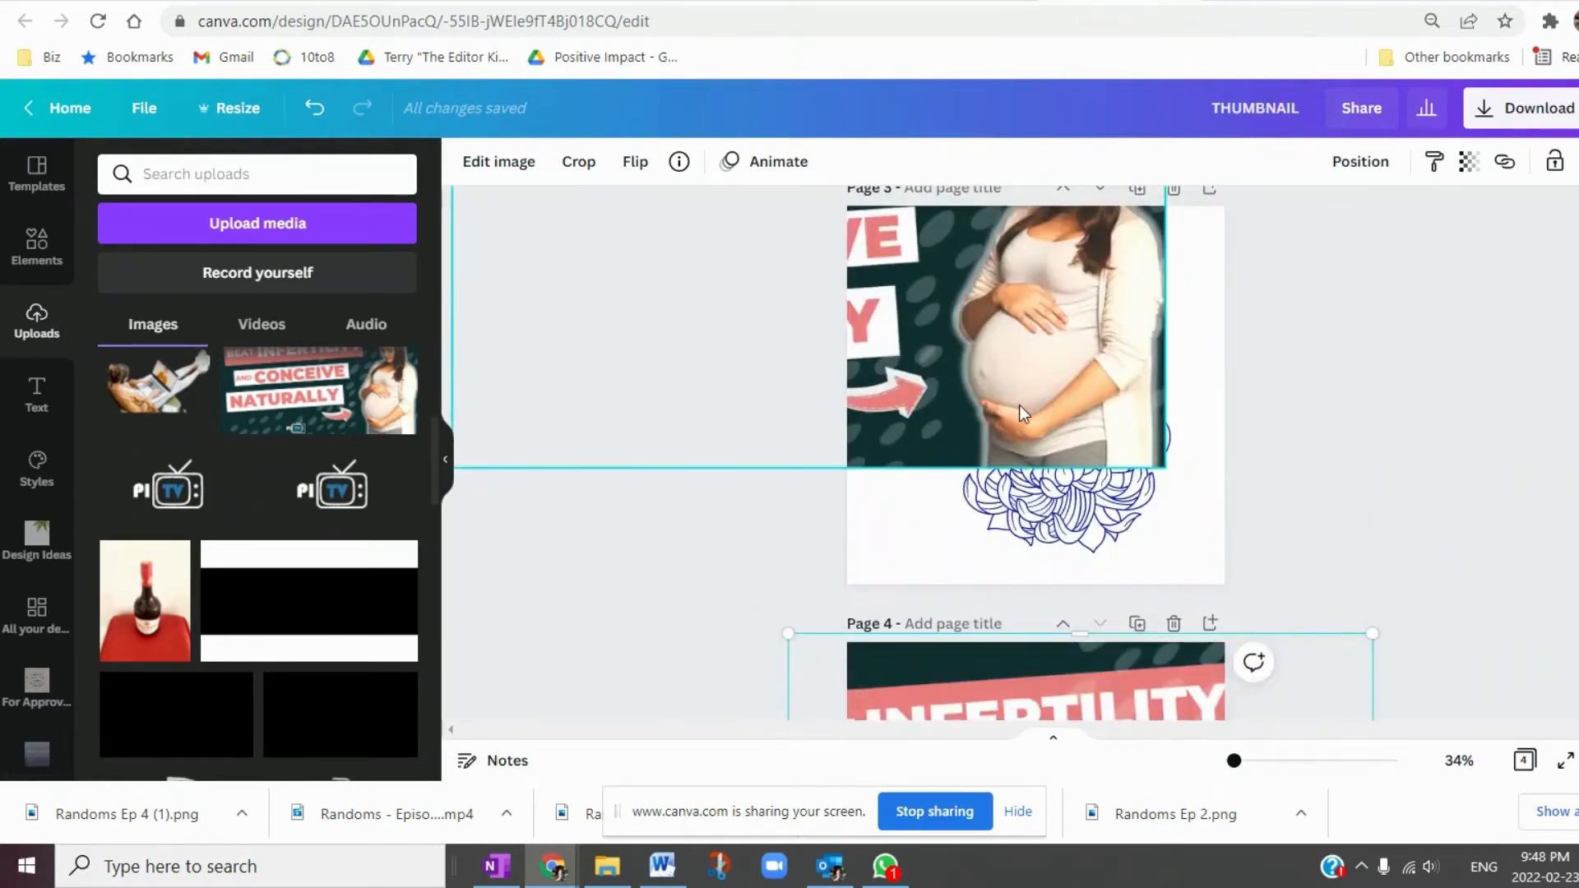